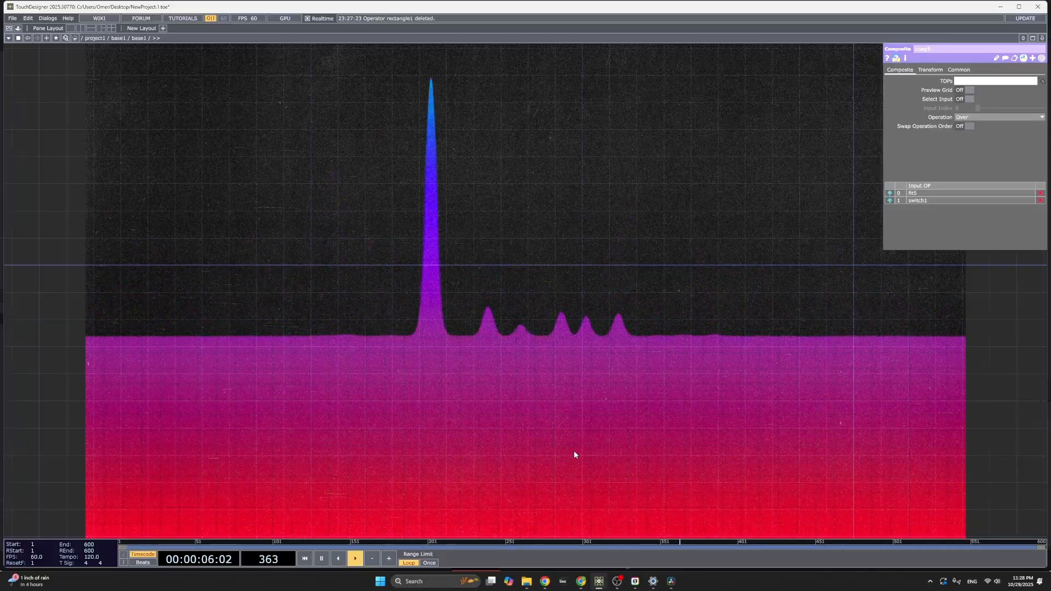
Look over the finished audio visual's network and go up one level to the parent base1 network.
drag(579, 443, 513, 302)
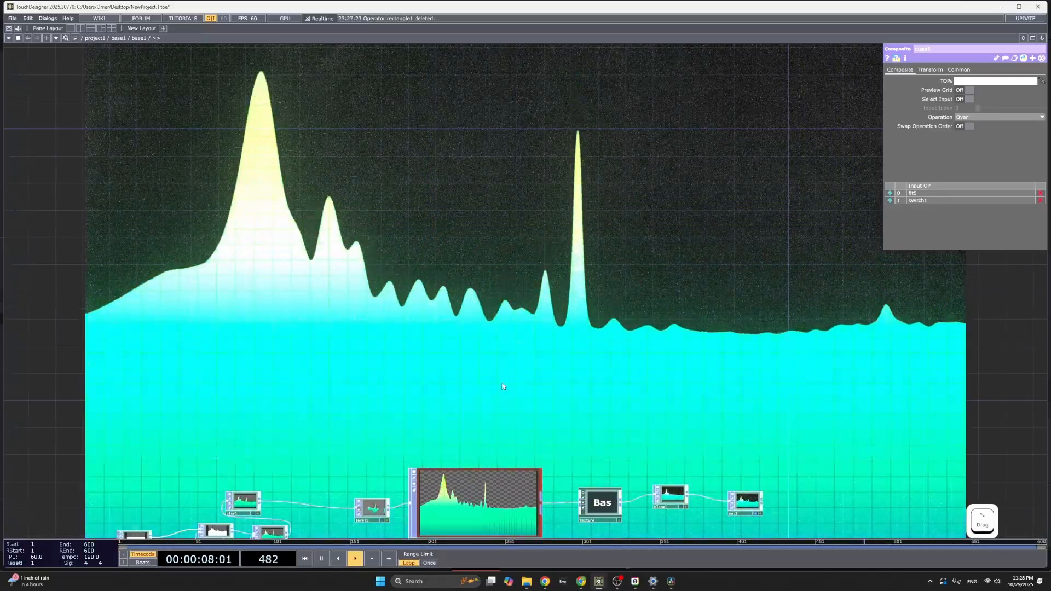
drag(494, 472, 507, 333)
drag(532, 493, 539, 413)
key(u)
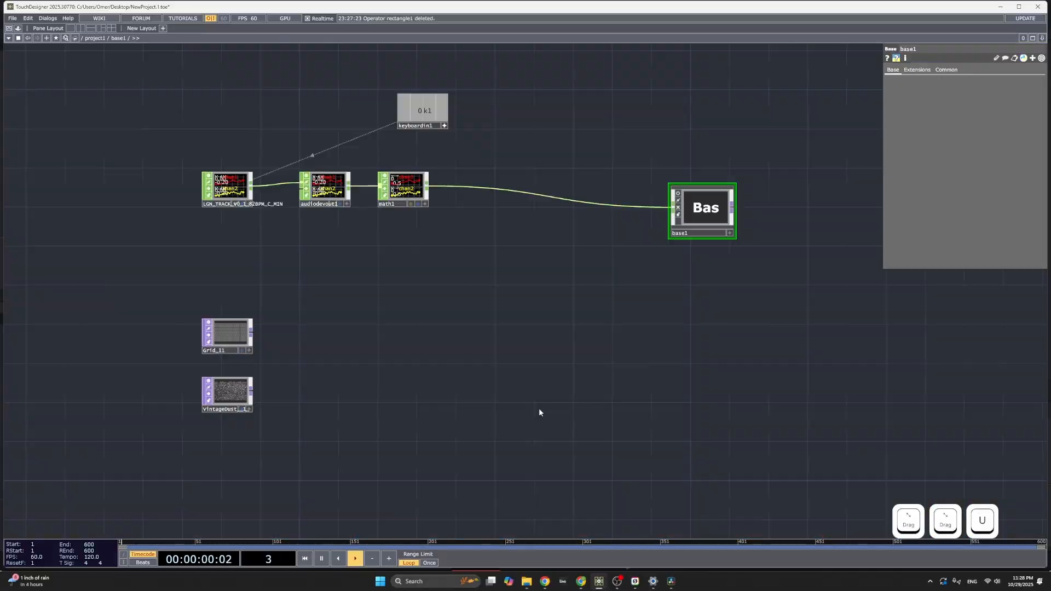
drag(500, 330, 524, 342)
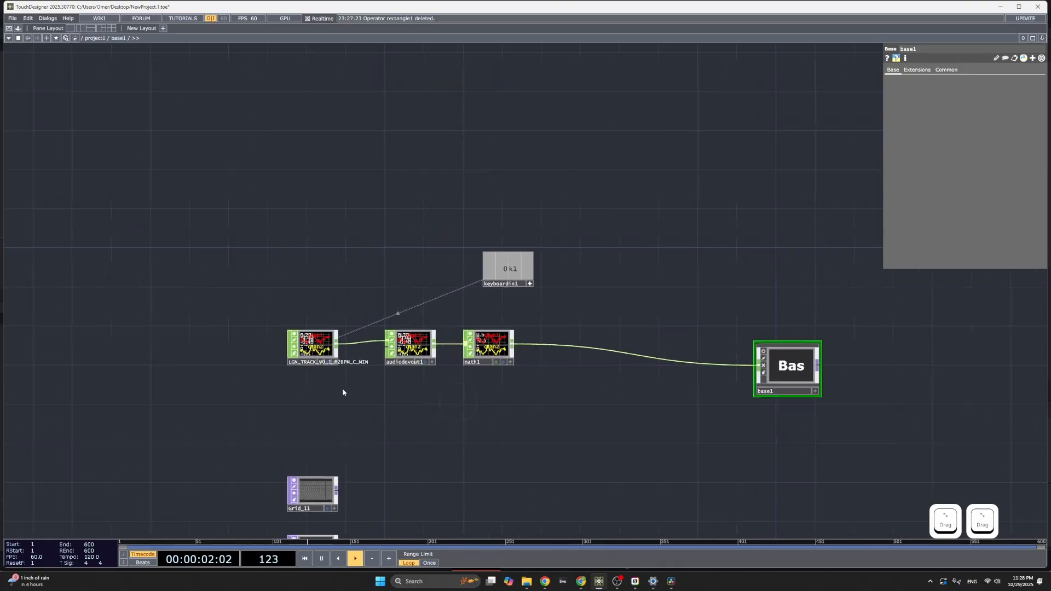
Examine the Audio File In operator with the loaded track and the Audio Device Out operator with their parameters.
scroll(354, 304, up, 5)
click(352, 277)
scroll(312, 284, up, 3)
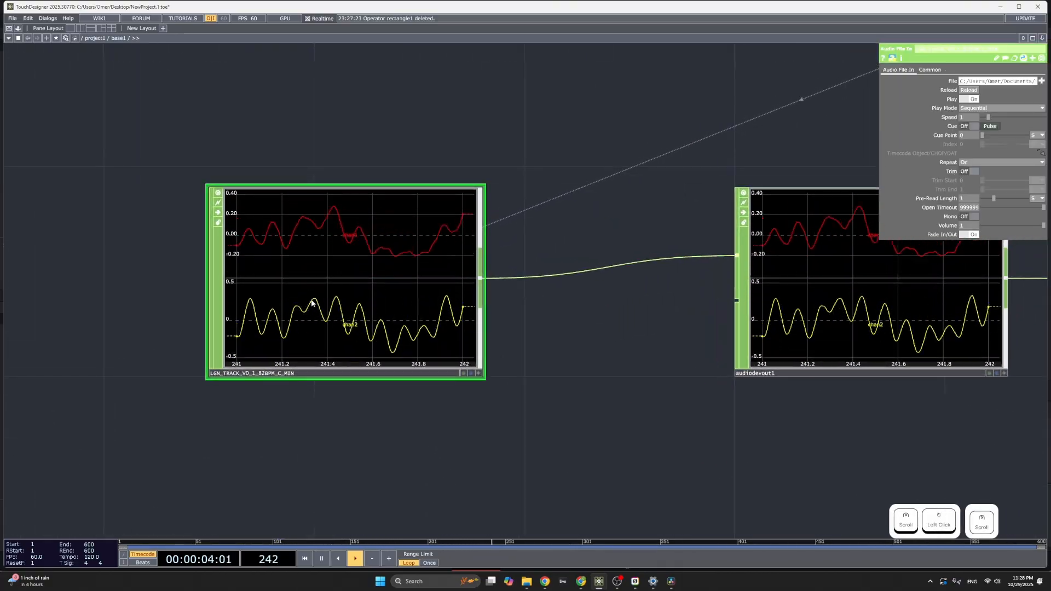
scroll(354, 306, down, 2)
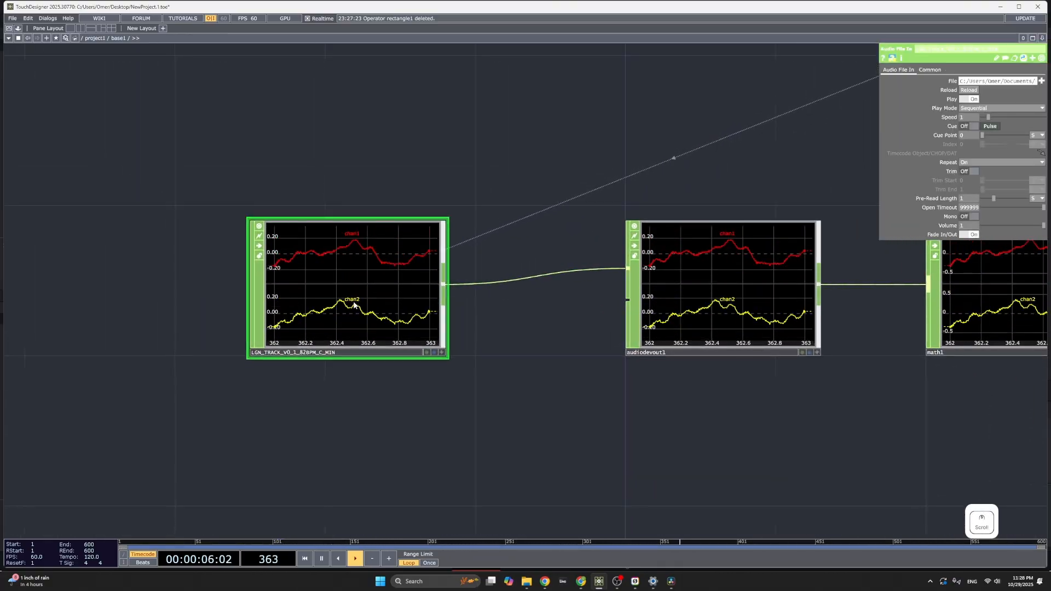
scroll(350, 305, down, 2)
drag(593, 387, 316, 420)
click(319, 335)
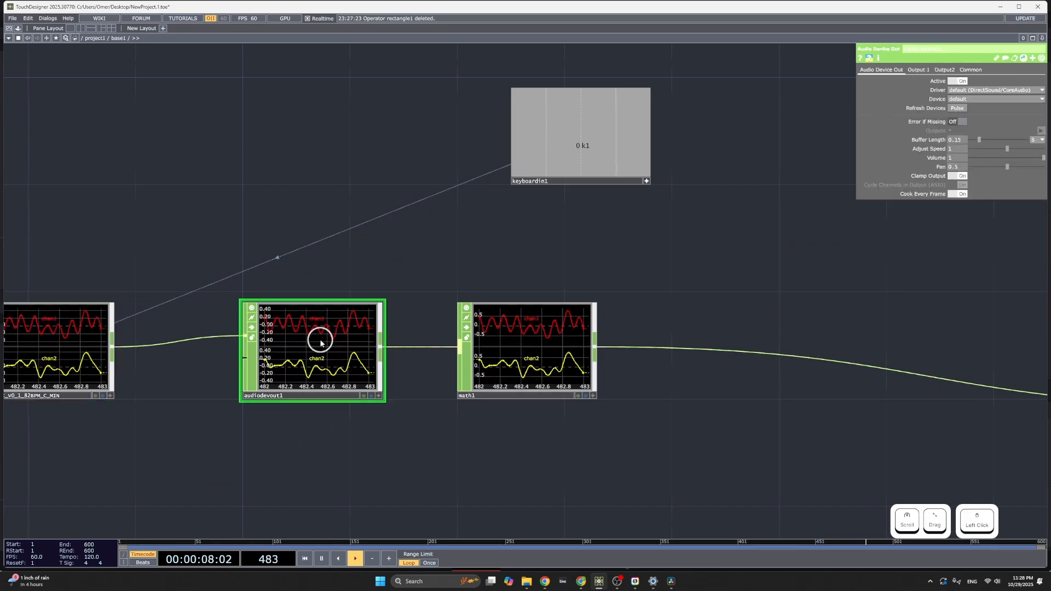
scroll(325, 360, up, 2)
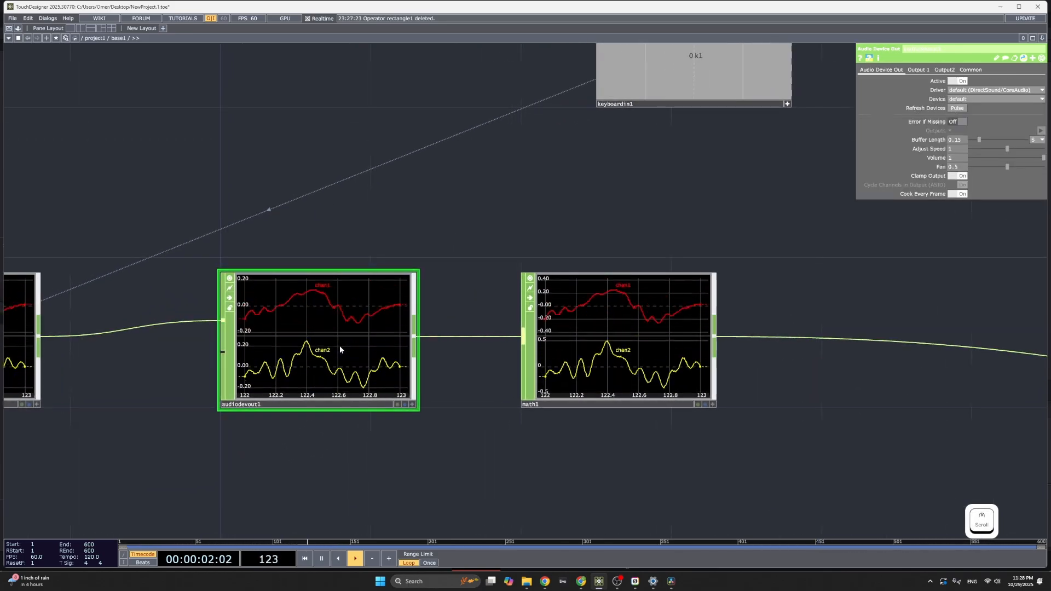
Examine the Math operator's From Range and To Range settings and its output waveform.
drag(413, 414, 215, 336)
click(381, 286)
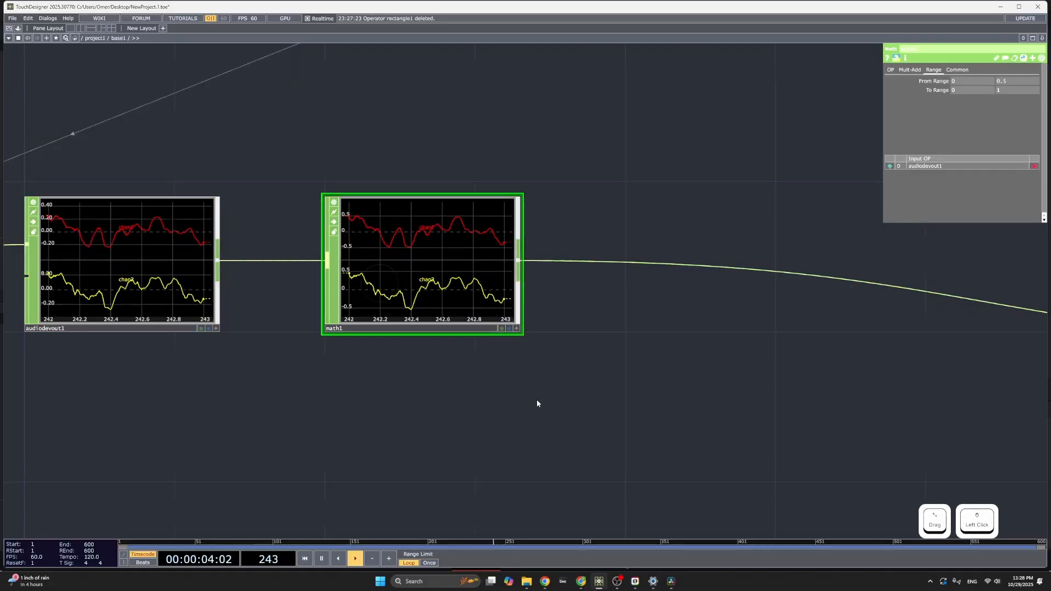
drag(536, 399, 404, 347)
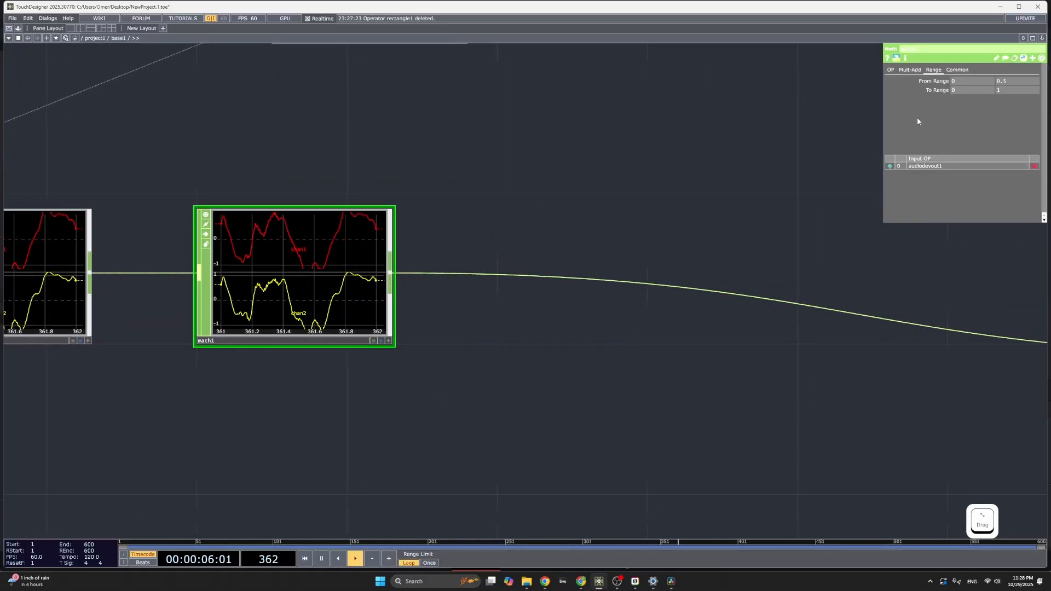
click(1007, 82)
drag(585, 379, 714, 411)
scroll(413, 295, up, 5)
scroll(284, 219, up, 3)
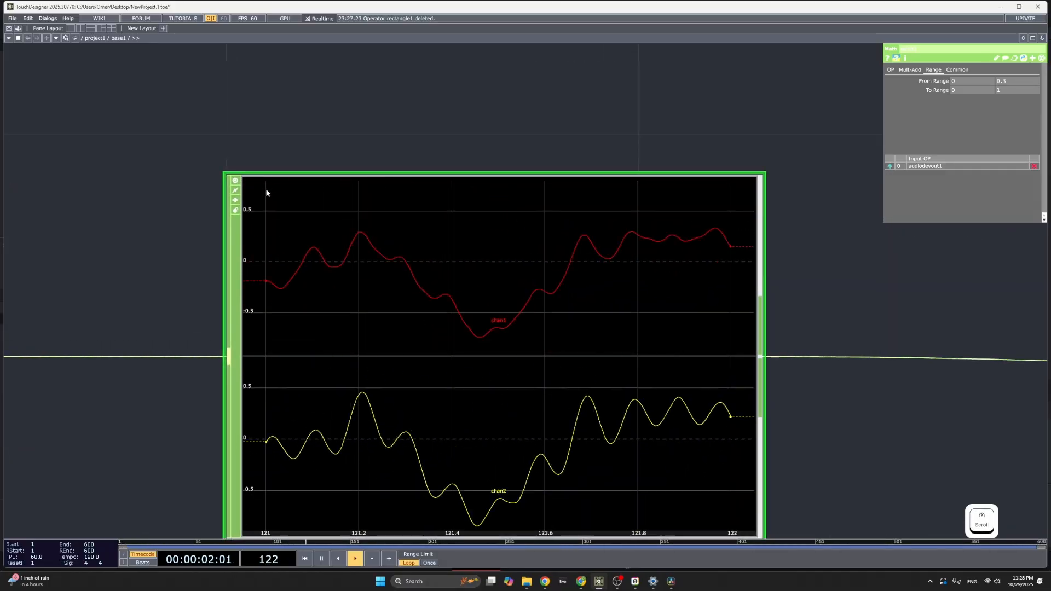
scroll(274, 196, down, 6)
scroll(658, 375, down, 2)
drag(636, 334, 493, 236)
Examine the grid and vintage dust overlay textures up close.
scroll(539, 281, down, 6)
drag(583, 329, 537, 284)
scroll(453, 302, down, 2)
scroll(367, 314, up, 2)
scroll(394, 261, up, 10)
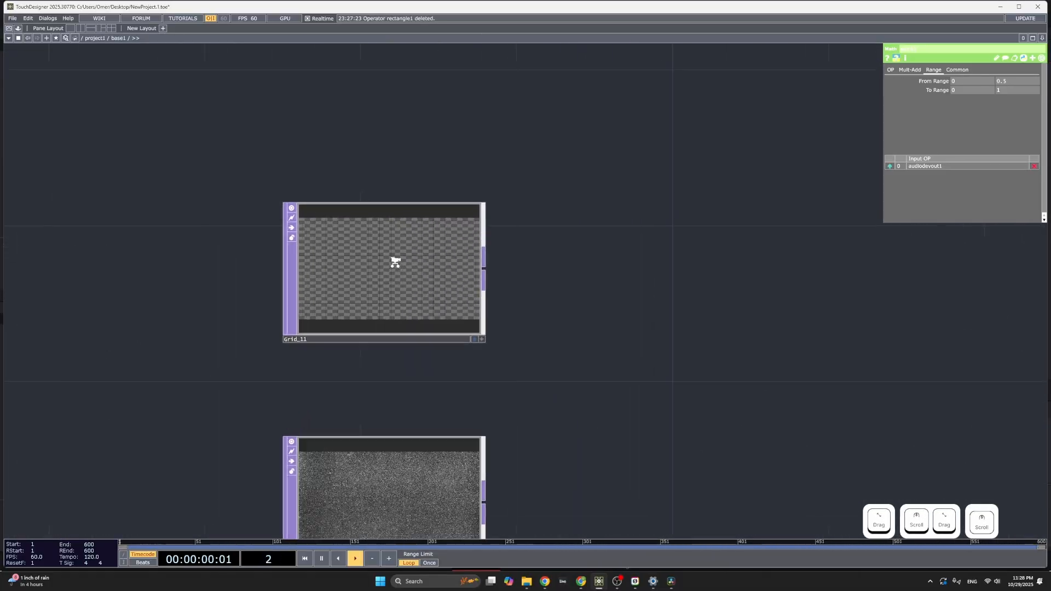
scroll(331, 258, up, 6)
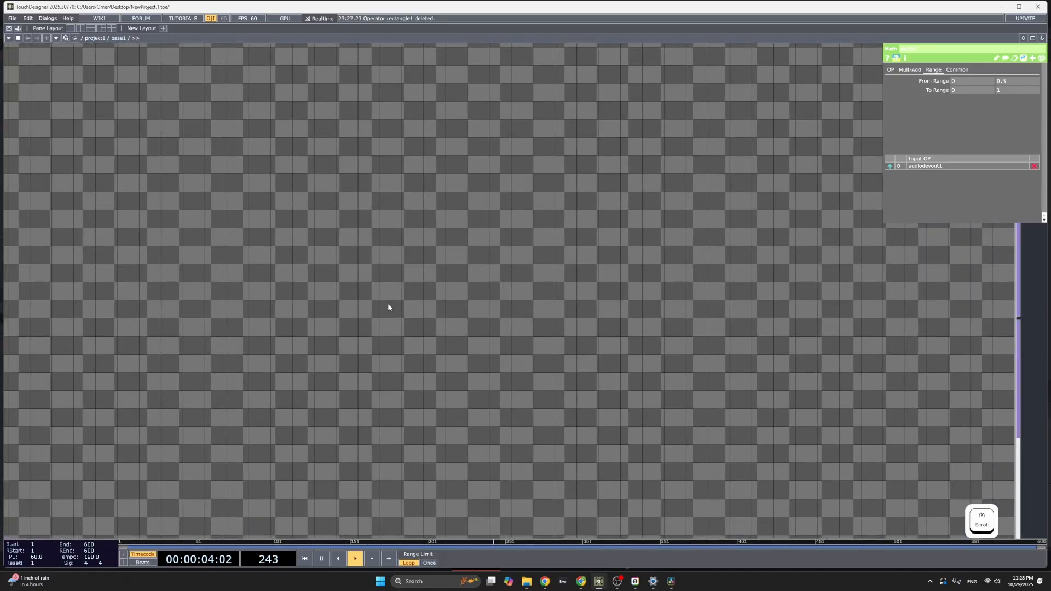
scroll(388, 304, down, 10)
drag(524, 325, 523, 151)
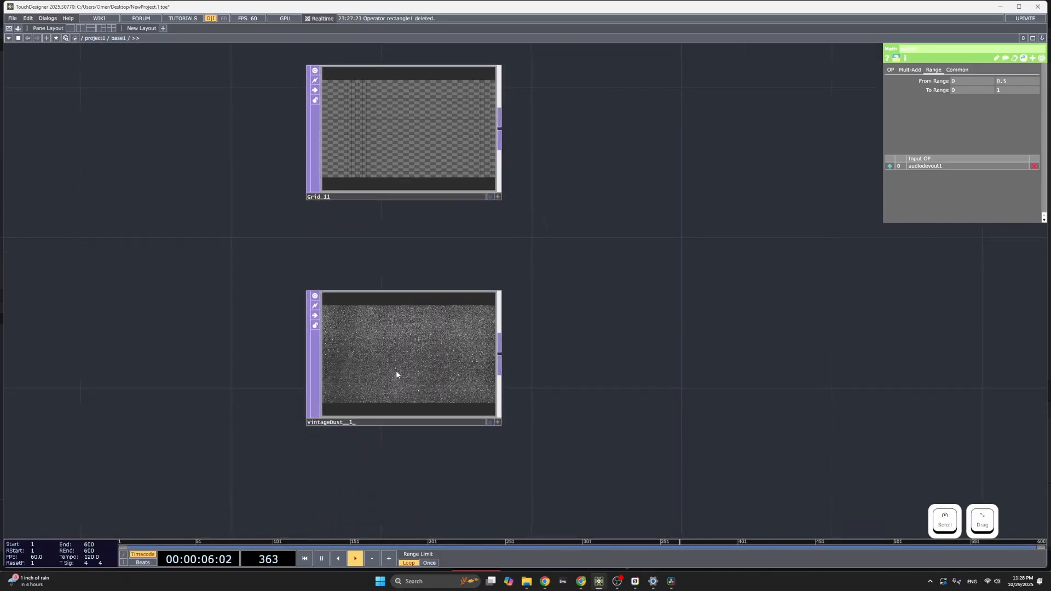
scroll(395, 367, up, 8)
scroll(389, 352, down, 3)
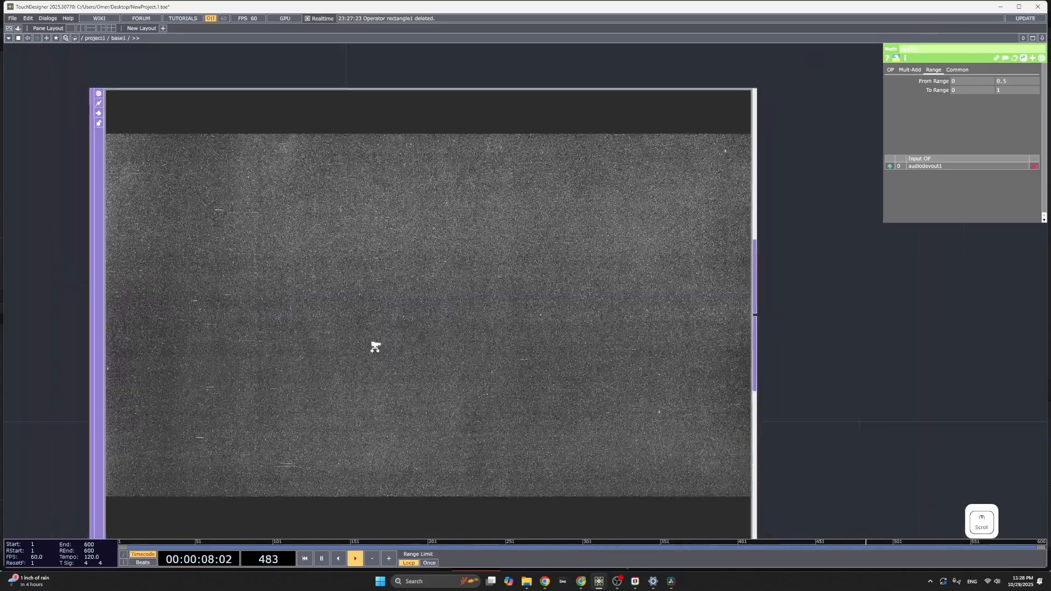
scroll(375, 346, down, 2)
scroll(573, 333, down, 6)
drag(714, 297, 685, 437)
drag(643, 241, 664, 384)
scroll(550, 334, up, 7)
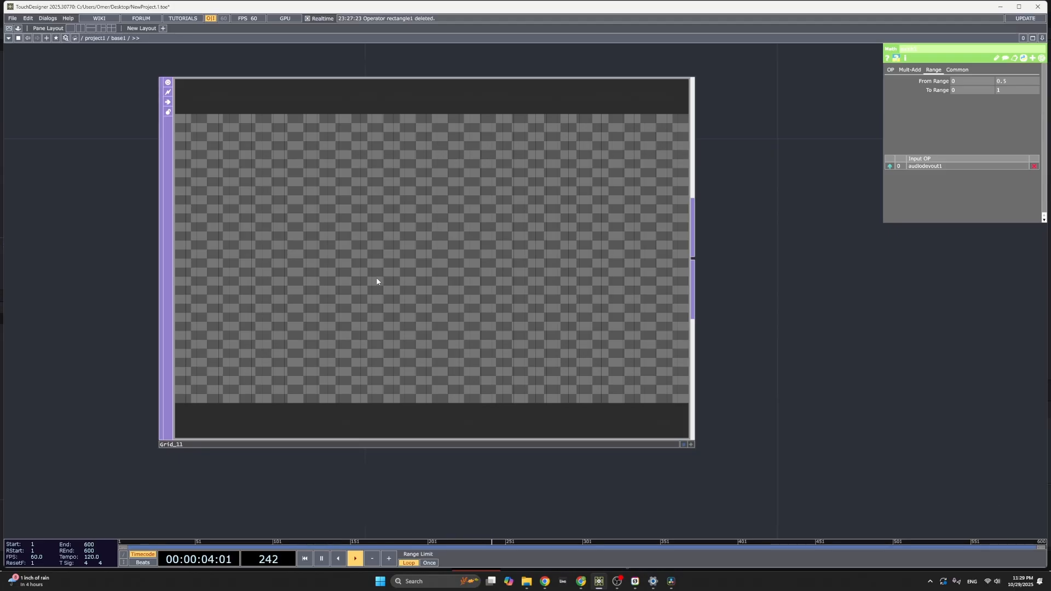
scroll(376, 281, up, 5)
scroll(377, 281, up, 2)
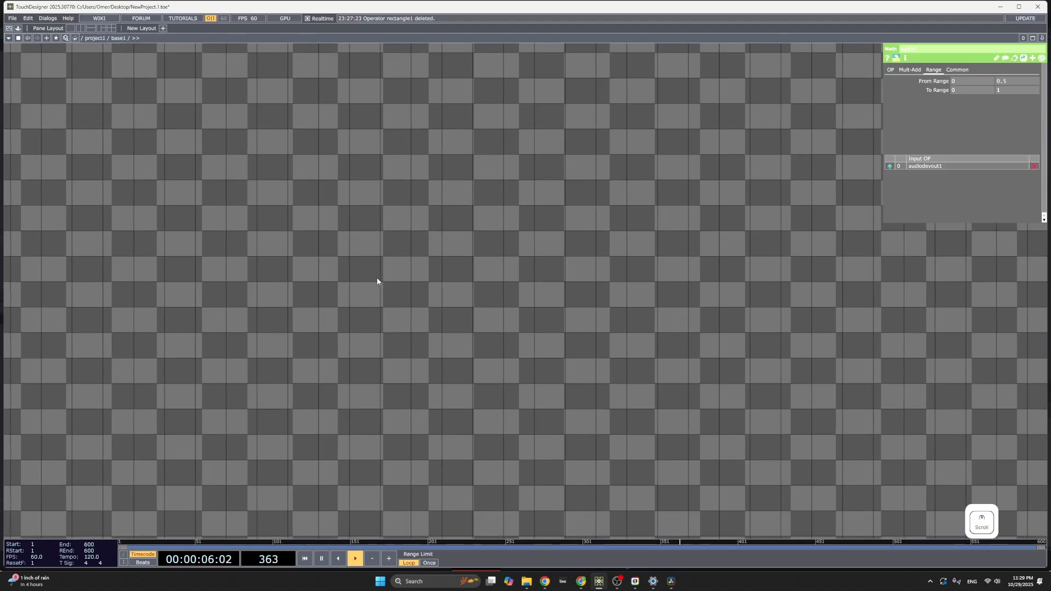
scroll(377, 280, down, 8)
Create a Rectangle TOP in the empty area beside the grid texture, below the audio chain.
drag(587, 337, 391, 313)
scroll(470, 320, down, 2)
drag(650, 306, 481, 314)
scroll(510, 315, down, 2)
scroll(518, 286, down, 2)
scroll(504, 310, down, 4)
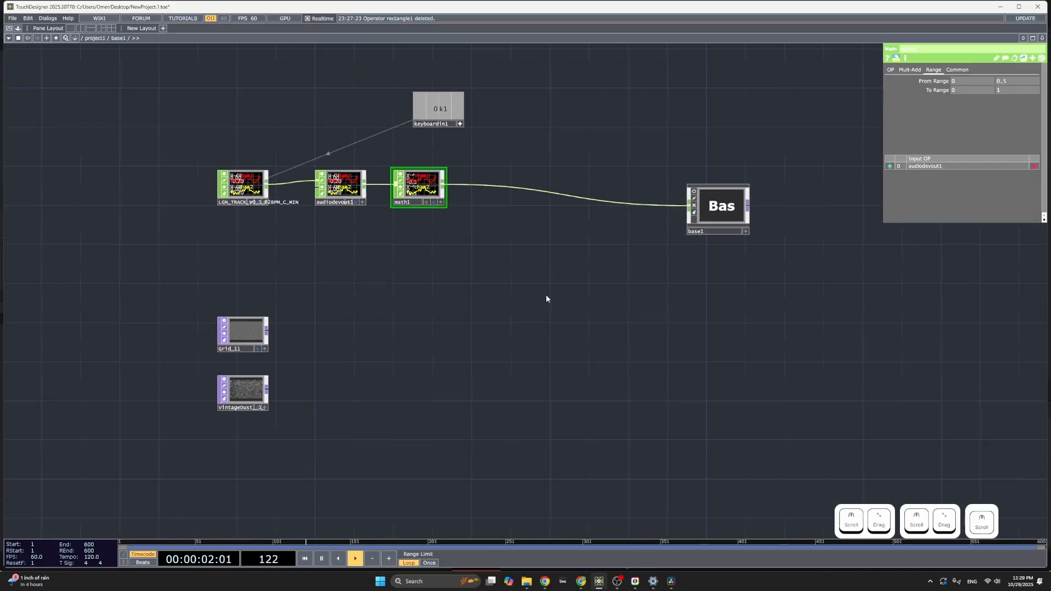
drag(514, 272, 426, 305)
scroll(408, 310, up, 5)
drag(389, 342, 508, 283)
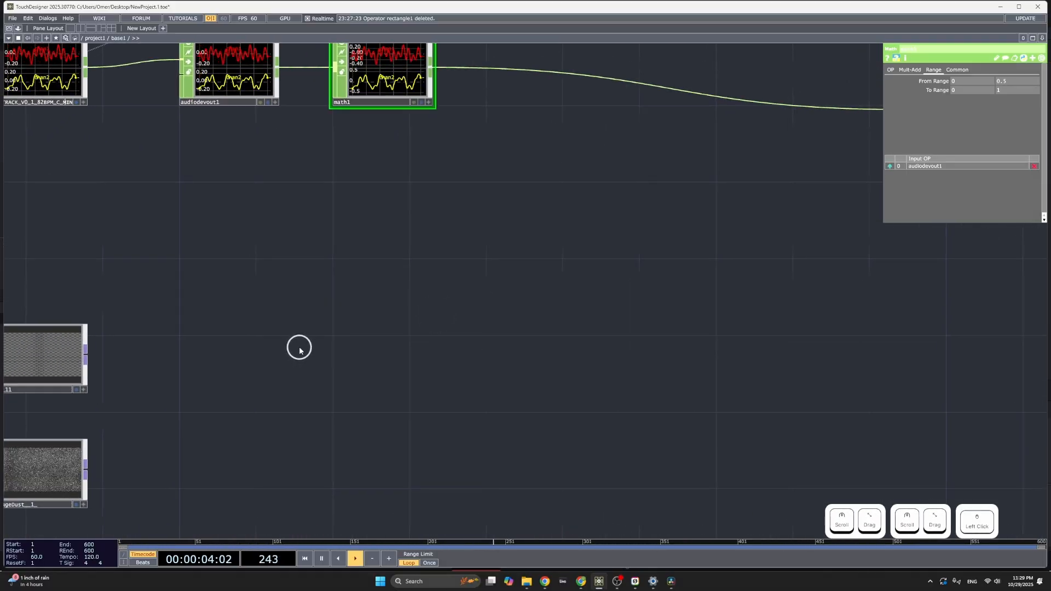
key(Tab)
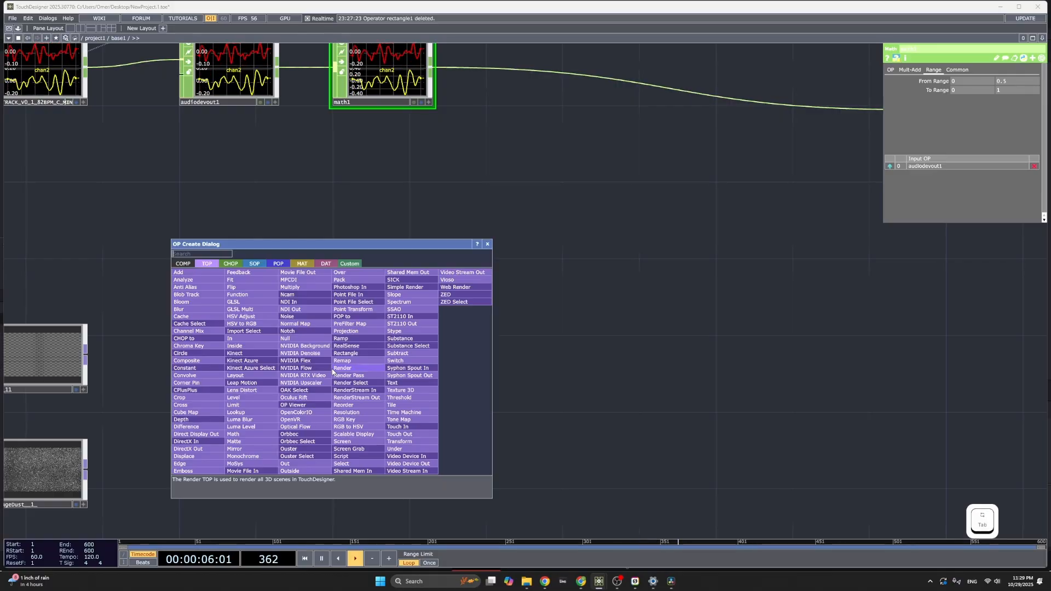
text(rectangle)
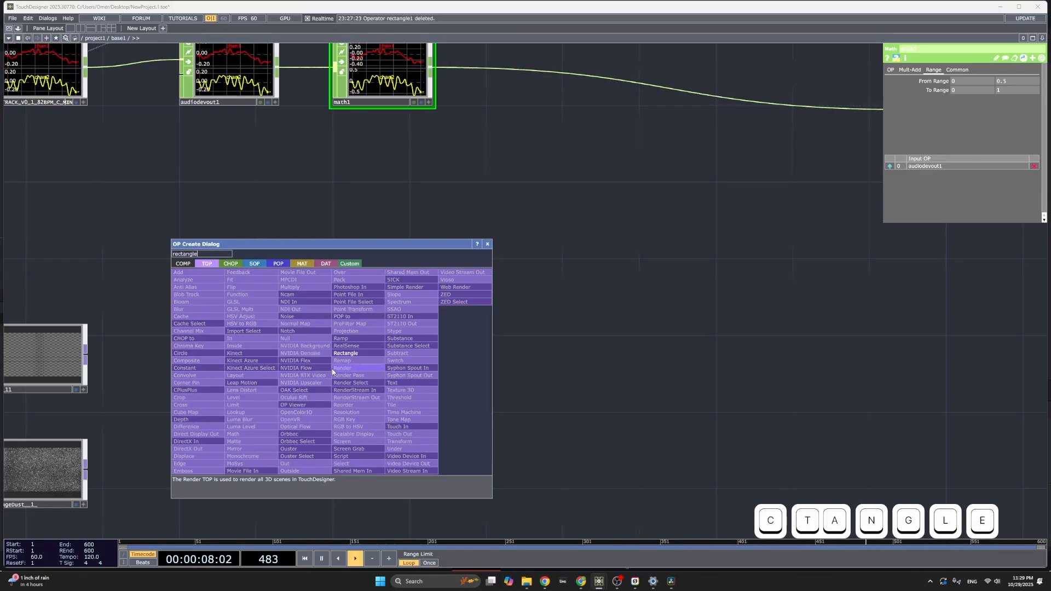
key(Return)
click(343, 351)
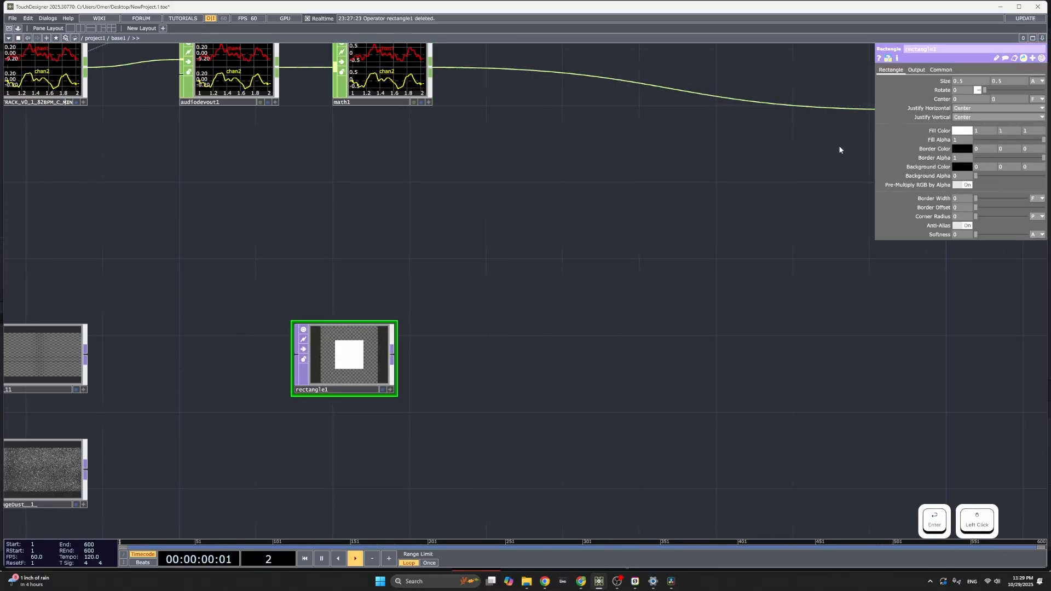
Set the Rectangle TOP's output resolution to Parent Panel Size.
click(943, 70)
click(967, 82)
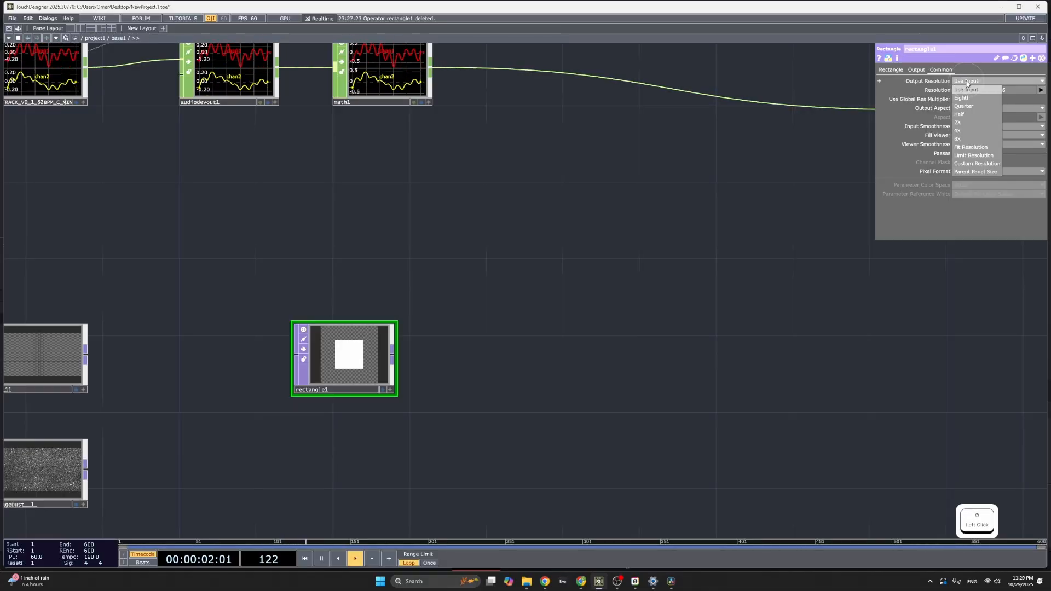
click(971, 172)
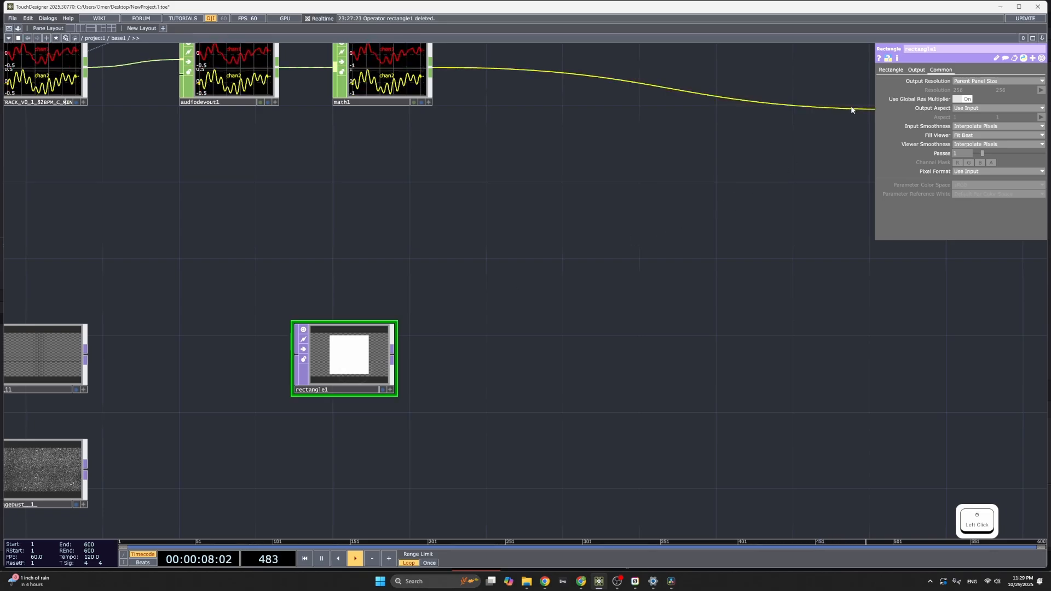
Set the rectangle's size to 1 by 1, its vertical center to -0.5 and its vertical justification to Top.
click(890, 70)
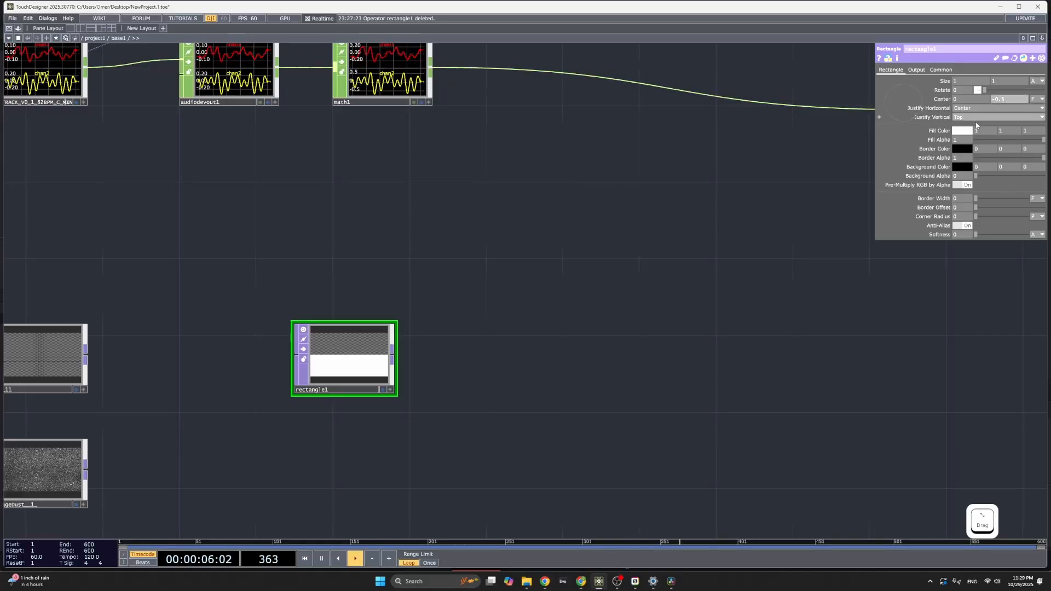
scroll(328, 361, up, 10)
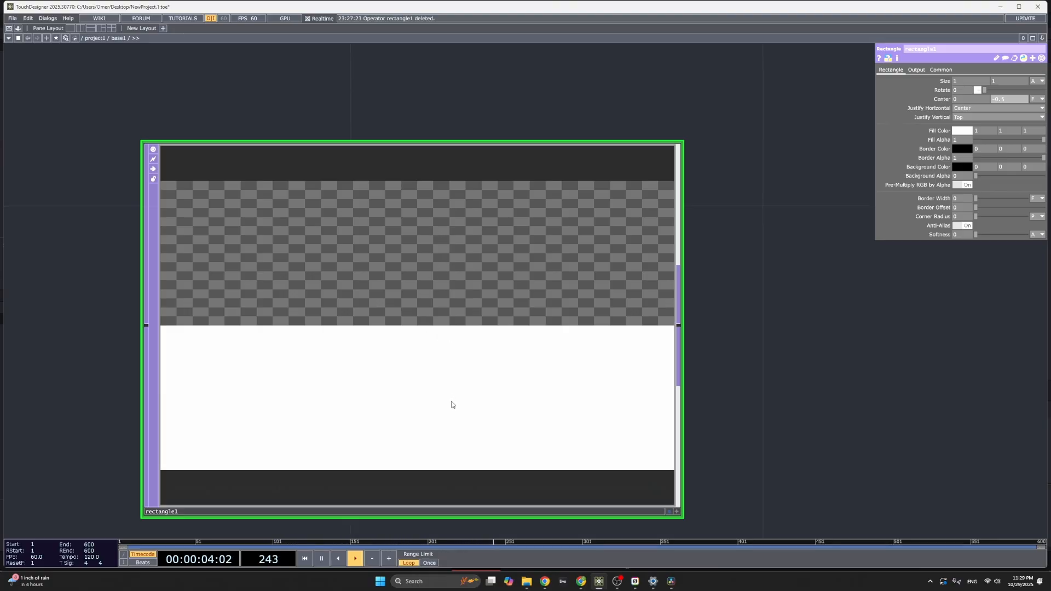
scroll(451, 405, down, 8)
Connect a Null TOP to the rectangle's output and display it as the network background.
drag(723, 404, 463, 367)
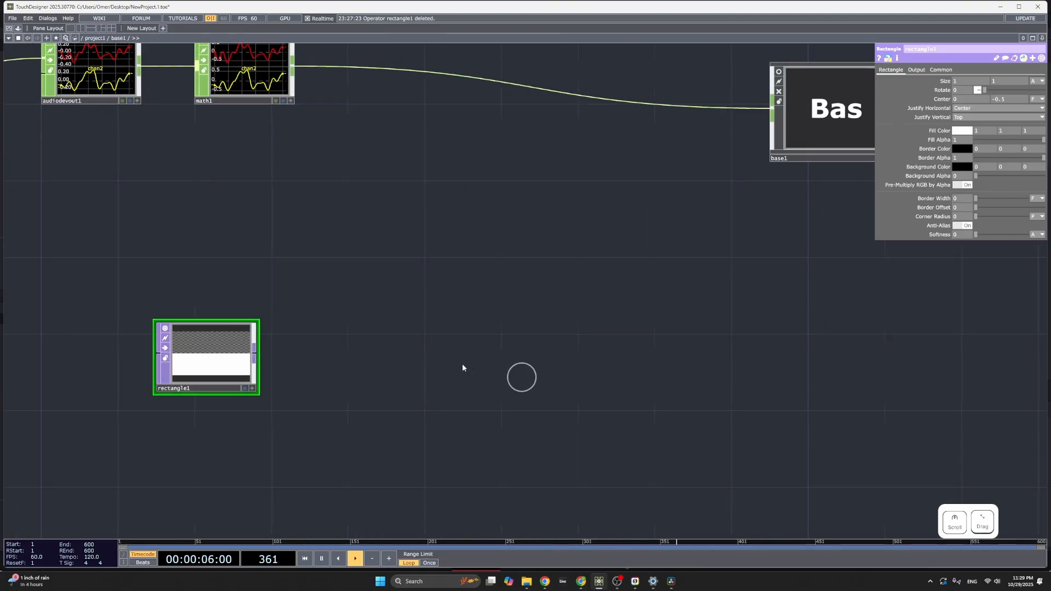
scroll(354, 359, down, 2)
drag(279, 360, 226, 360)
click(203, 350)
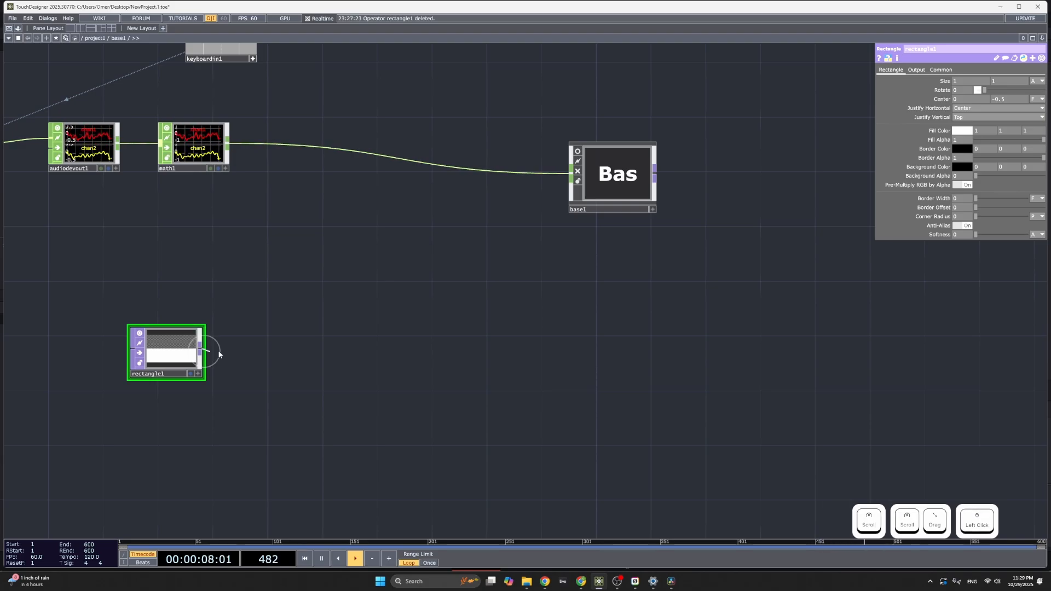
key(Tab)
text(null)
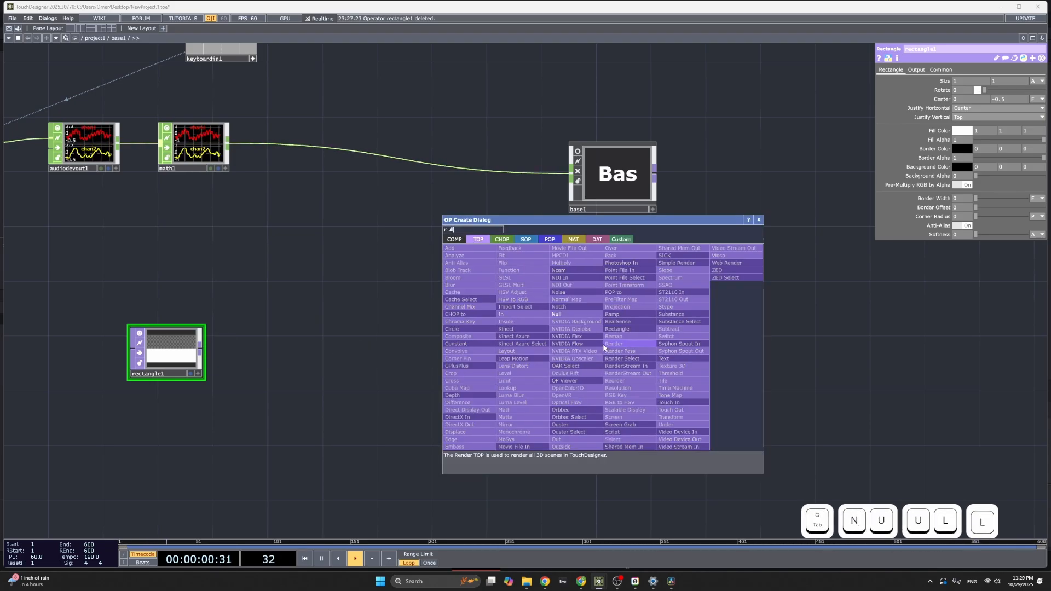
key(Return)
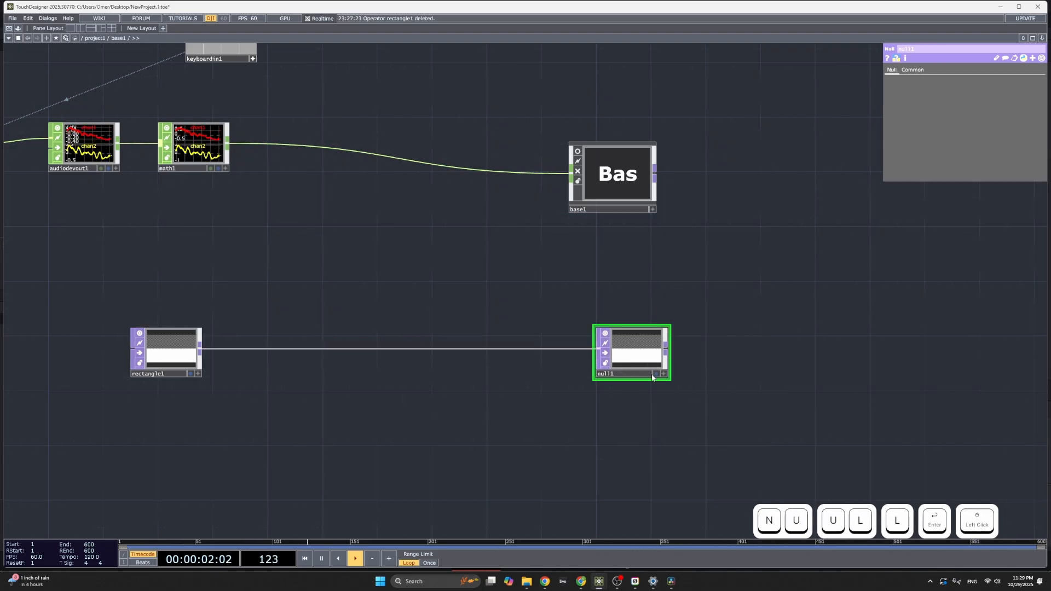
click(657, 374)
Move the Null TOP farther from the rectangle to leave more room between them.
drag(464, 391, 589, 418)
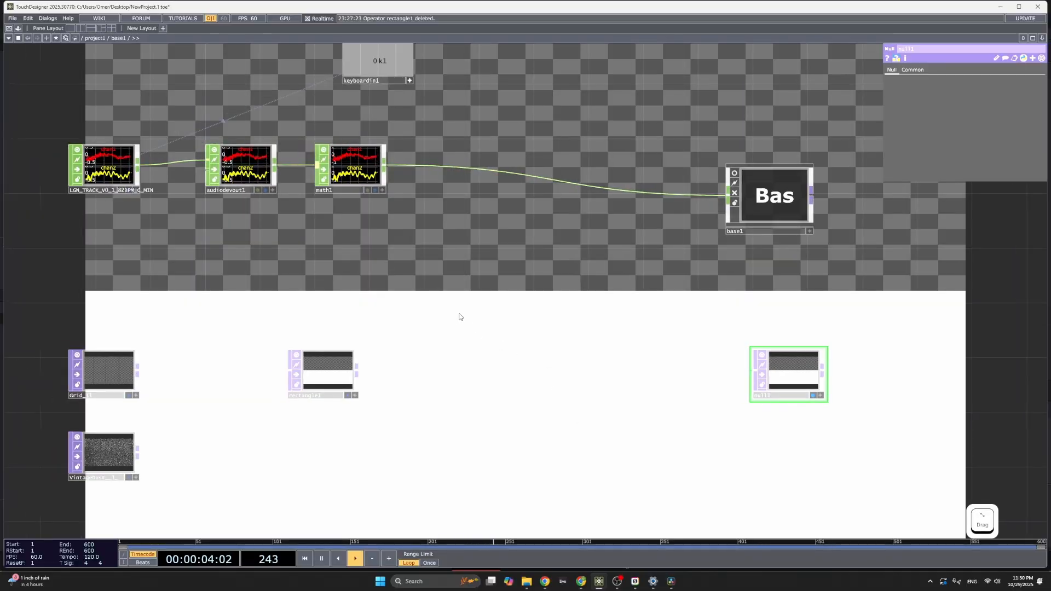
drag(431, 307, 413, 316)
scroll(542, 311, down, 3)
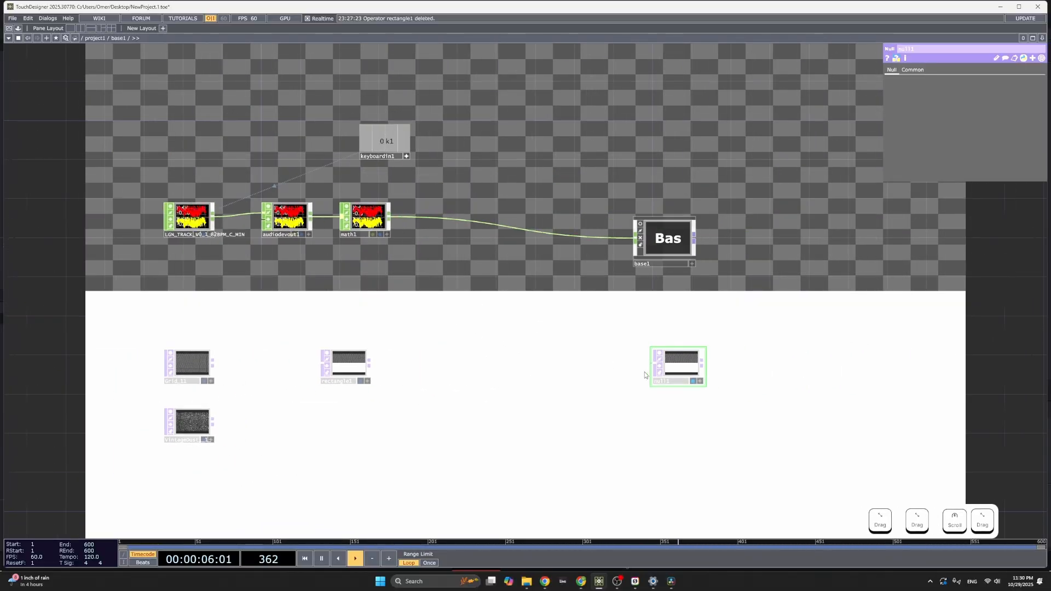
drag(671, 370, 740, 371)
Branch a Null CHOP off the Math operator's output and place it above the rectangle.
drag(424, 286, 472, 333)
scroll(474, 333, up, 3)
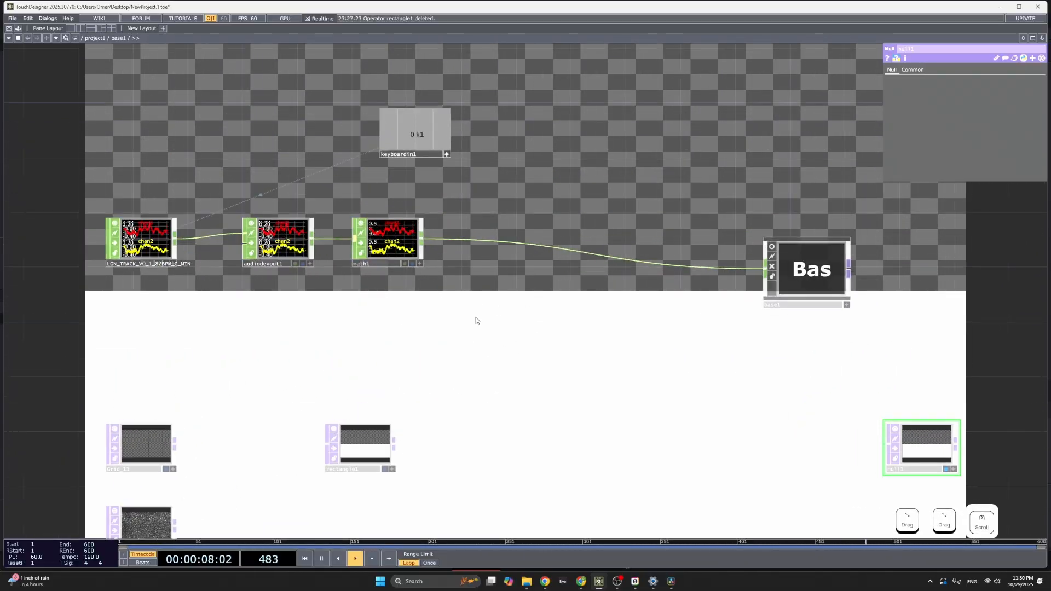
drag(442, 289, 368, 295)
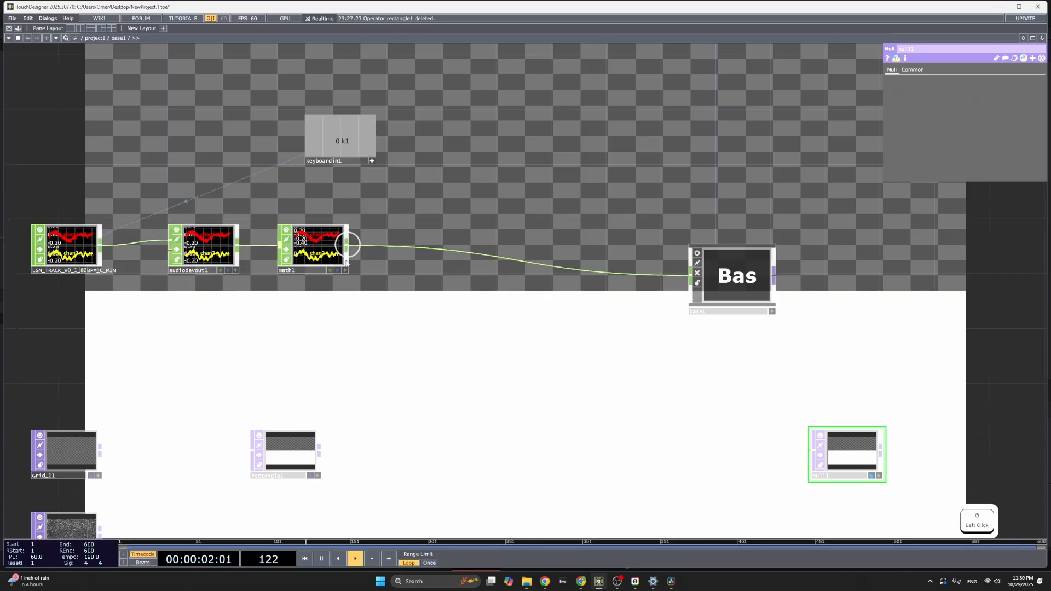
key(Tab)
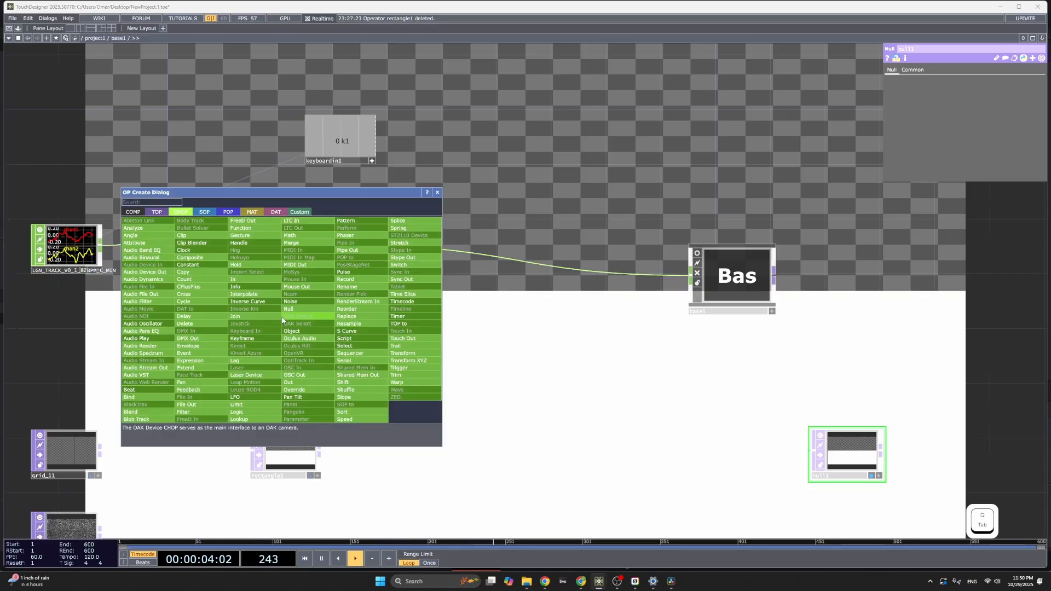
text(null)
key(Return)
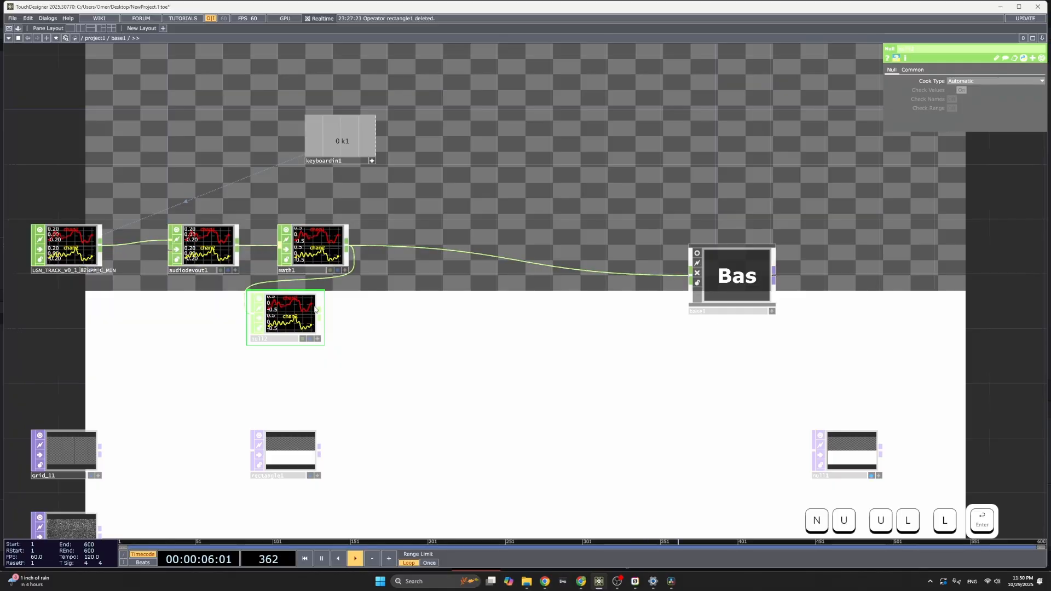
Insert a Math CHOP between the existing Math and the new Null CHOP, placing it beneath the first Math with the Null beside it.
drag(298, 312, 449, 324)
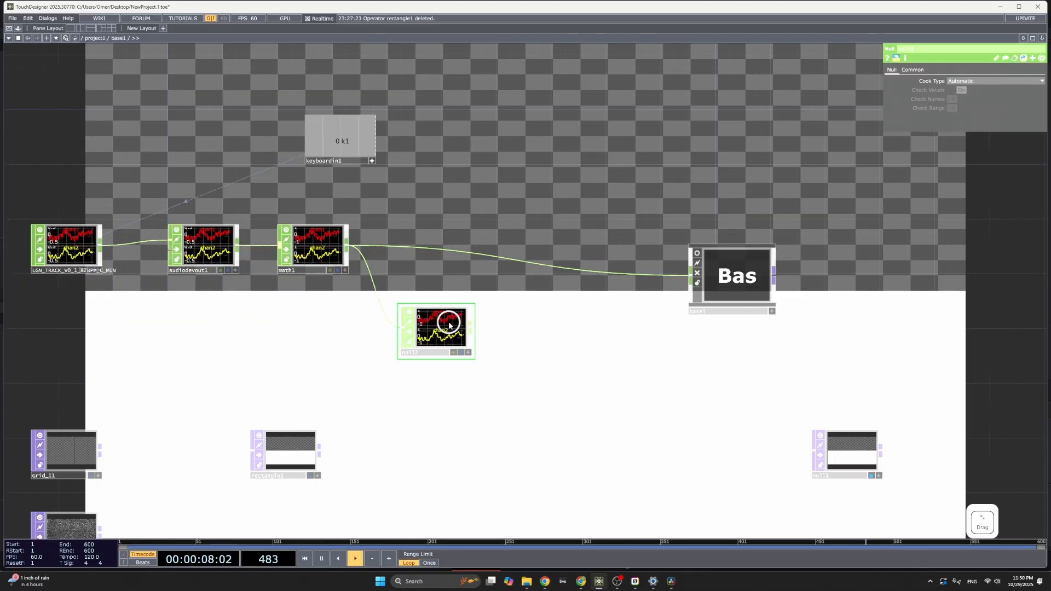
right_click(382, 310)
click(397, 304)
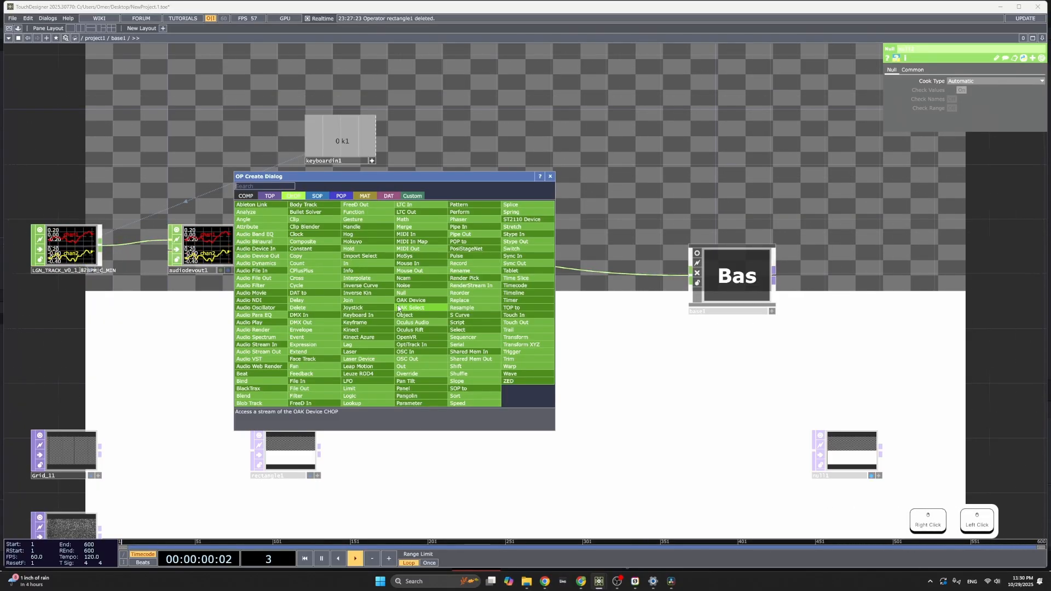
text(math)
key(Return)
drag(398, 304, 318, 334)
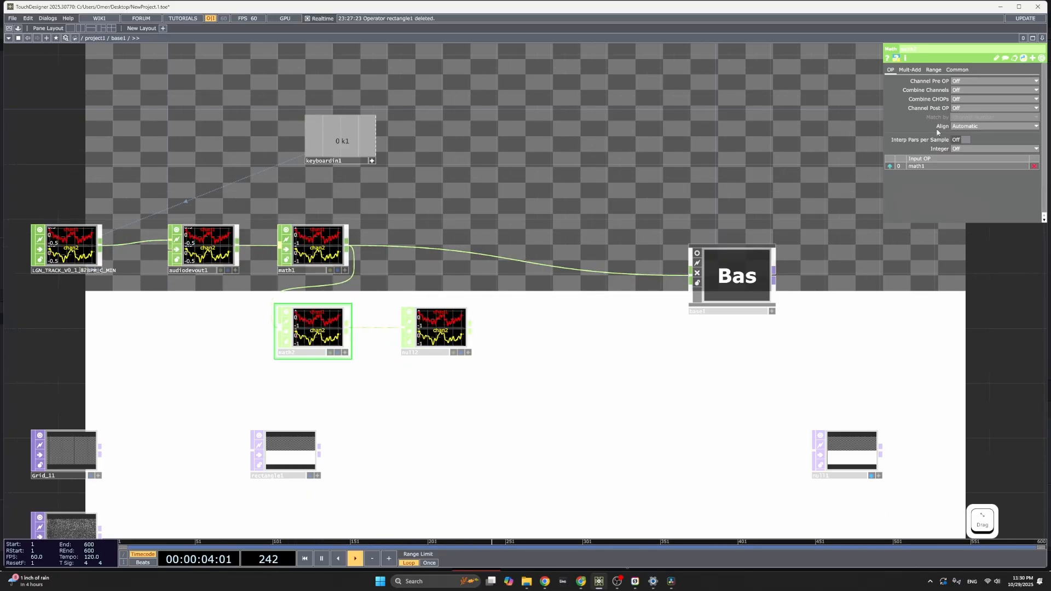
Set Combine Channels to Average on the new Math CHOP to merge the two audio channels.
click(977, 99)
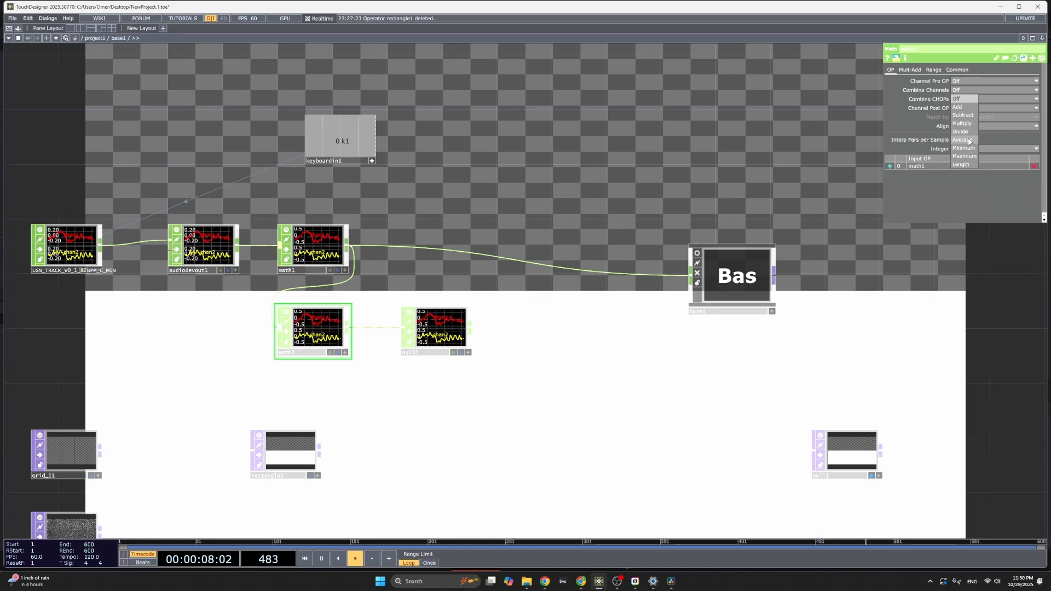
click(969, 141)
scroll(306, 328, up, 6)
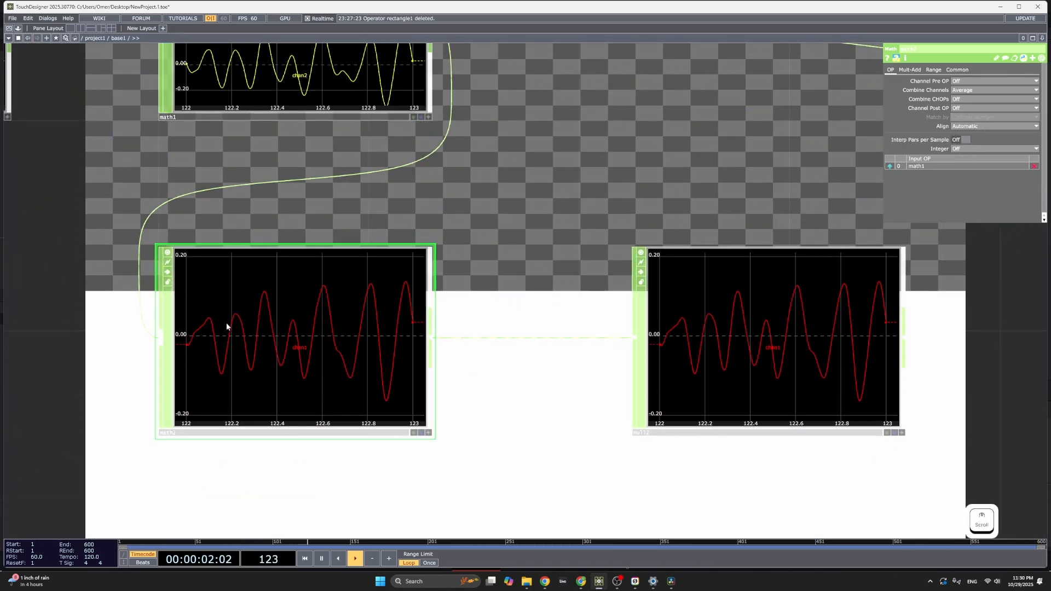
scroll(226, 327, down, 5)
Add a CHOP to TOP that reads the null2 CHOP beside it and set its Fill Viewer to Fill.
mouse_move(374, 337)
mouse_down()
mouse_move(278, 338)
mouse_move(377, 351)
mouse_up()
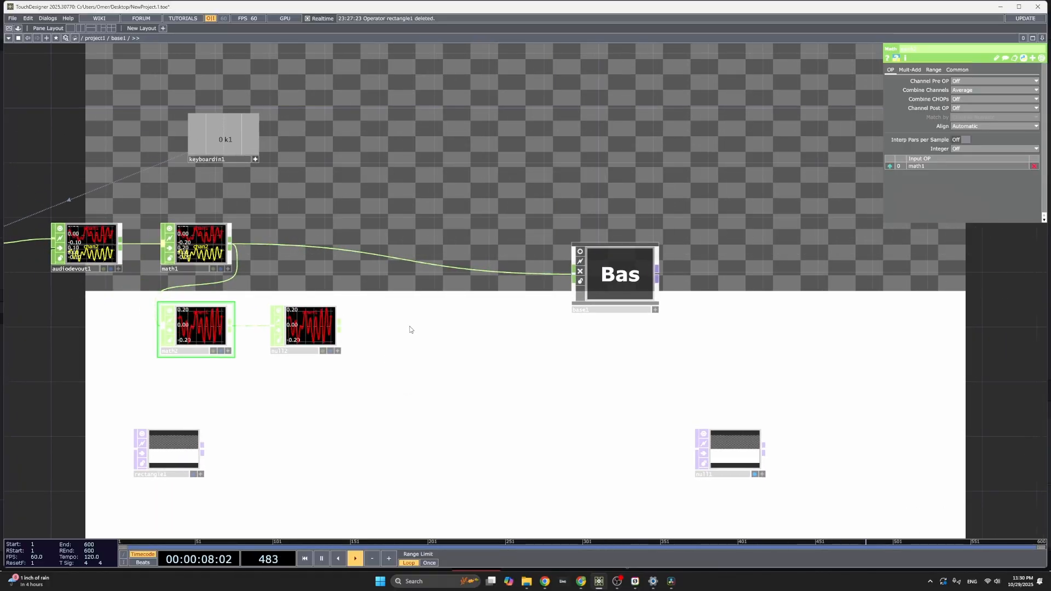
key(Tab)
click(285, 221)
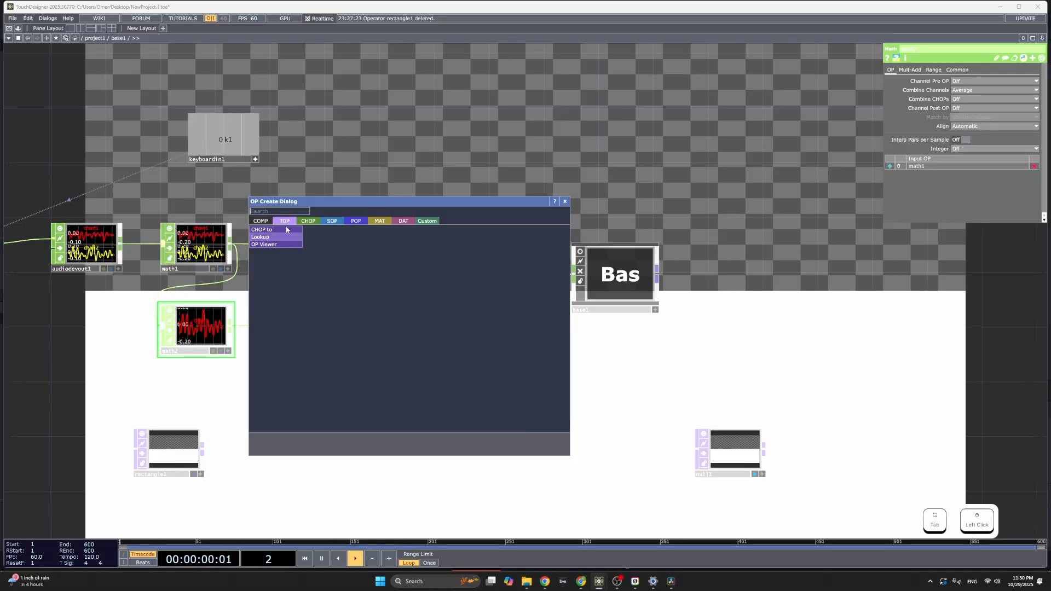
click(283, 231)
click(392, 333)
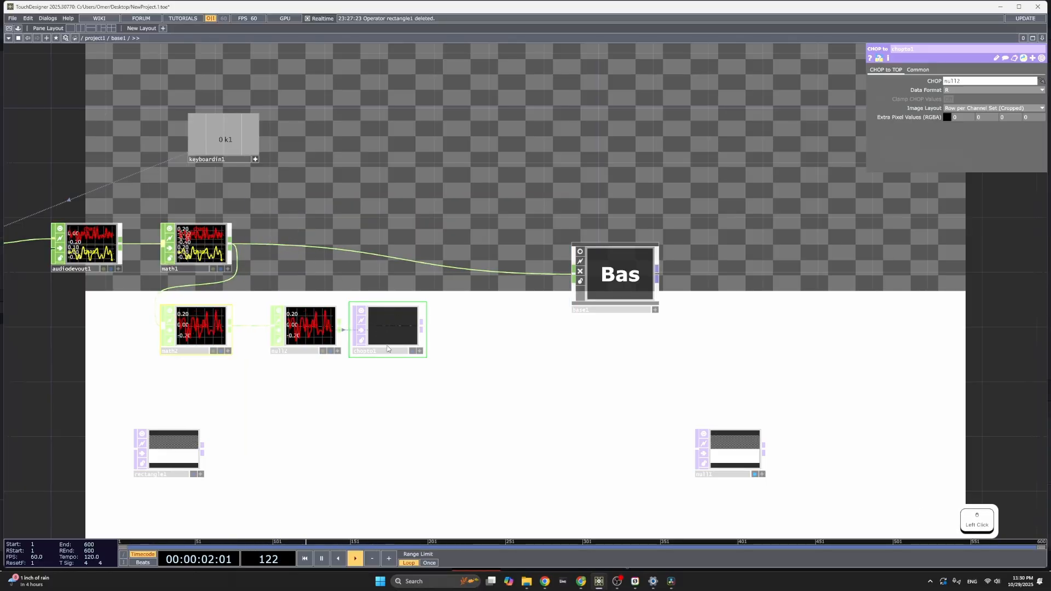
scroll(388, 344, up, 5)
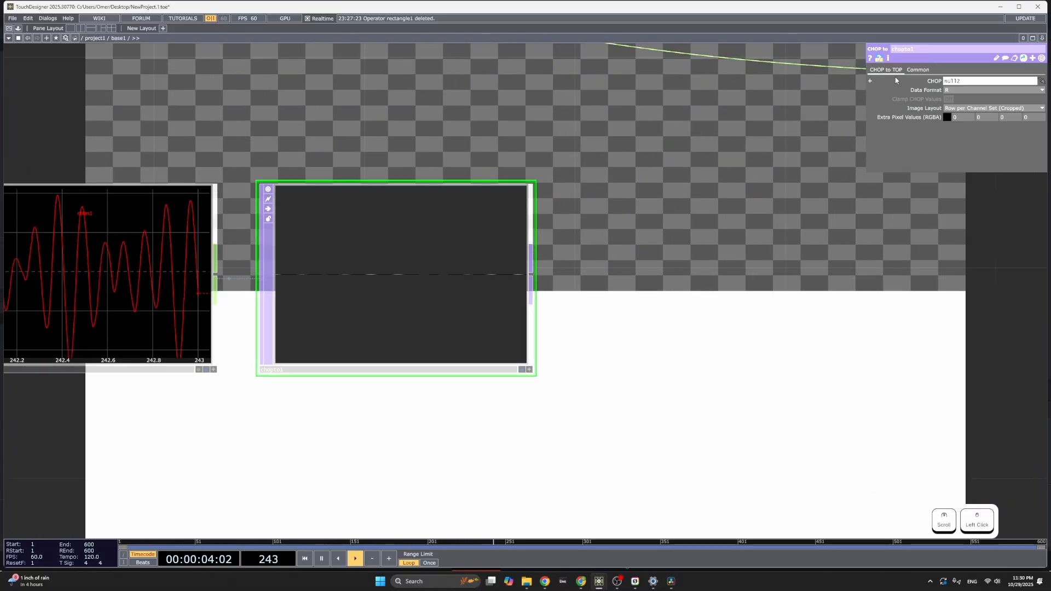
click(918, 70)
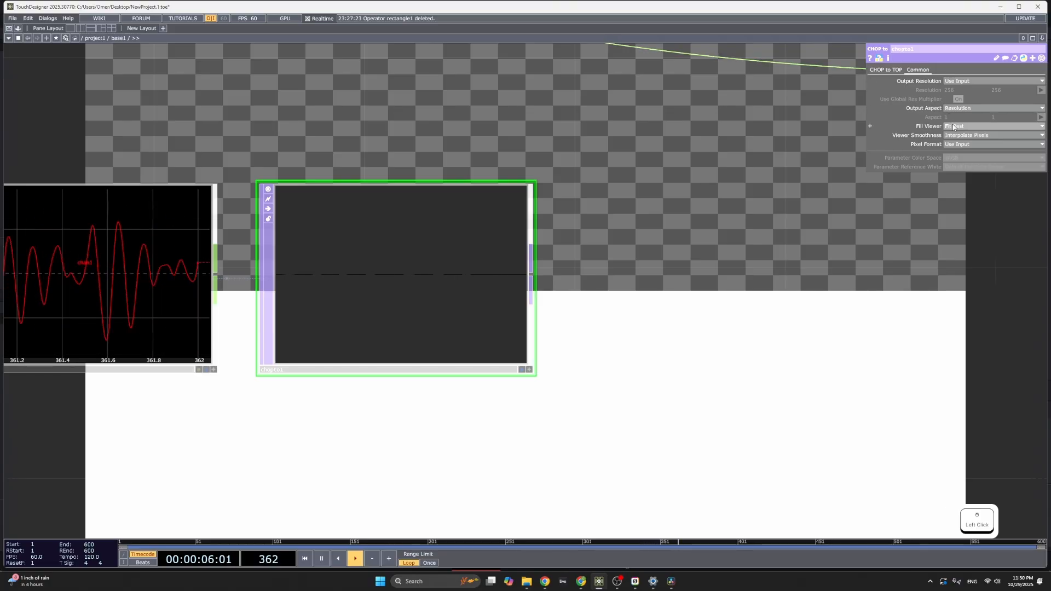
click(960, 144)
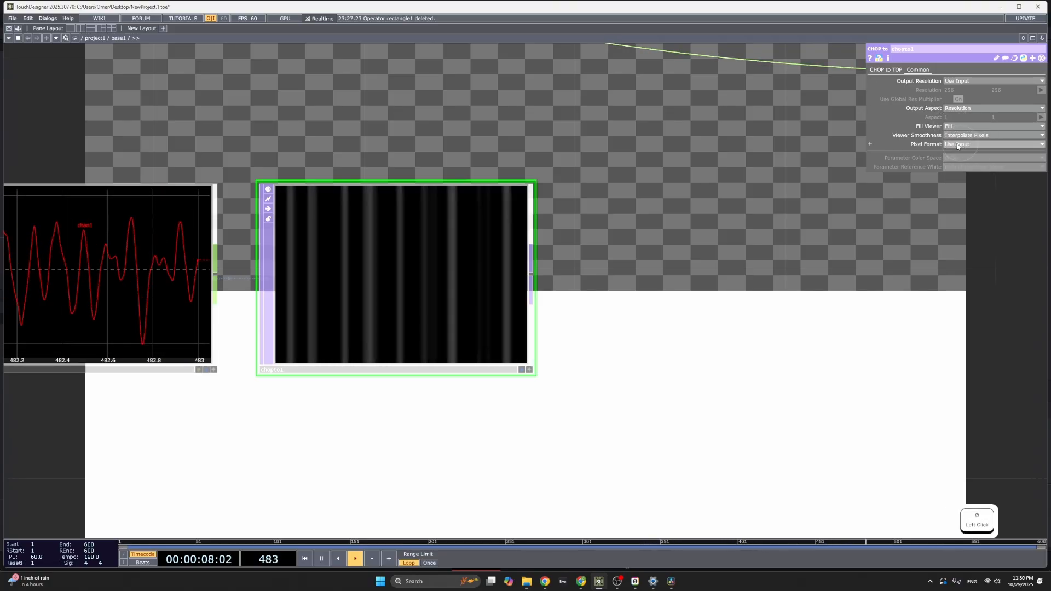
Spread out the CHOP to TOP, the Null CHOP and the averaging Math CHOP to open a wide gap after the Math.
scroll(471, 277, down, 5)
scroll(503, 330, up, 4)
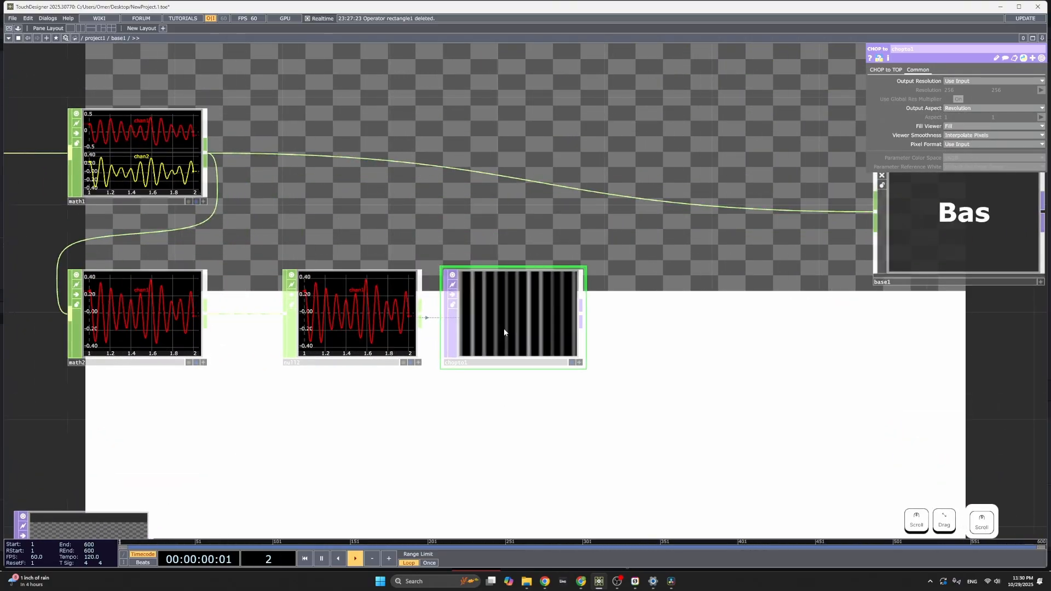
drag(449, 392, 549, 394)
scroll(549, 394, down, 4)
drag(585, 351, 699, 351)
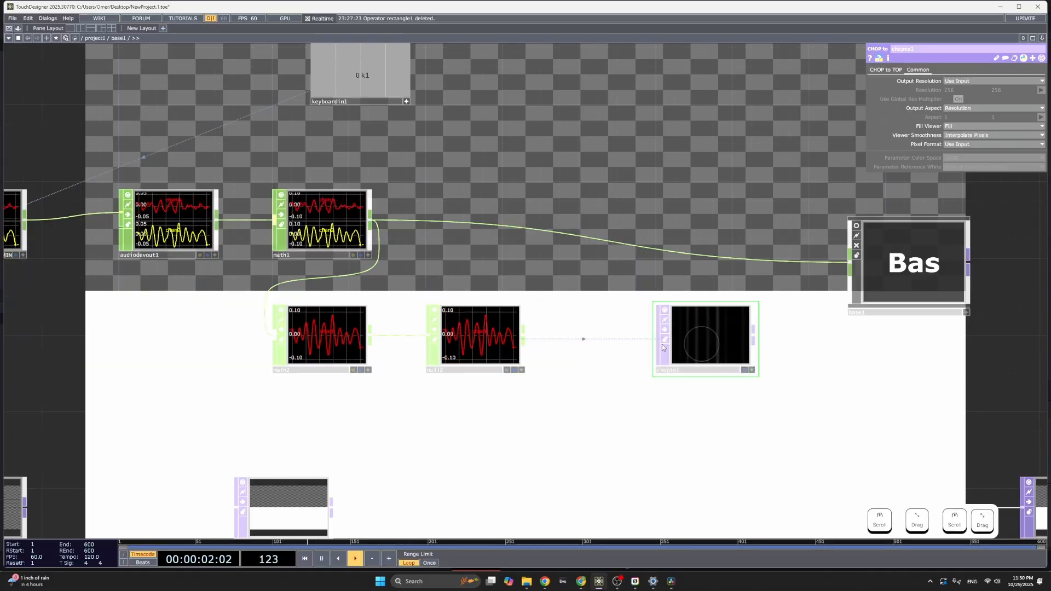
drag(470, 336, 546, 336)
drag(347, 338, 250, 338)
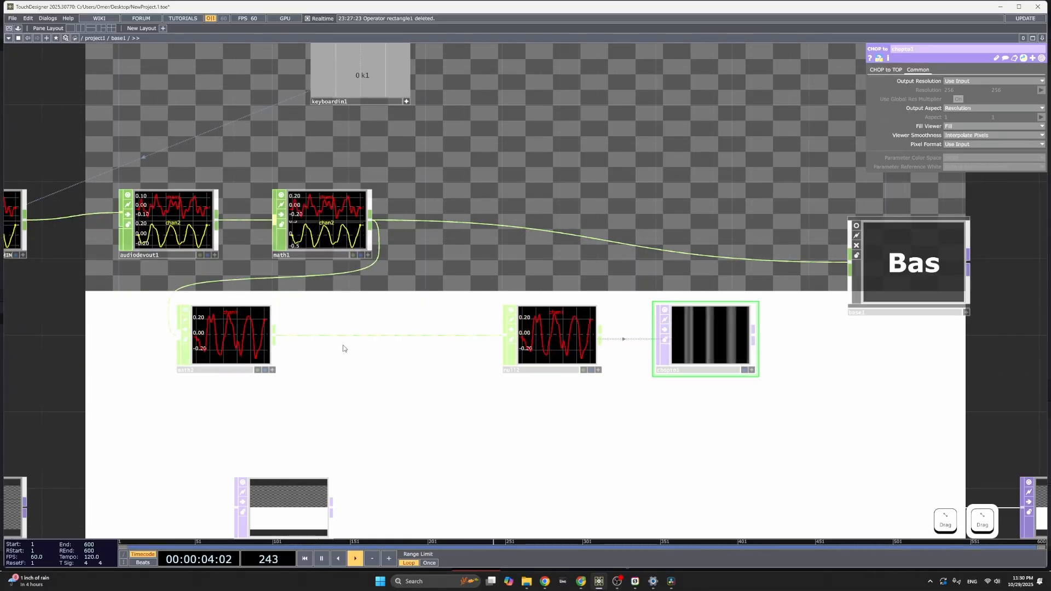
Insert an Audio Spectrum CHOP between the averaging Math and the Null CHOP.
right_click(360, 335)
click(368, 328)
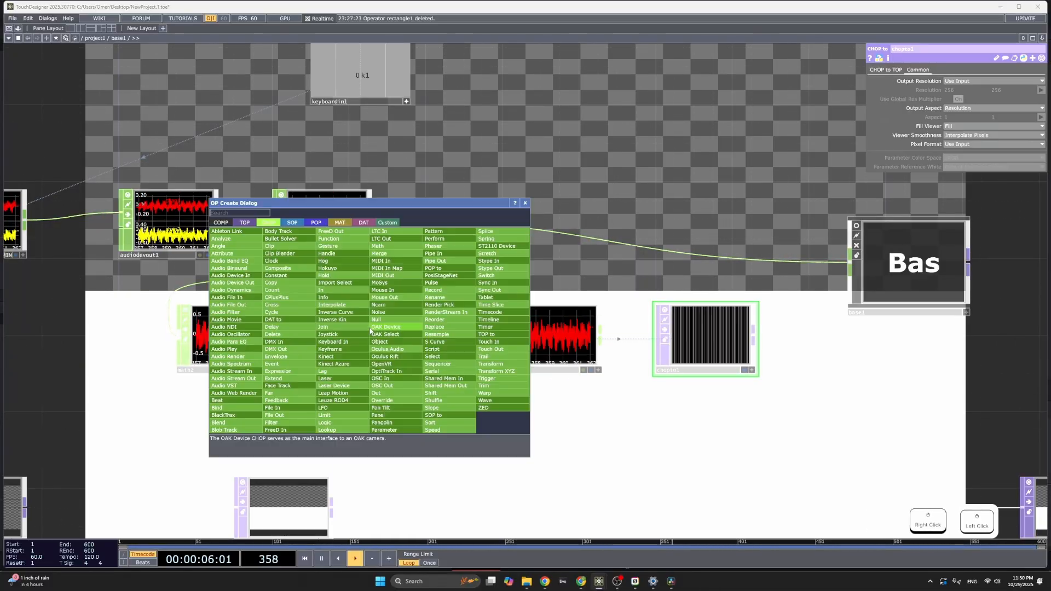
text(audio spec)
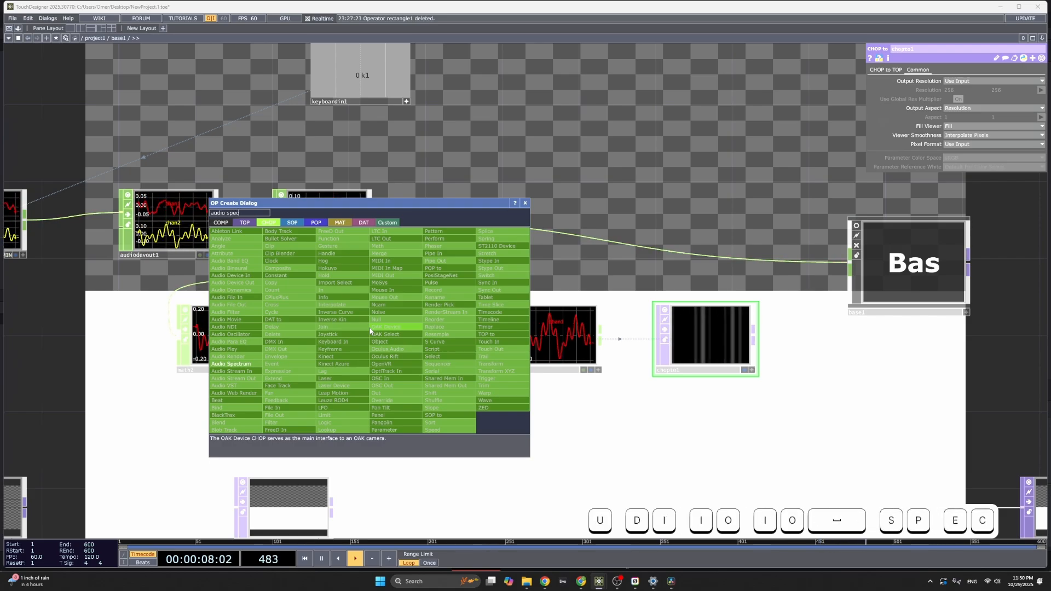
click(236, 364)
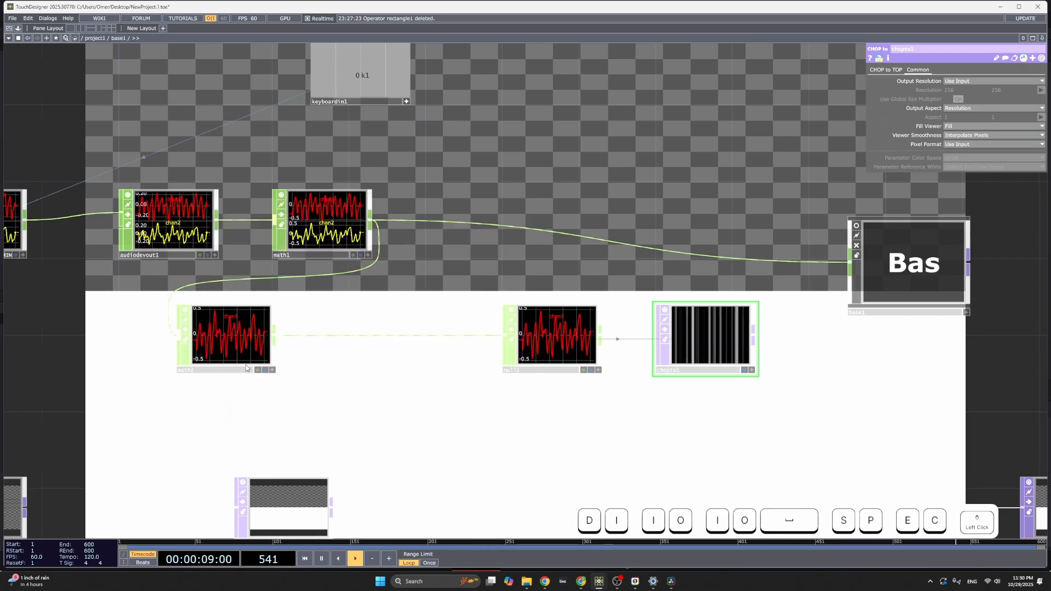
click(383, 337)
Examine the spectrum image in the CHOP to TOP and compare it with the rectangle's output.
drag(710, 398, 633, 384)
scroll(633, 384, up, 2)
scroll(634, 384, up, 3)
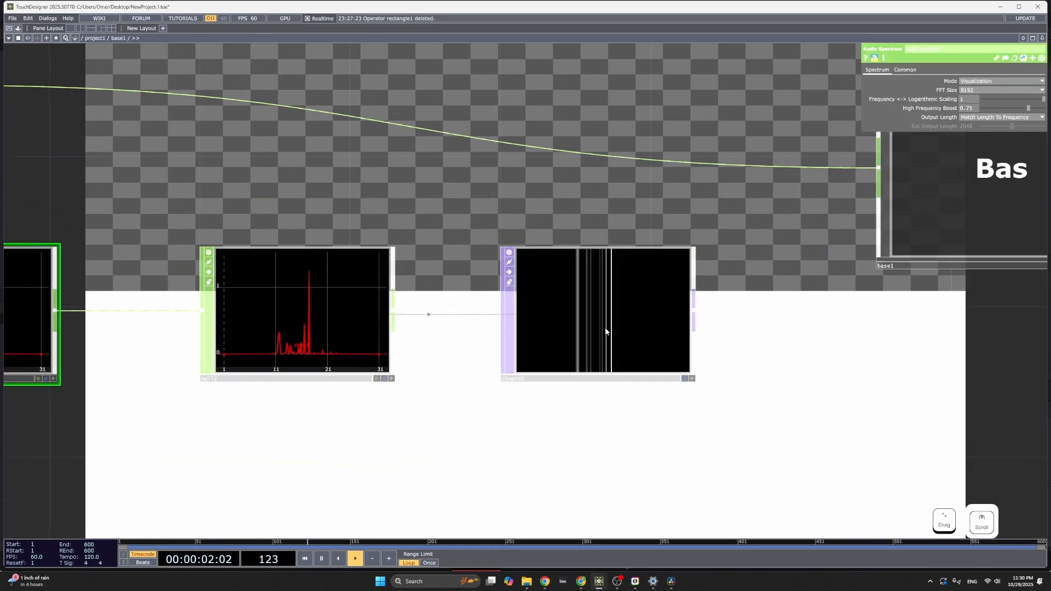
click(603, 322)
scroll(604, 324, up, 3)
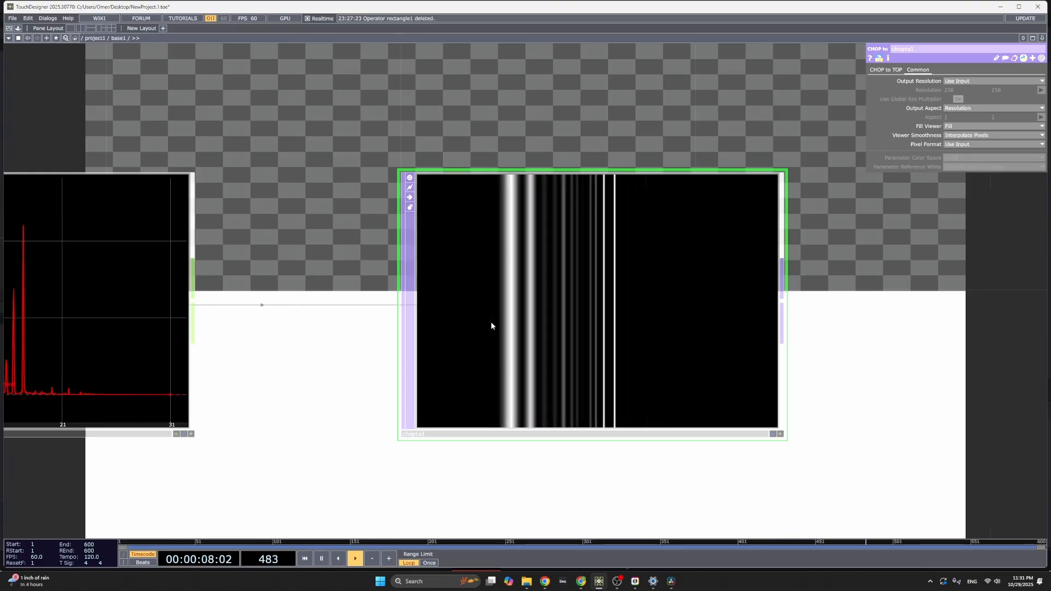
scroll(491, 325, down, 10)
drag(436, 376, 304, 375)
scroll(481, 389, up, 3)
scroll(220, 412, up, 3)
scroll(220, 412, up, 8)
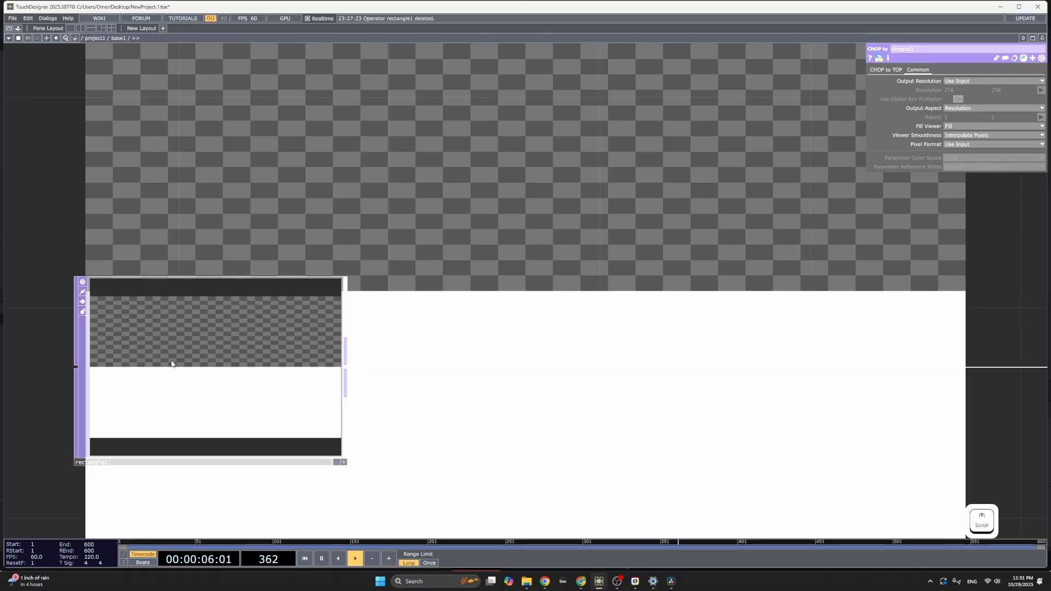
scroll(170, 357, down, 8)
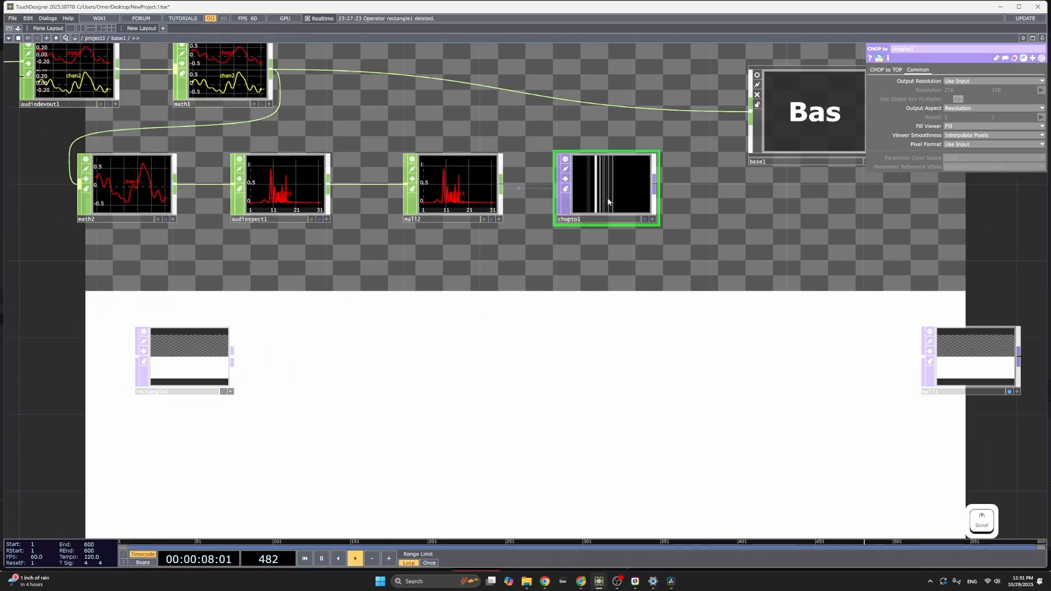
Insert a Displace TOP between the rectangle and its Null TOP and feed the CHOP to TOP into its second input.
drag(605, 198, 585, 198)
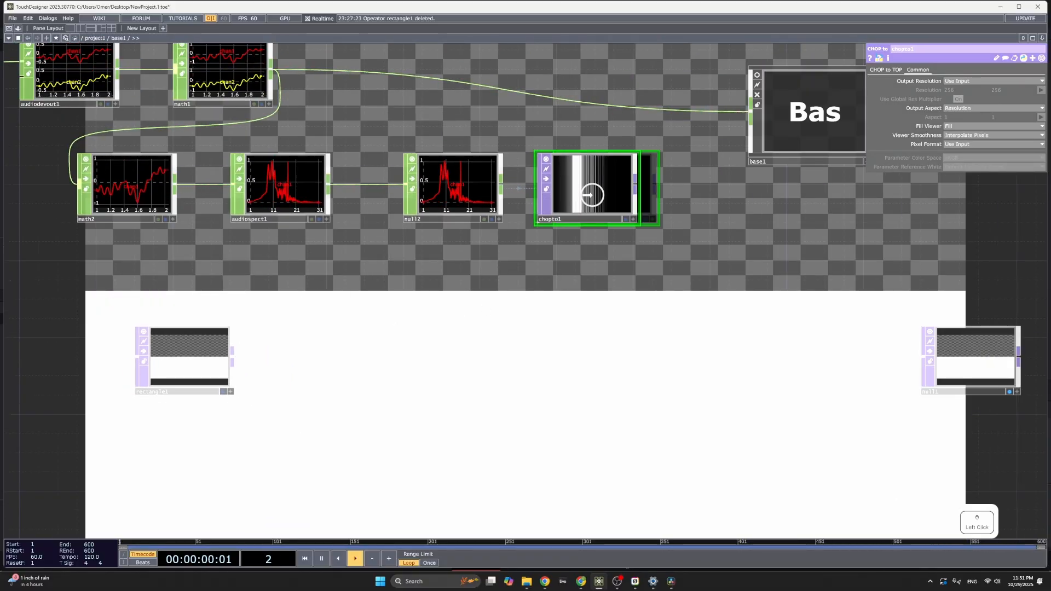
right_click(359, 357)
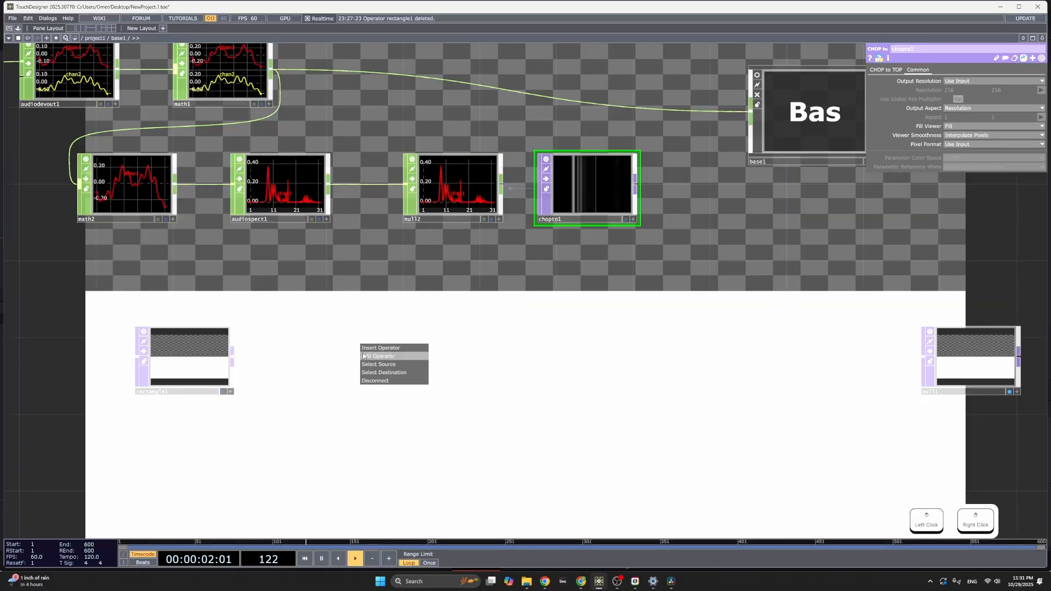
click(371, 348)
text(displace)
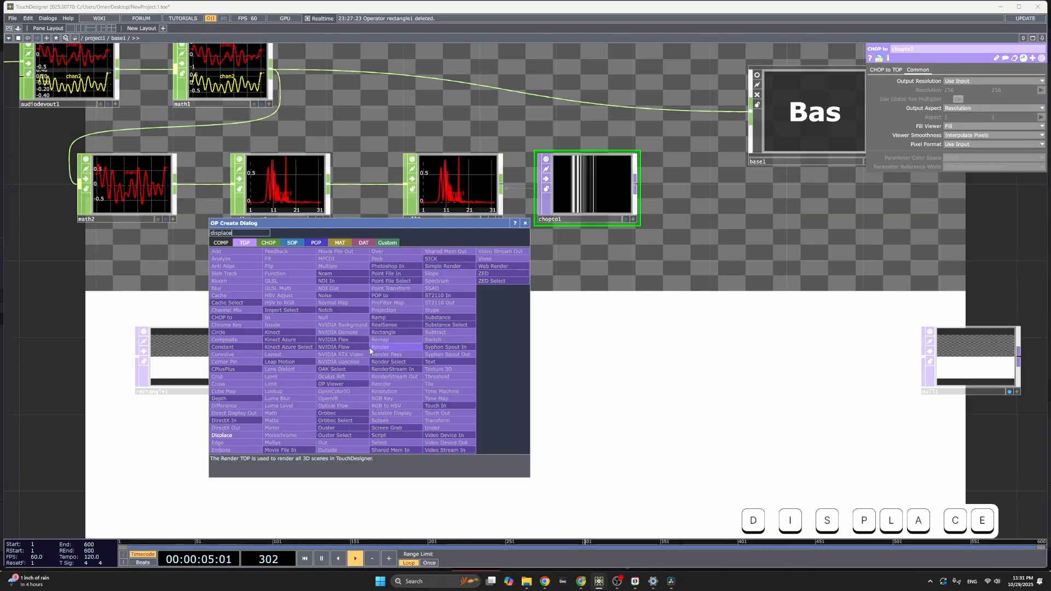
key(Return)
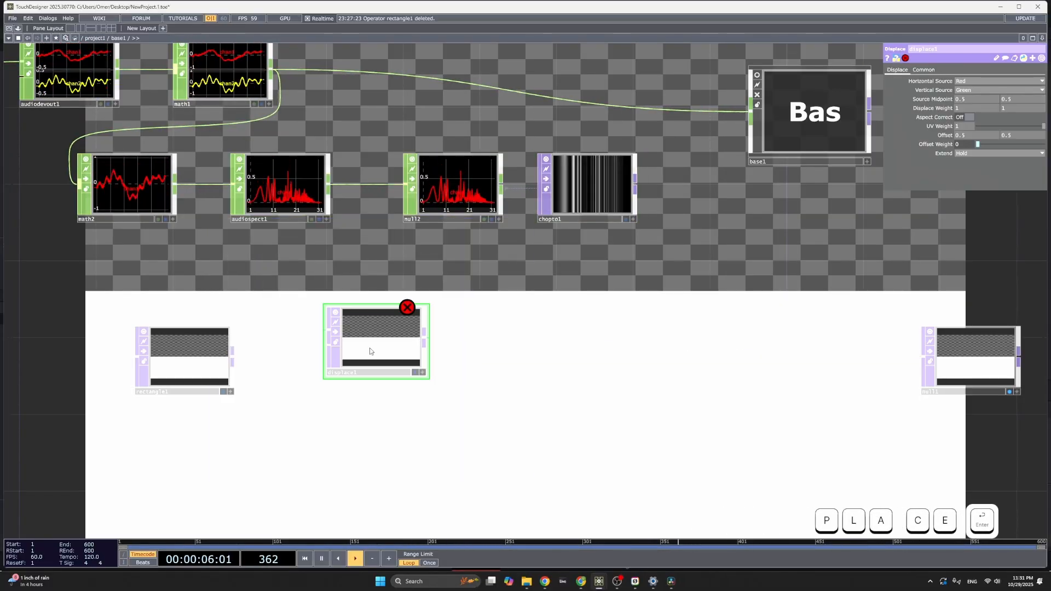
drag(371, 354, 379, 367)
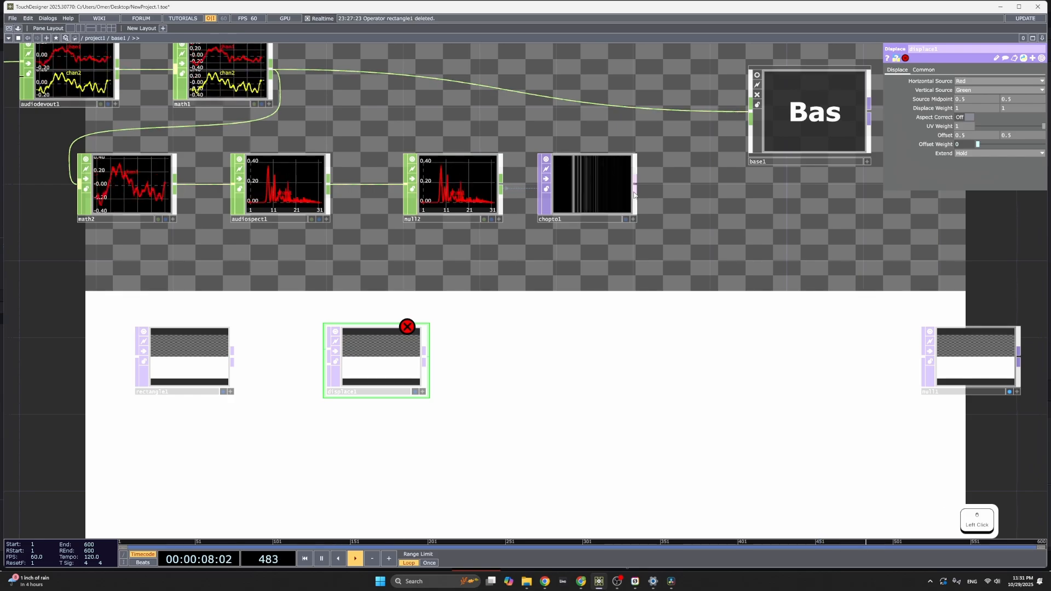
click(322, 371)
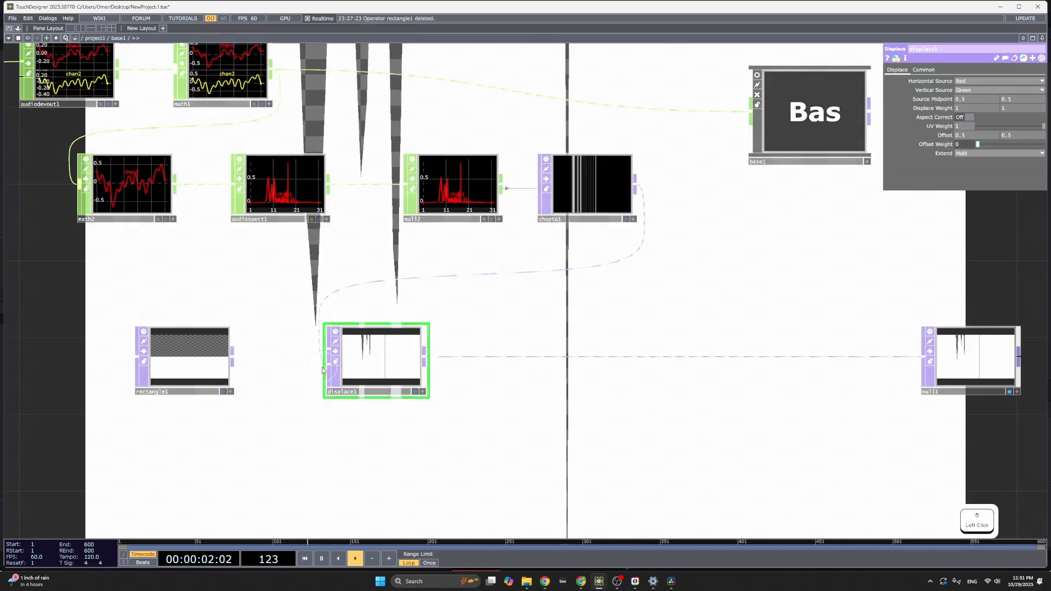
Set the Displace TOP's Displace Weight to 0 horizontally and -0.03 vertically.
scroll(381, 371, up, 2)
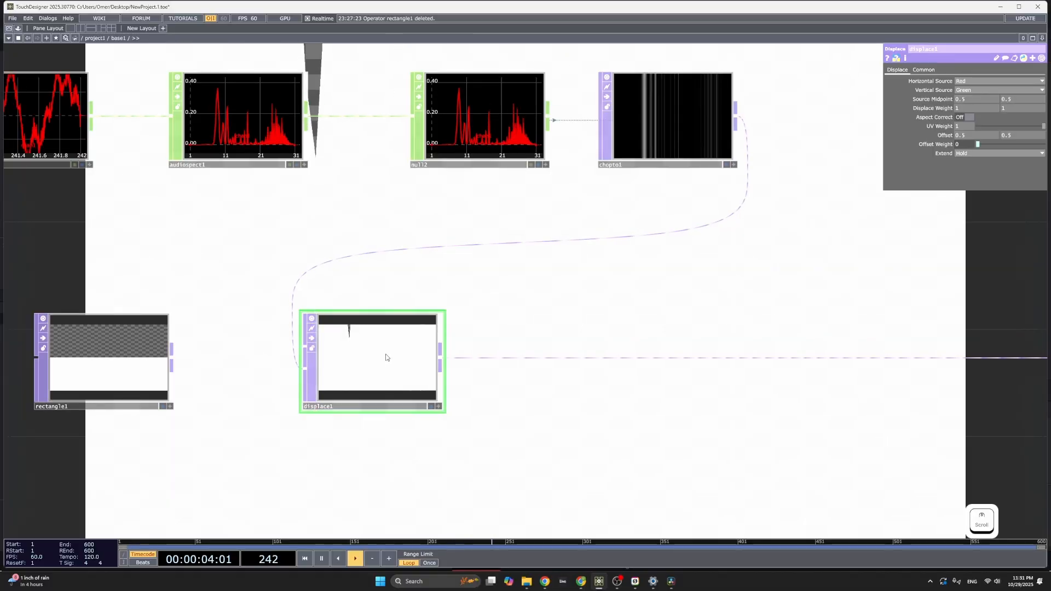
scroll(386, 357, up, 1)
scroll(386, 358, down, 3)
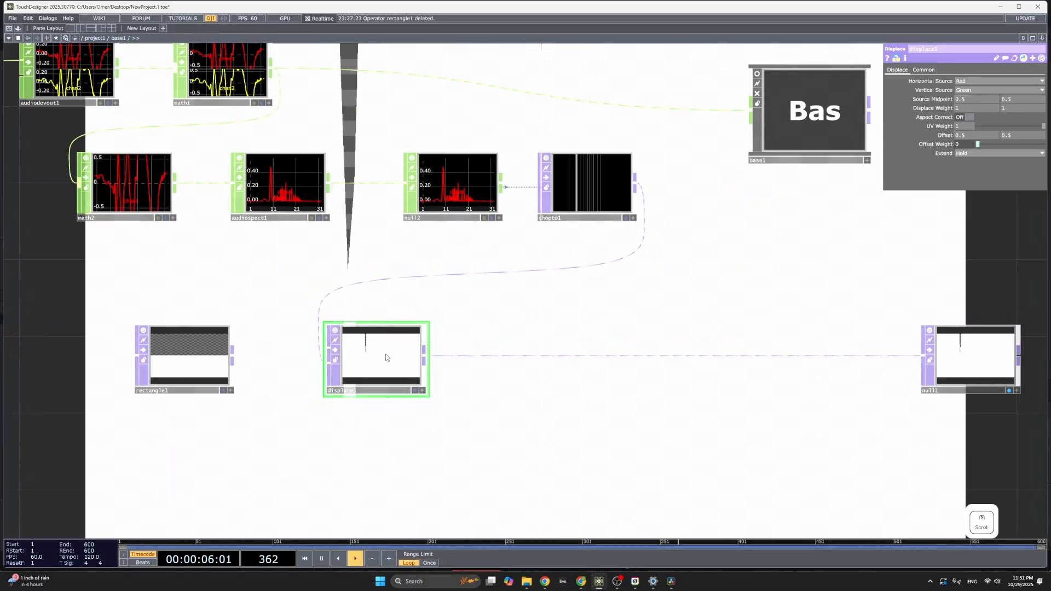
scroll(386, 358, up, 2)
click(385, 354)
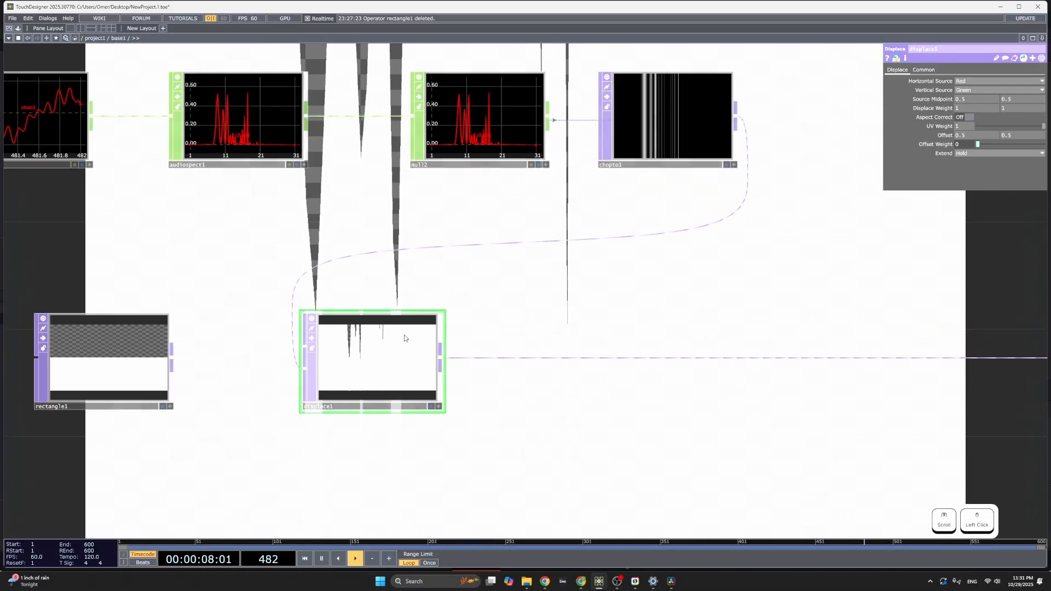
drag(577, 269, 593, 298)
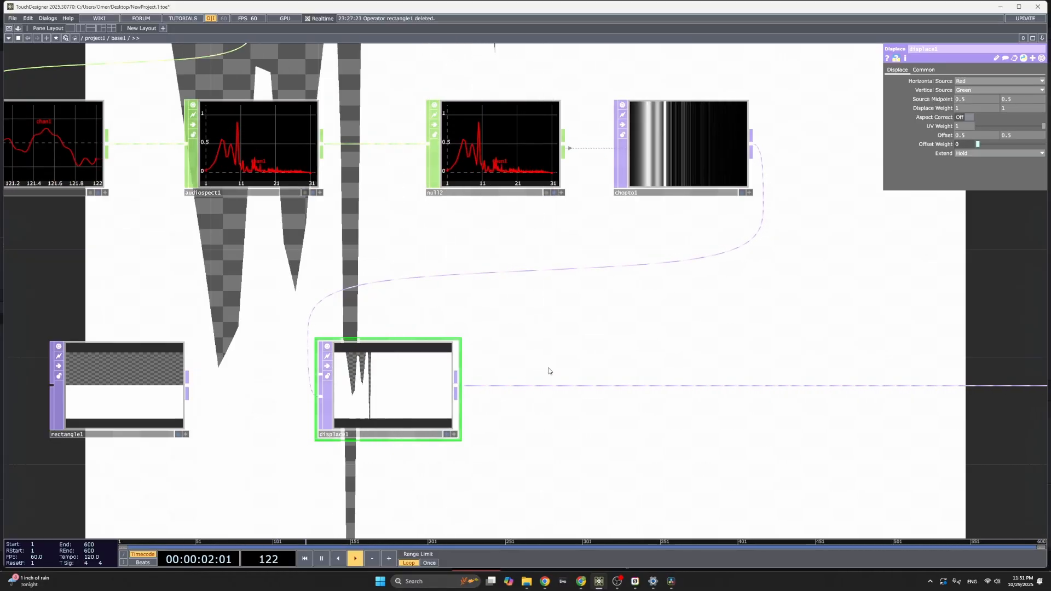
drag(599, 339, 645, 307)
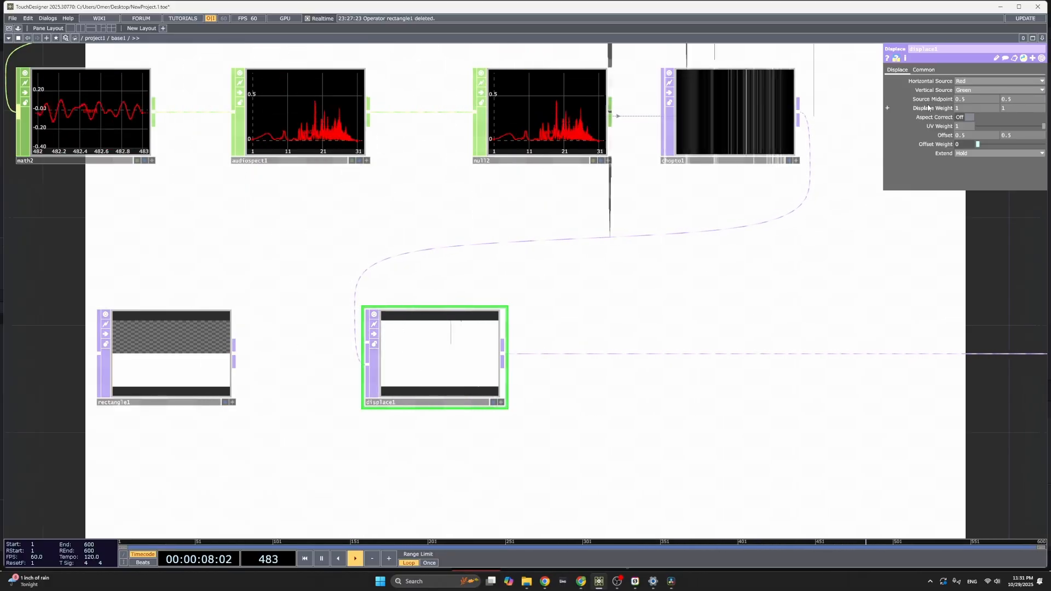
mouse_move(926, 108)
middle_down()
mouse_move(929, 98)
mouse_move(917, 99)
middle_up()
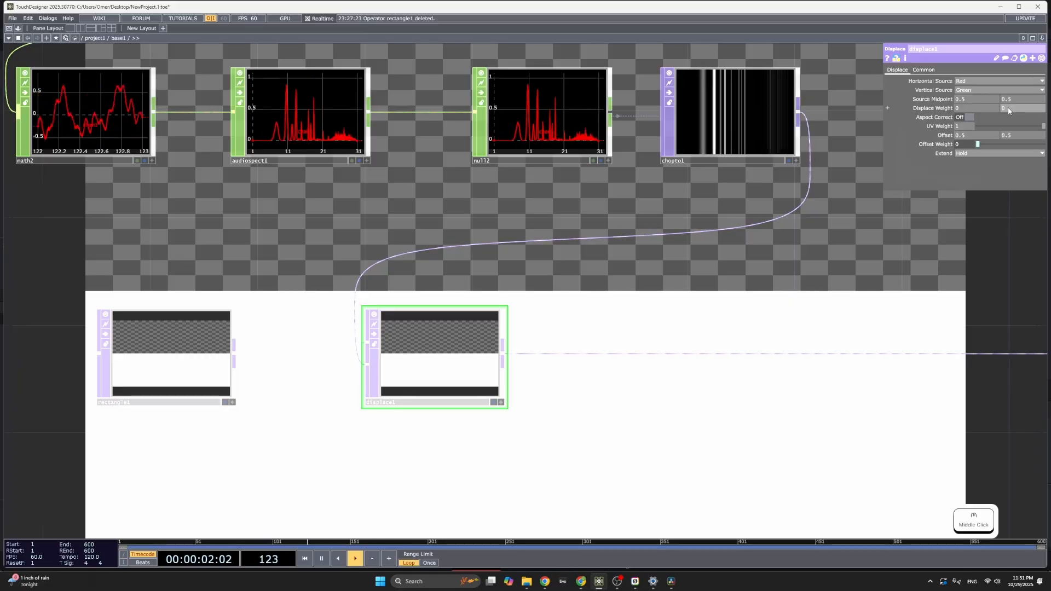
middle_drag(1009, 128, 153, 172)
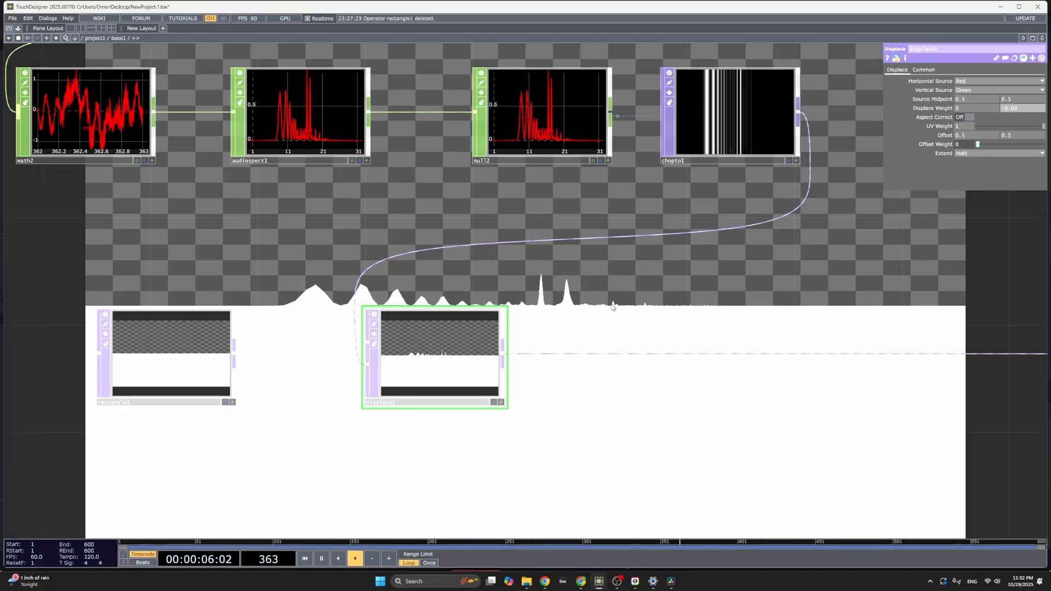
scroll(706, 211, up, 5)
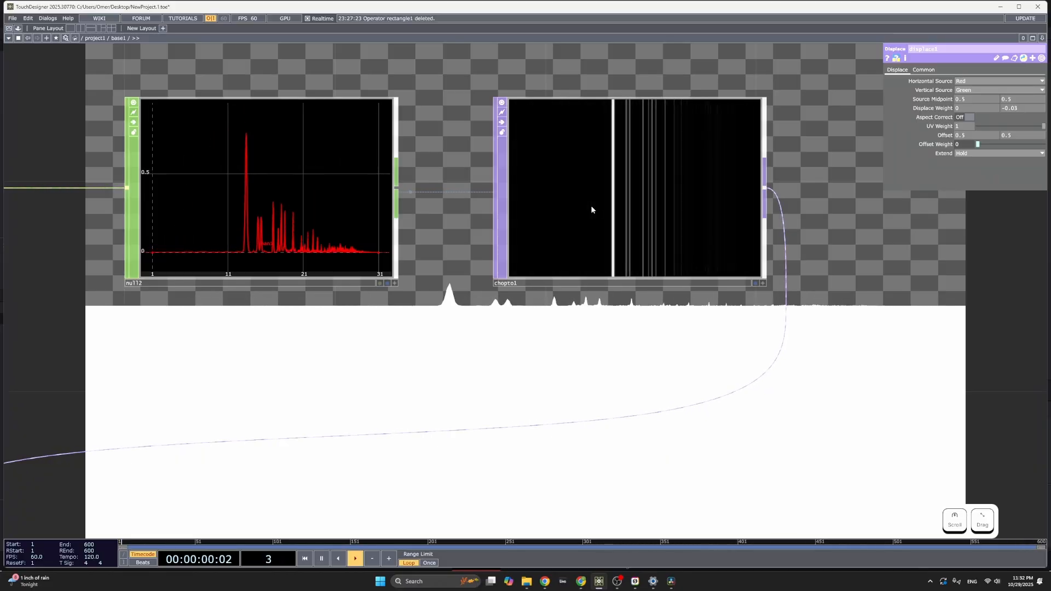
Set the Displace TOP's Source Midpoint to 0.2 on both axes and its vertical Displace Weight to -0.23.
drag(503, 386, 573, 309)
scroll(573, 309, down, 3)
scroll(573, 309, down, 1)
drag(559, 362, 640, 295)
click(375, 430)
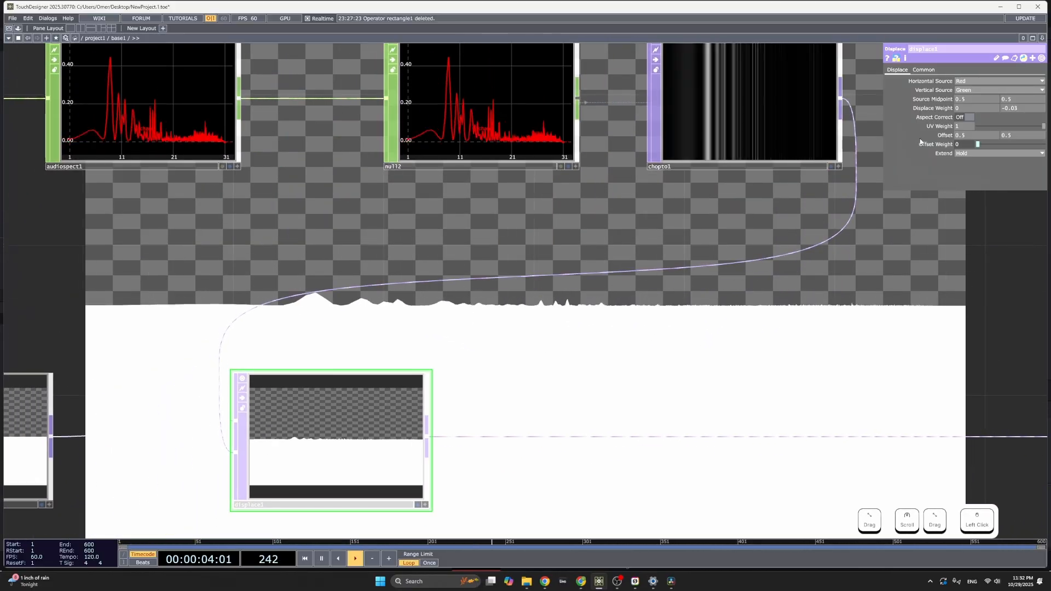
middle_drag(1013, 112, 898, 102)
Move the averaging Math and the Audio Spectrum CHOP close together, leaving free space before the Null CHOP.
drag(622, 346, 718, 380)
drag(383, 284, 629, 321)
scroll(566, 312, down, 4)
drag(561, 324, 537, 378)
scroll(624, 339, down, 4)
drag(412, 278, 255, 277)
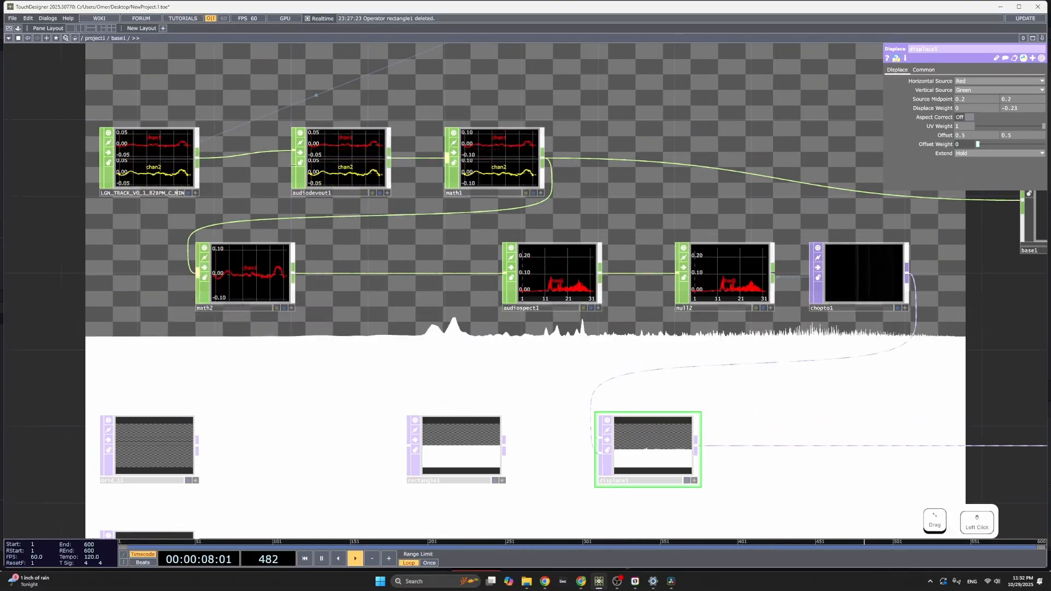
drag(377, 325, 439, 330)
drag(330, 277, 293, 278)
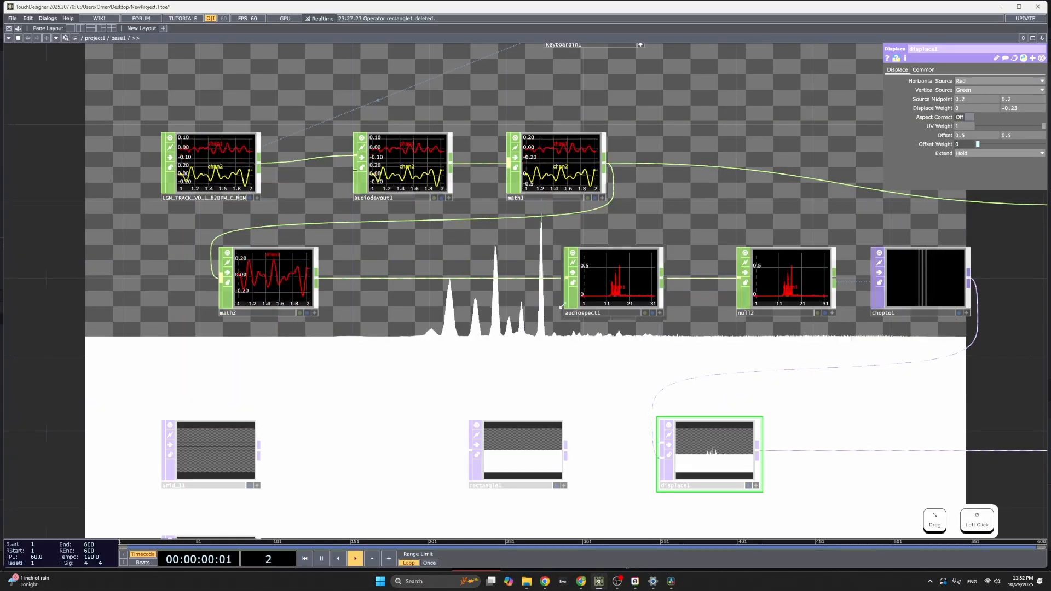
drag(612, 280, 375, 285)
drag(475, 284, 333, 286)
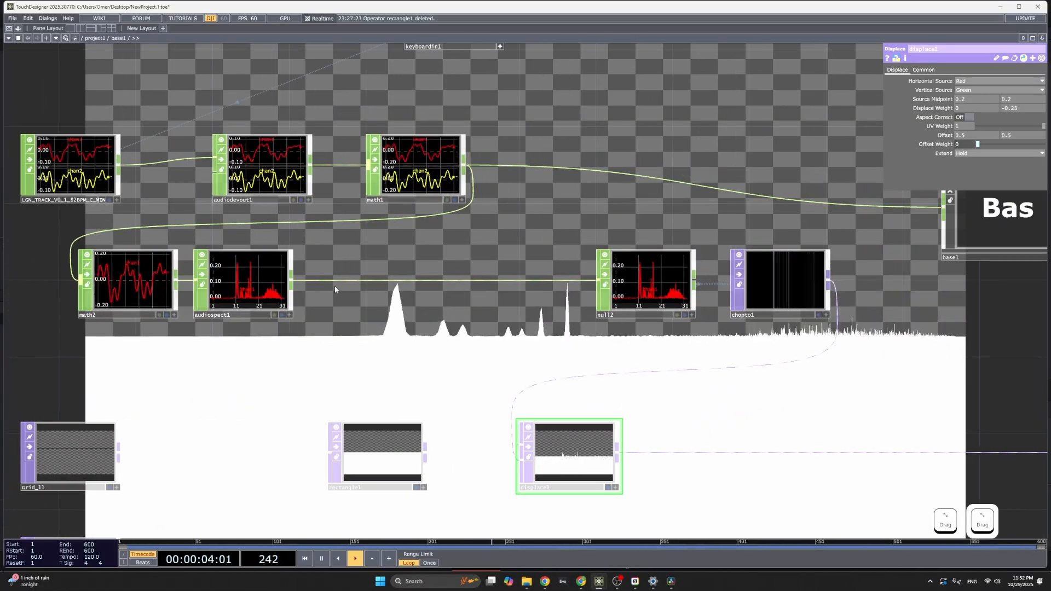
Insert a Resample CHOP between the Audio Spectrum and the Null CHOP.
right_click(340, 280)
click(345, 277)
text(resanoke)
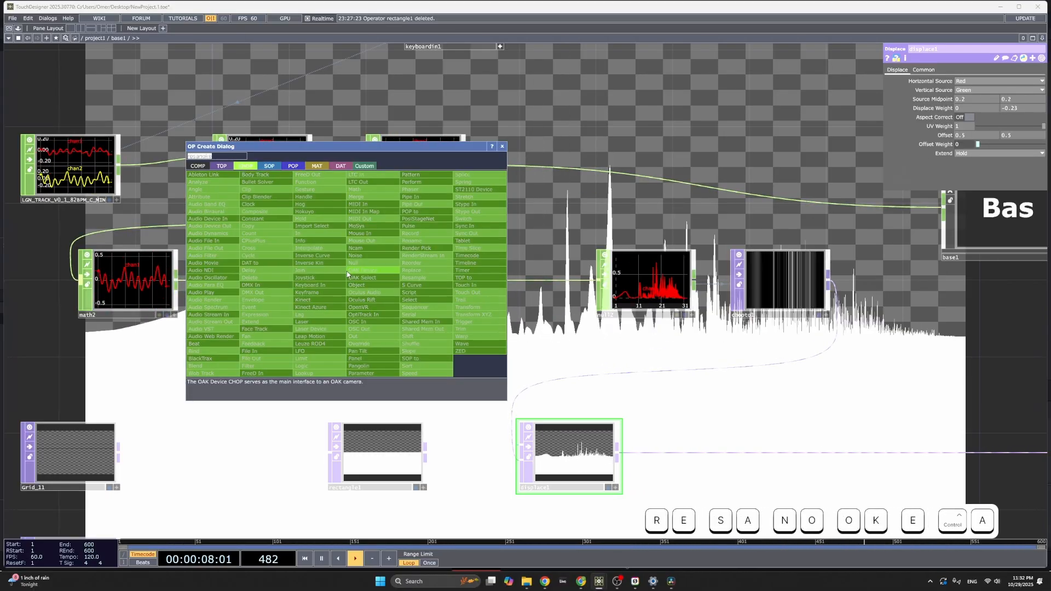
text(ampl)
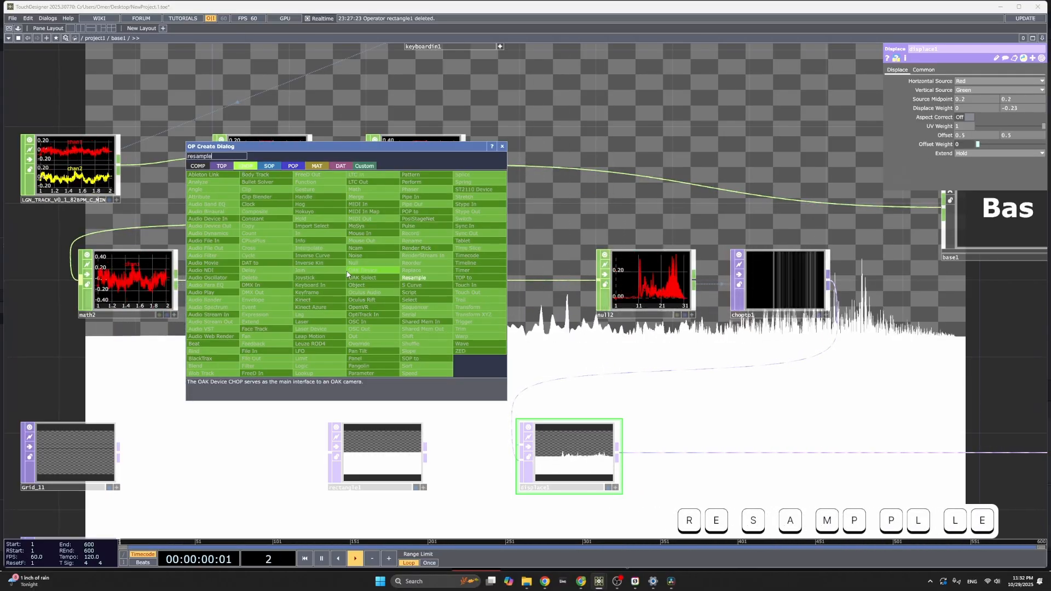
key(Return)
click(356, 282)
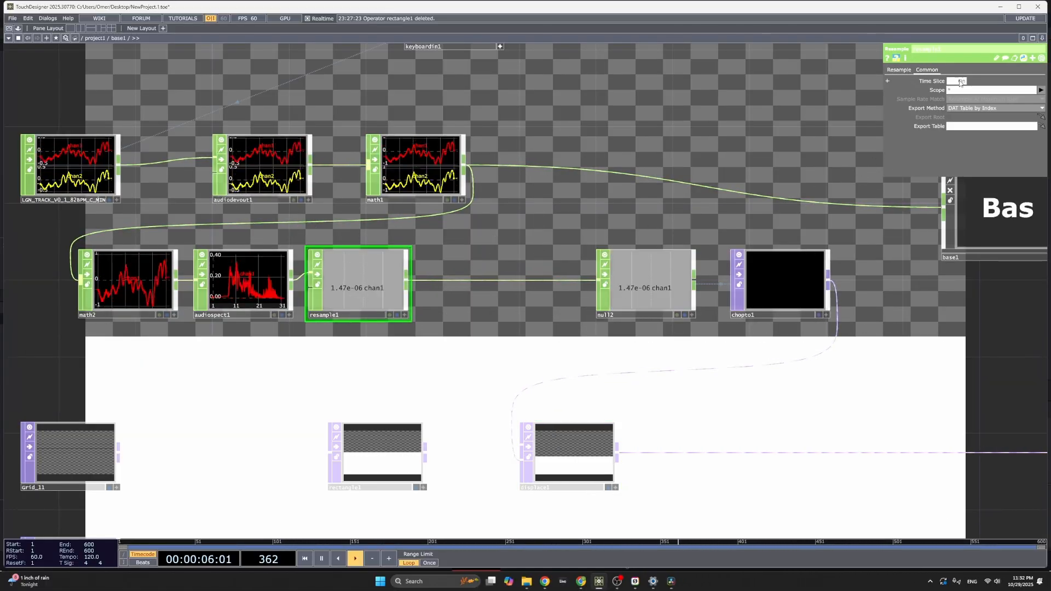
Turn off the Resample CHOP's Time Slice and set its method to New Rate, New Interval with Absolute unit values.
click(903, 71)
click(951, 82)
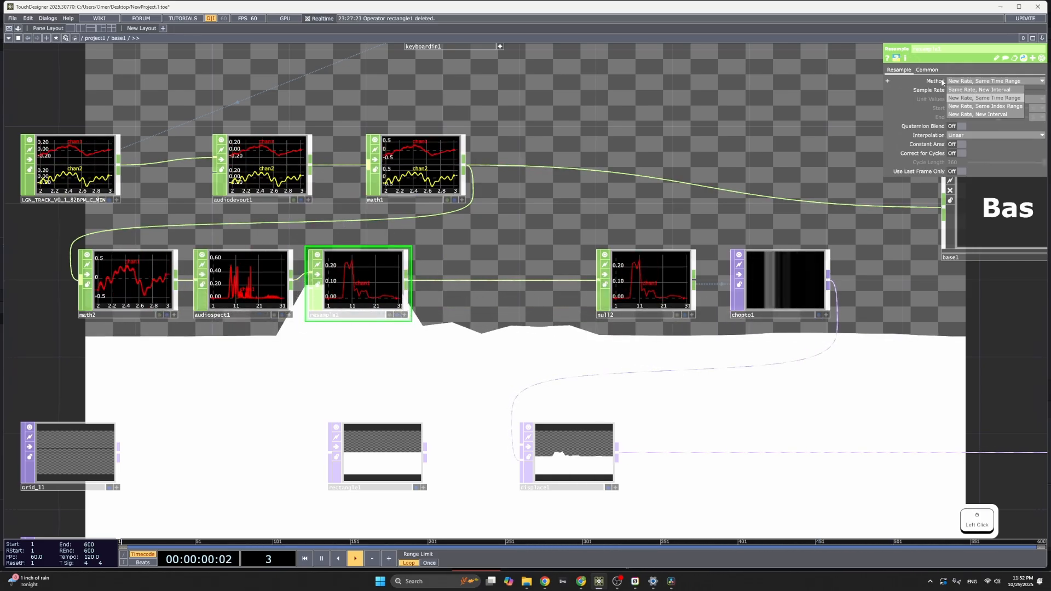
click(974, 115)
click(974, 101)
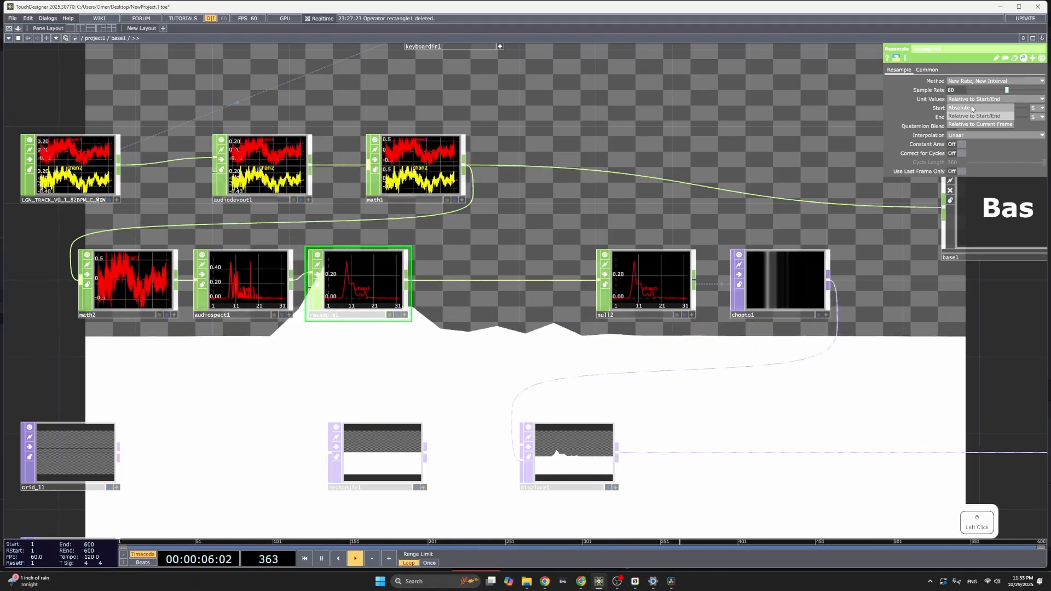
click(973, 109)
Switch the Resample CHOP's Start and End units from seconds to frames.
click(1034, 117)
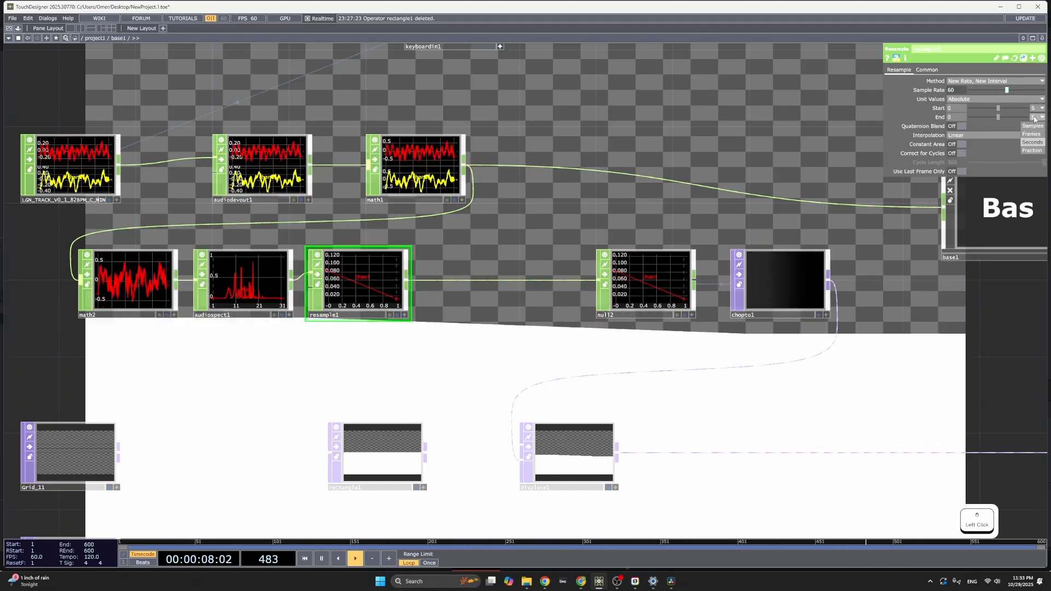
click(1033, 135)
click(1039, 109)
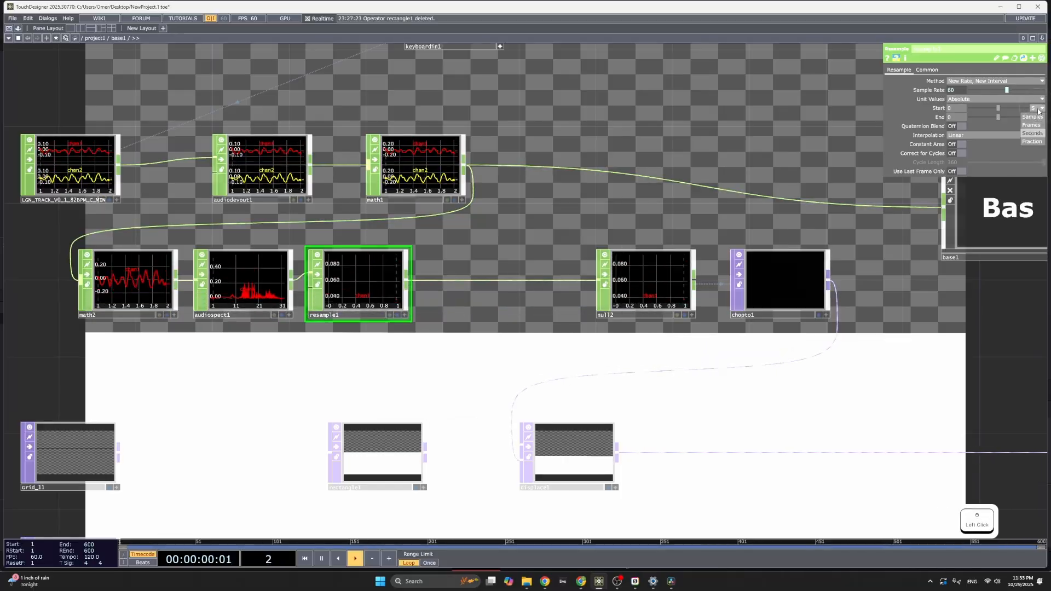
click(1031, 124)
Set the Resample CHOP's End to 200 frames.
scroll(337, 290, up, 2)
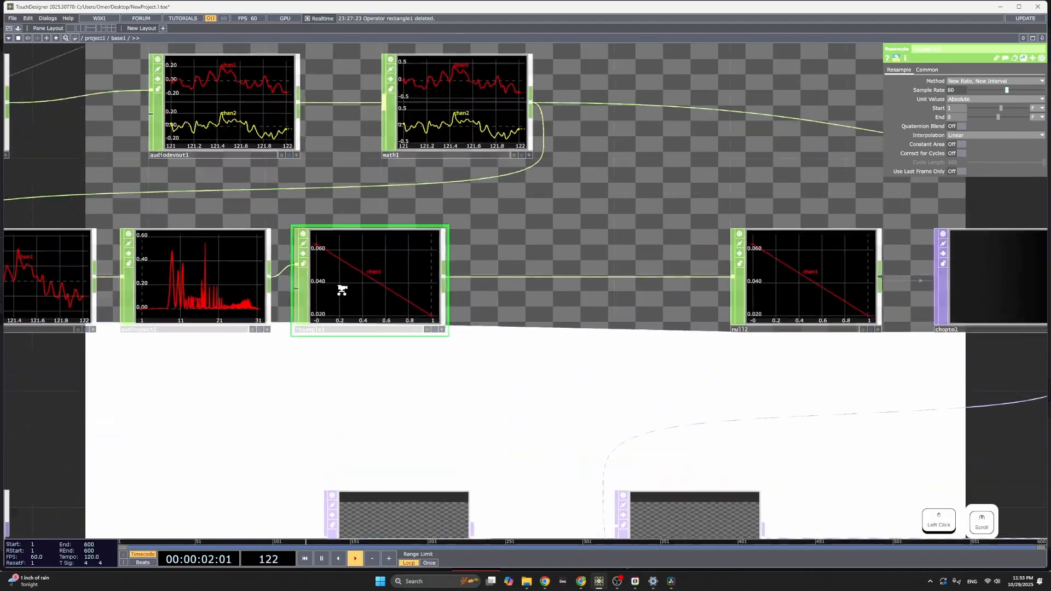
scroll(341, 289, up, 2)
scroll(341, 289, down, 3)
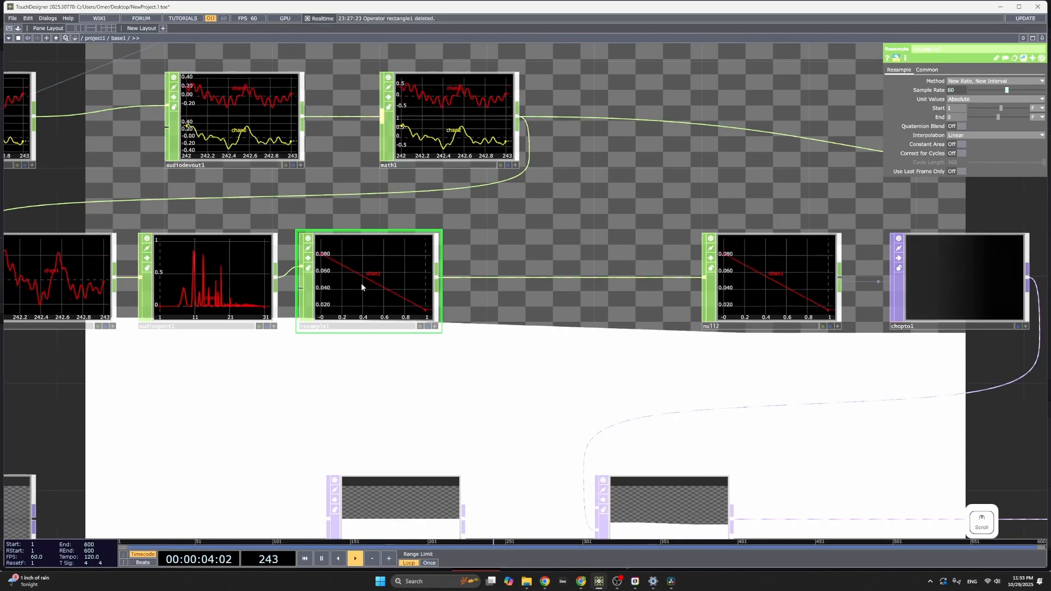
scroll(411, 285, up, 3)
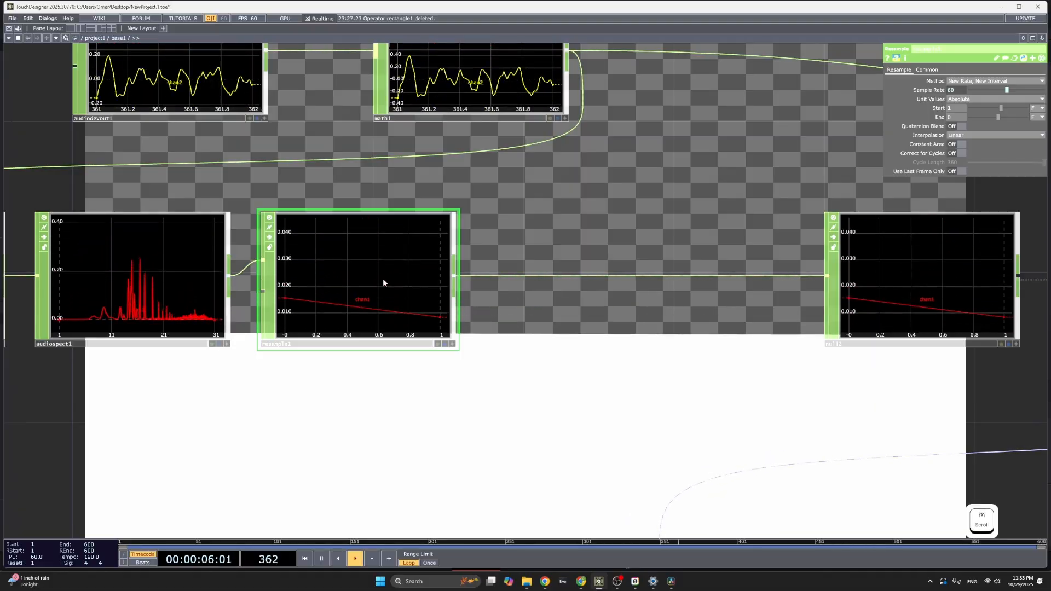
click(954, 117)
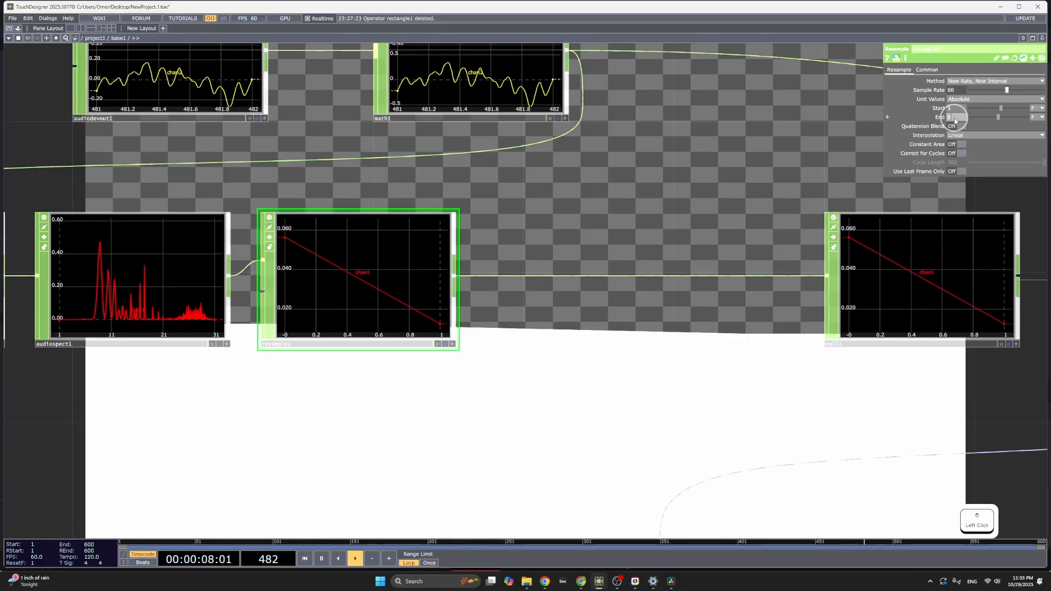
key(ctrl+a)
text(20)
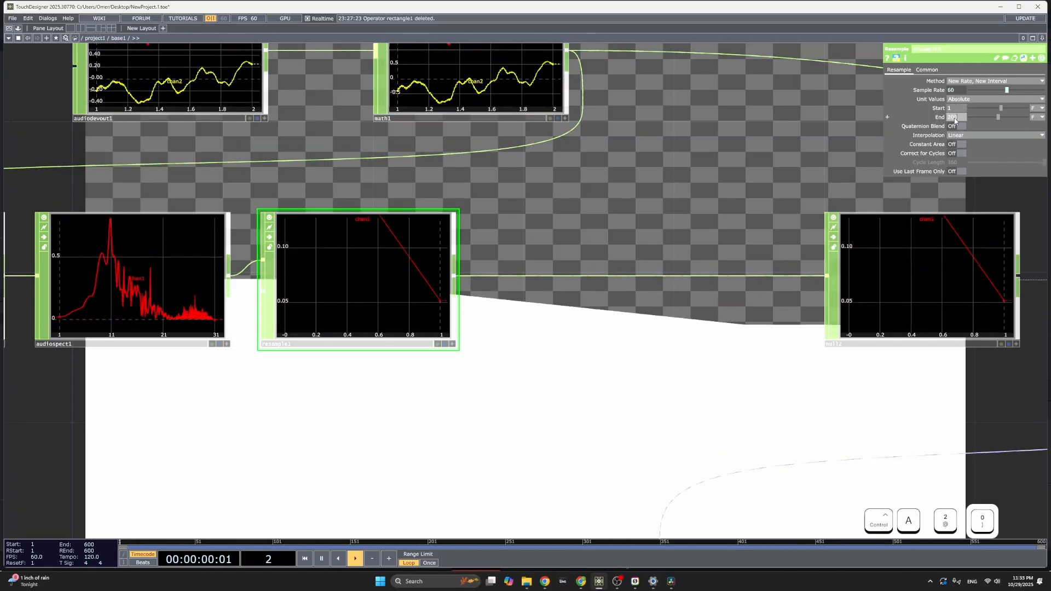
text(0)
key(Return)
Compare the sample information of the Audio Spectrum CHOP with that of the Resample CHOP.
drag(478, 371, 593, 382)
middle_click(264, 294)
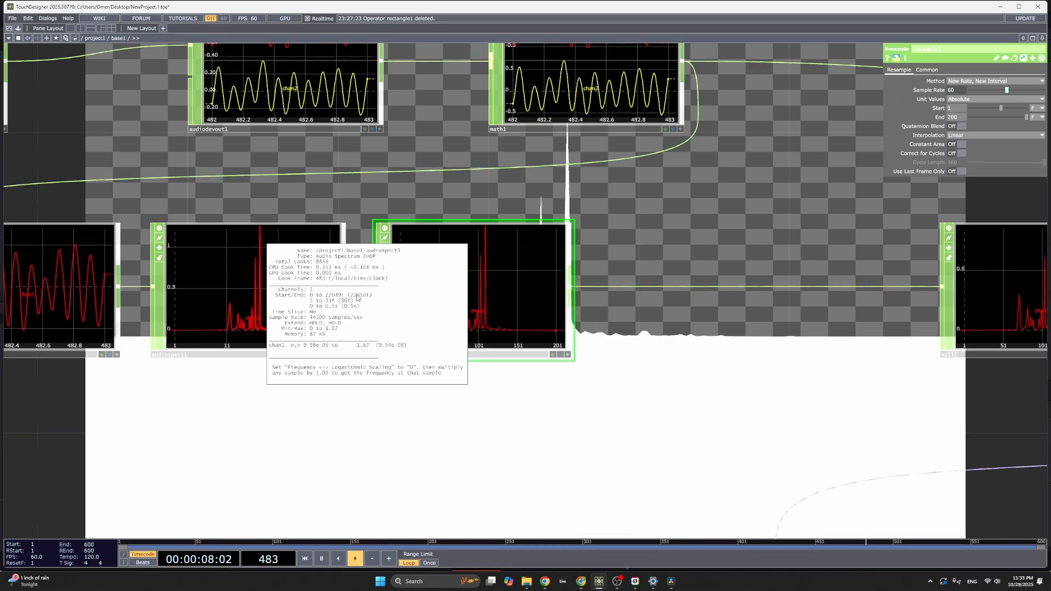
click(465, 292)
middle_click(472, 291)
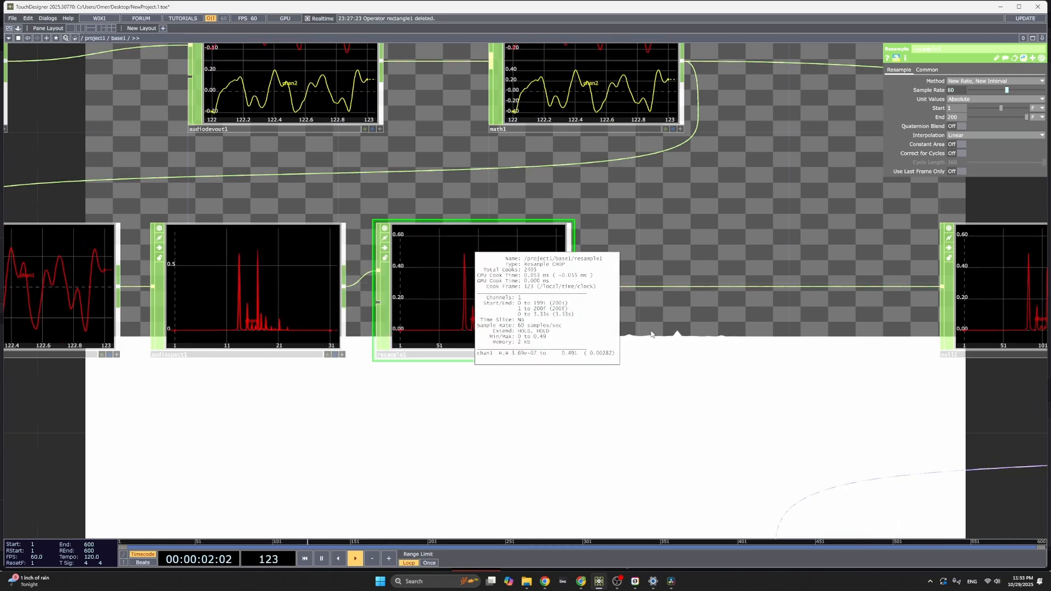
Insert a Filter CHOP between the Resample and the Null CHOP.
drag(651, 333, 388, 309)
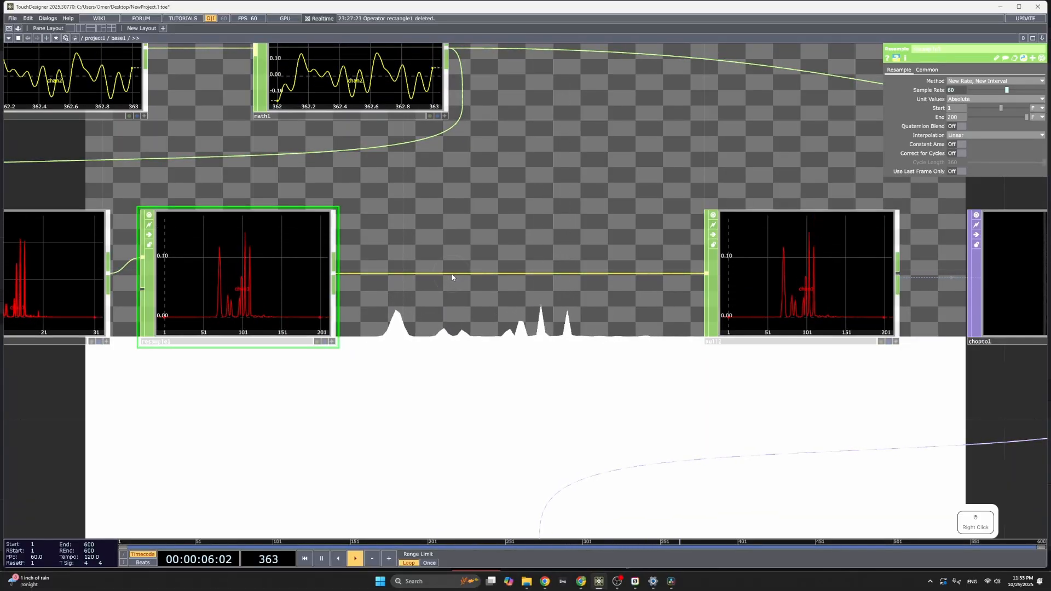
click(464, 266)
text(filter)
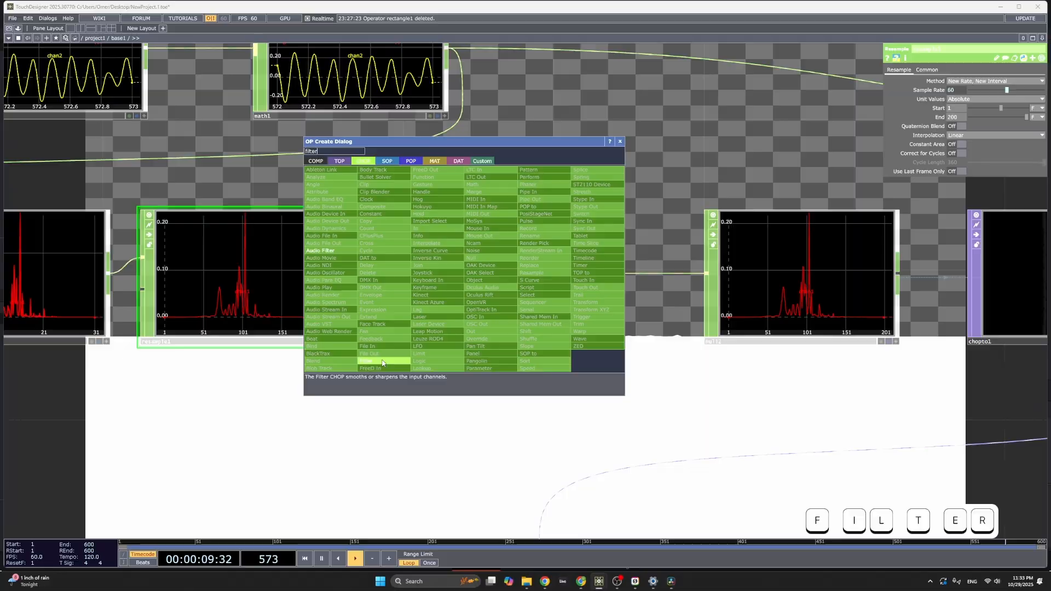
click(382, 362)
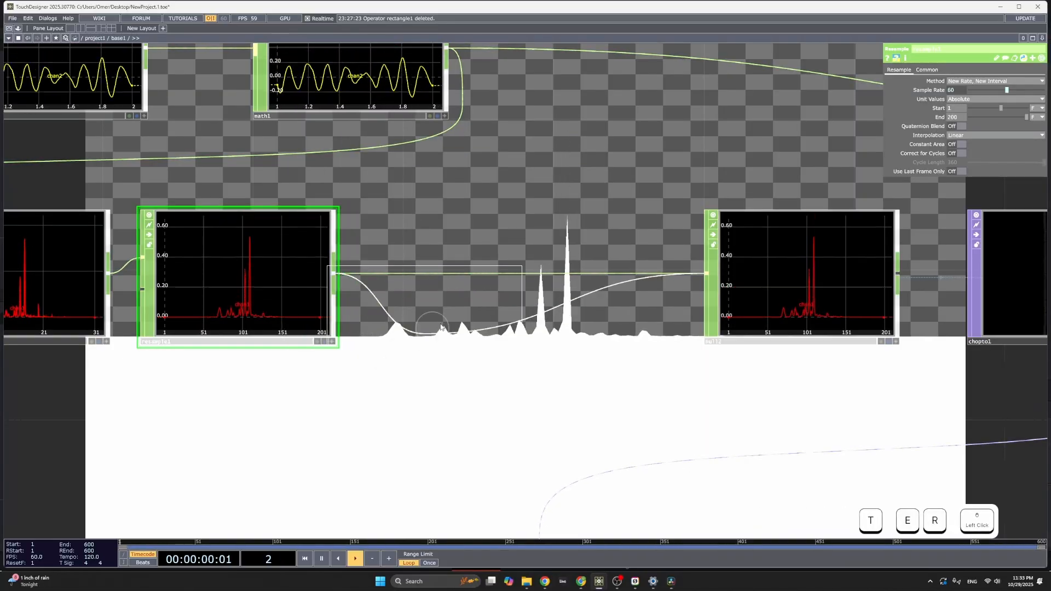
click(498, 279)
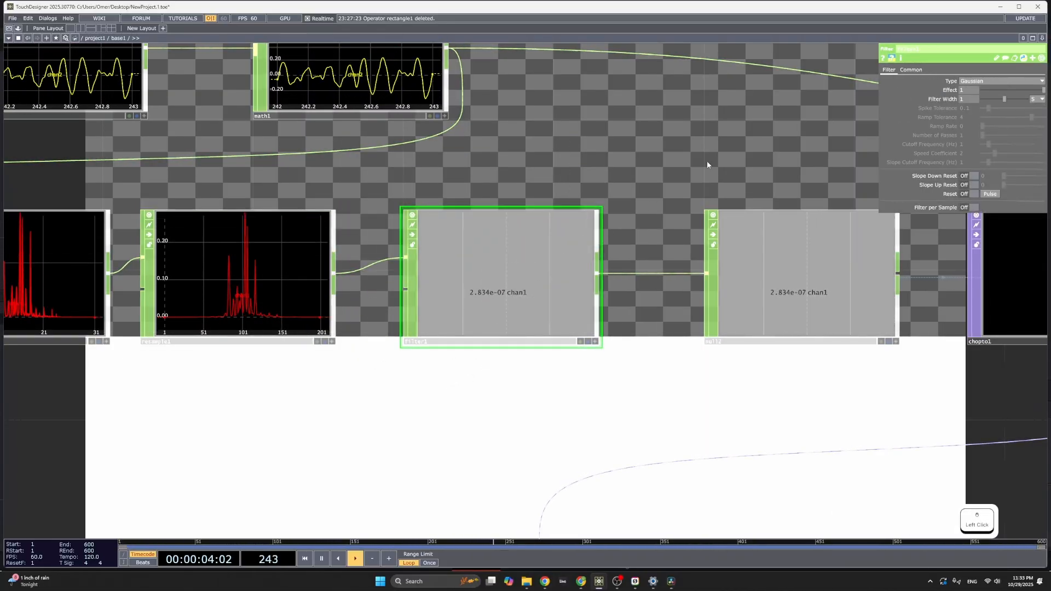
Turn off the Filter CHOP's Time Slice and set its Filter Width to 0.2.
click(911, 70)
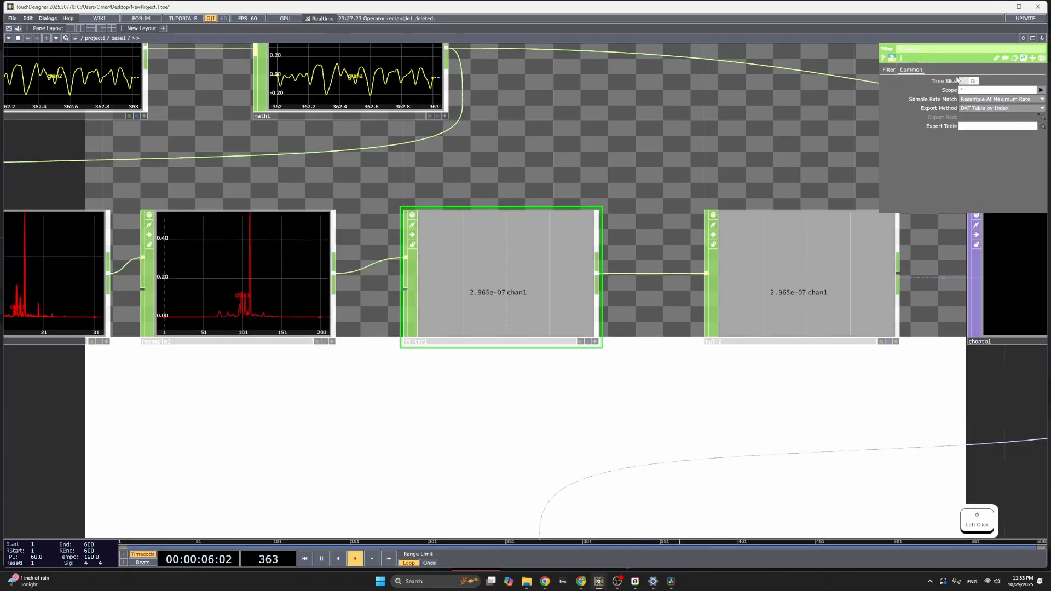
click(887, 70)
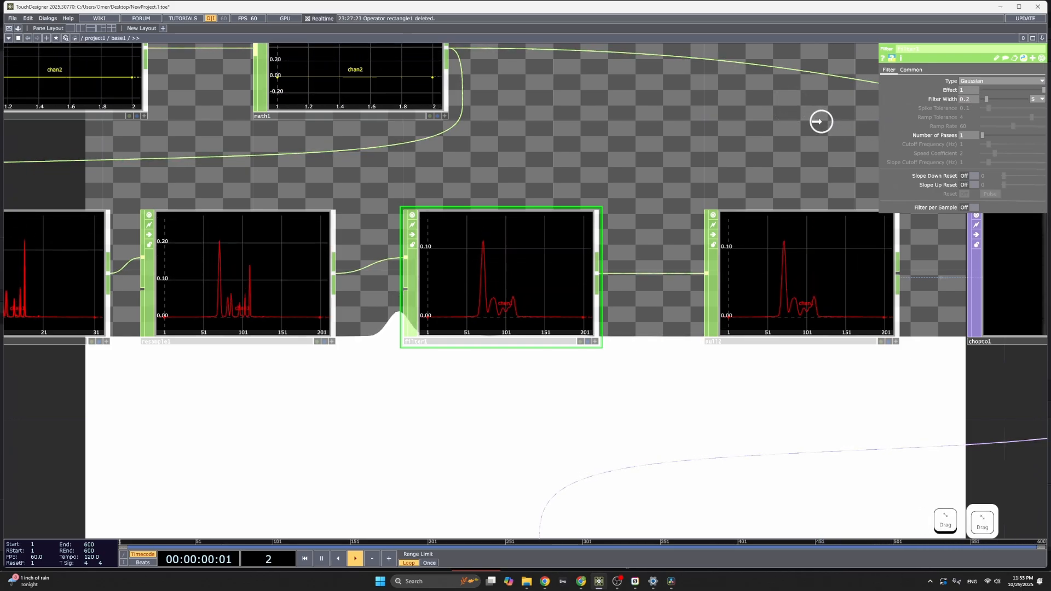
scroll(485, 197, down, 4)
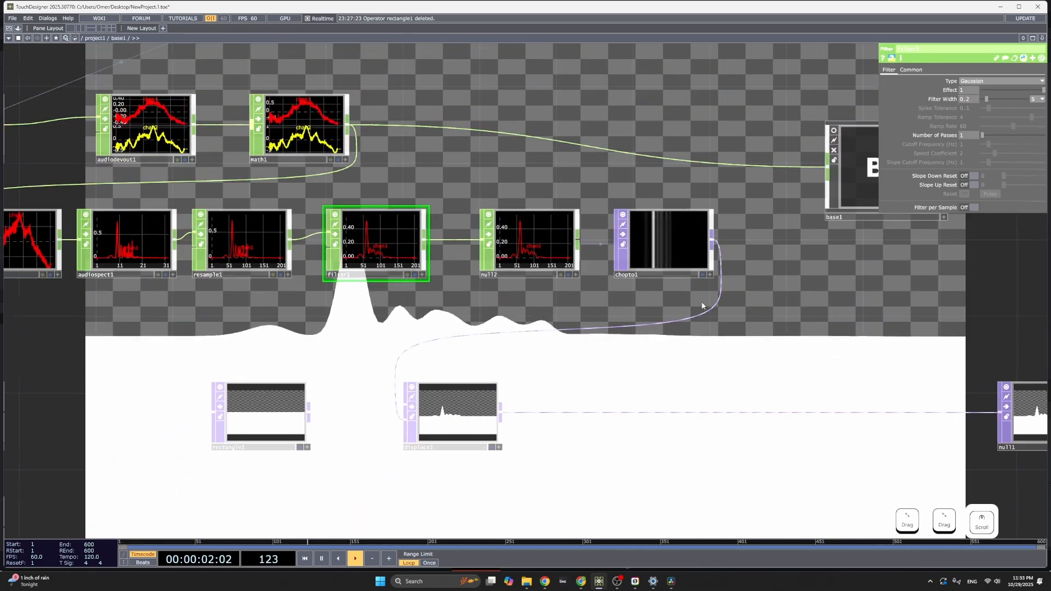
Raise the Resample CHOP's End to 500 frames for a more detailed spectrum.
drag(702, 306, 488, 373)
drag(306, 375, 485, 383)
drag(256, 373, 499, 366)
click(416, 333)
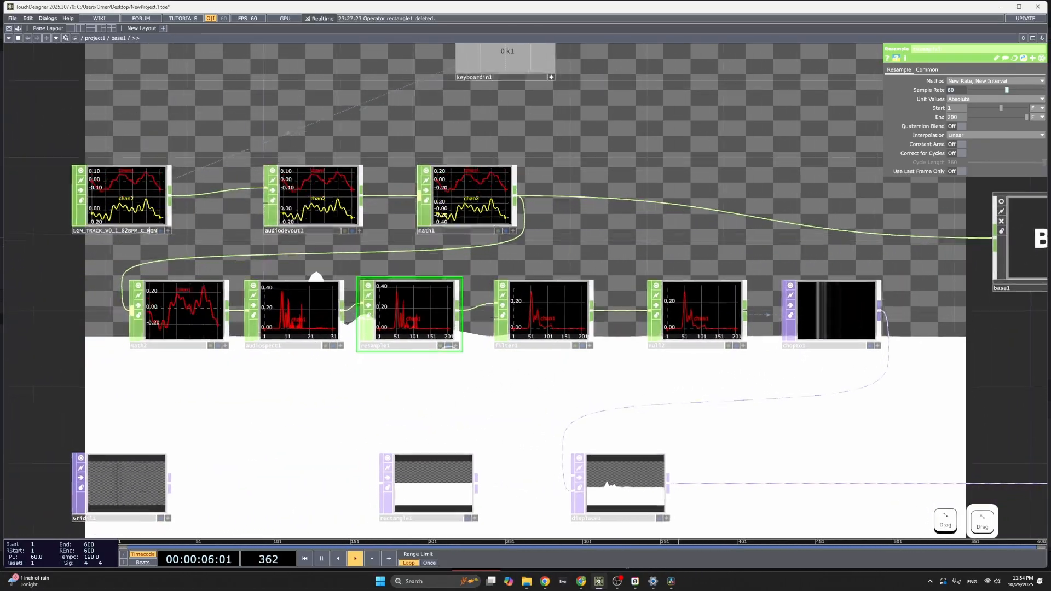
drag(423, 415, 431, 281)
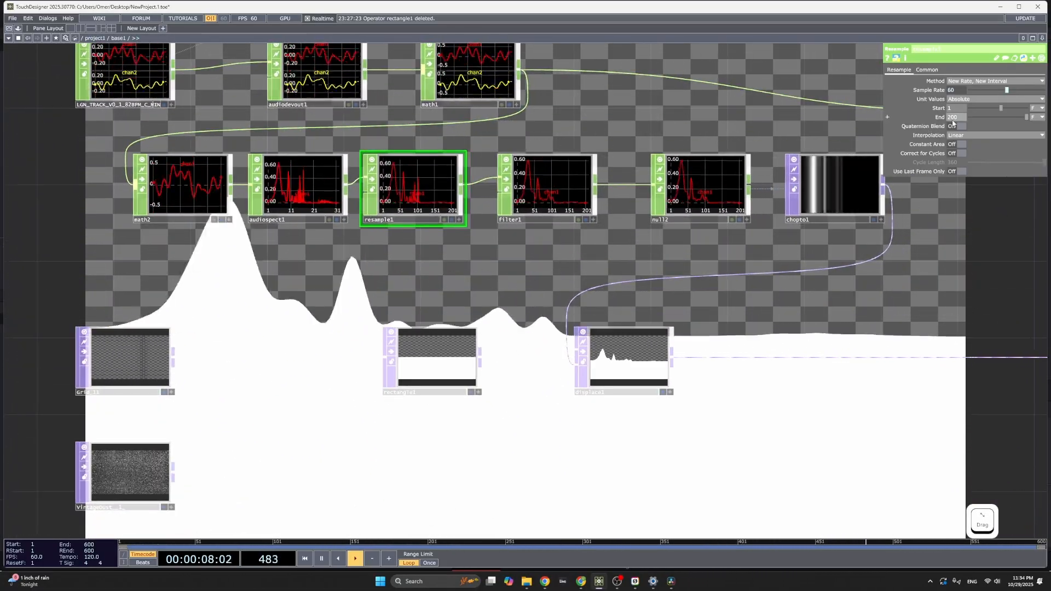
middle_drag(953, 118, 1048, 90)
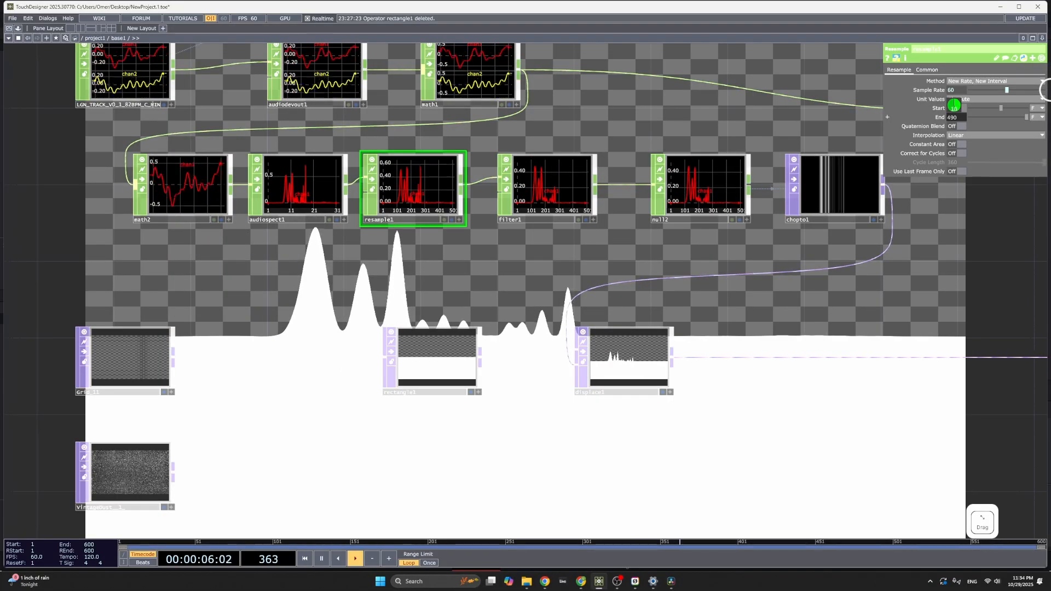
middle_drag(1049, 90, 1050, 90)
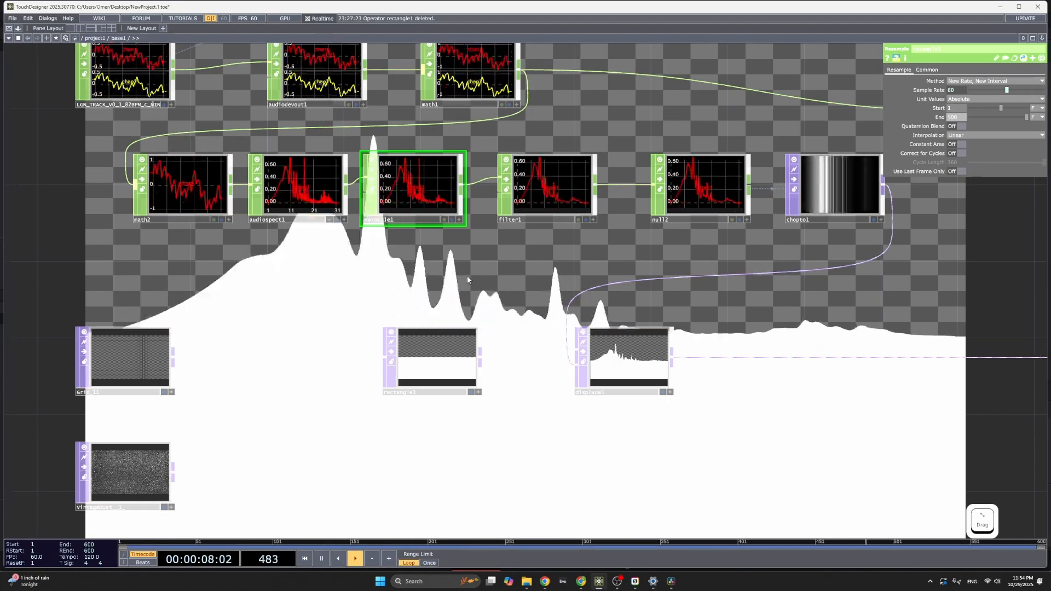
Insert a Composite TOP between the Displace TOP and the Null TOP.
drag(544, 275, 356, 334)
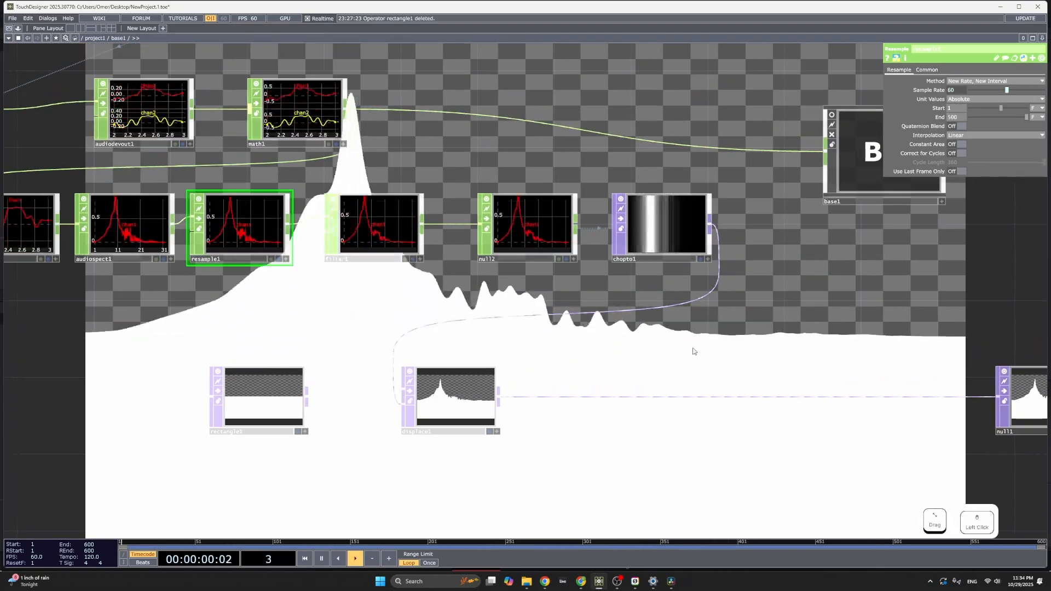
drag(649, 346, 414, 329)
drag(522, 300, 623, 290)
drag(458, 398, 521, 361)
drag(459, 377, 523, 368)
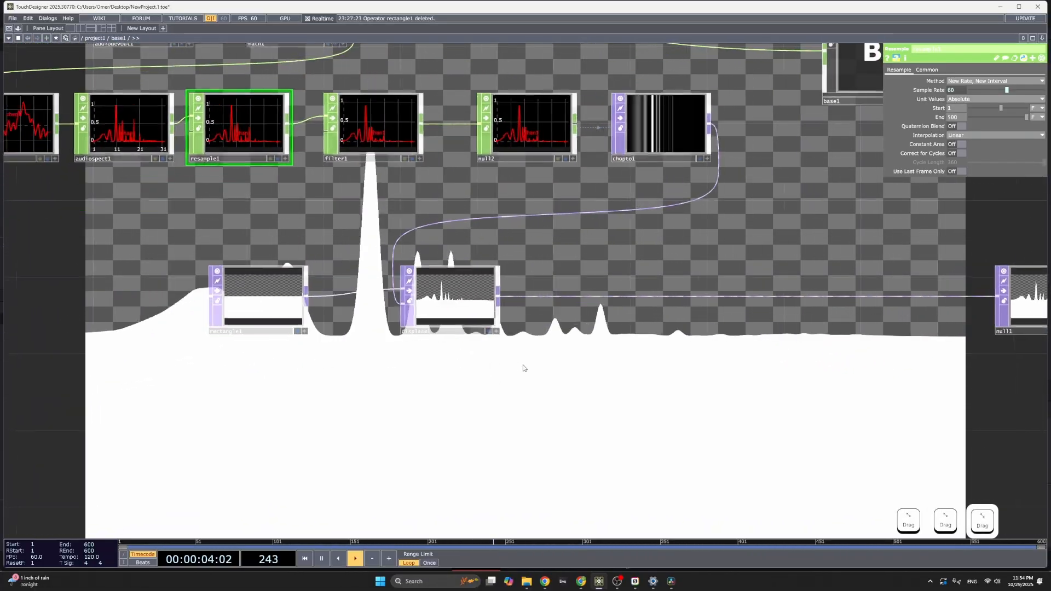
scroll(524, 367, down, 2)
drag(262, 356, 303, 348)
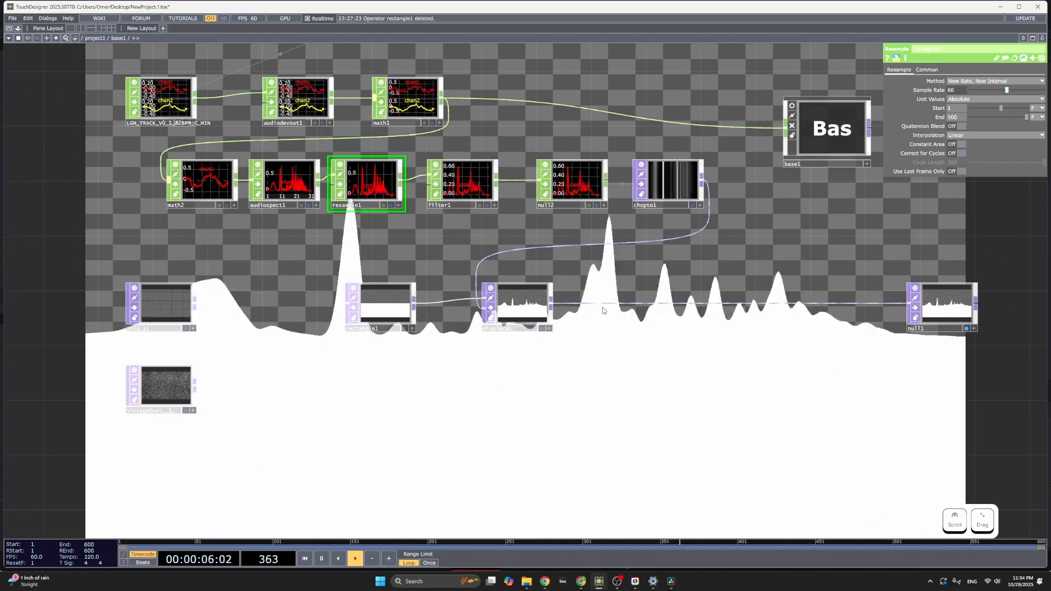
right_click(617, 299)
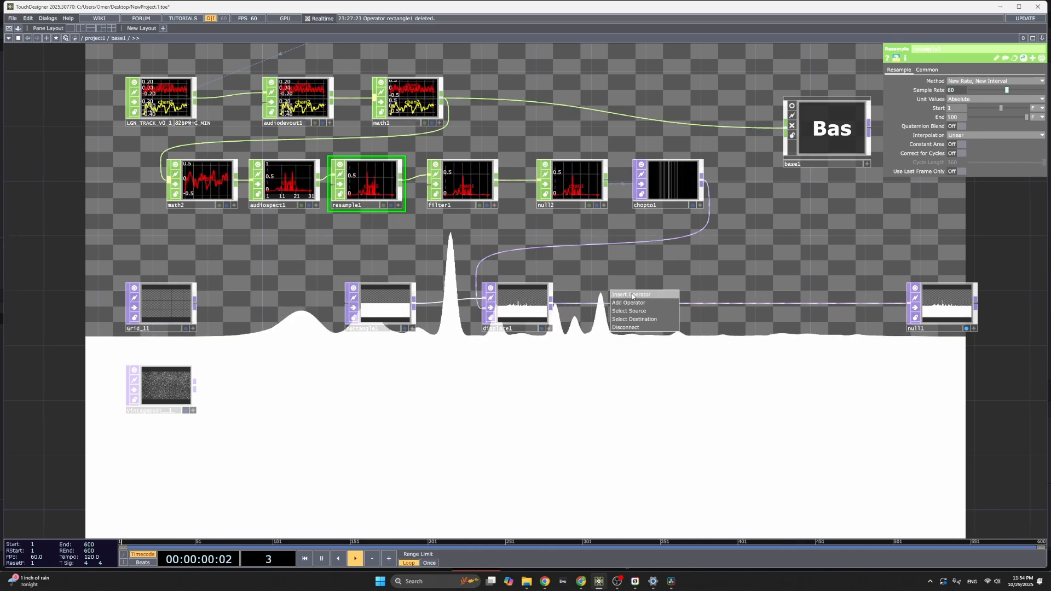
click(632, 295)
text(comp)
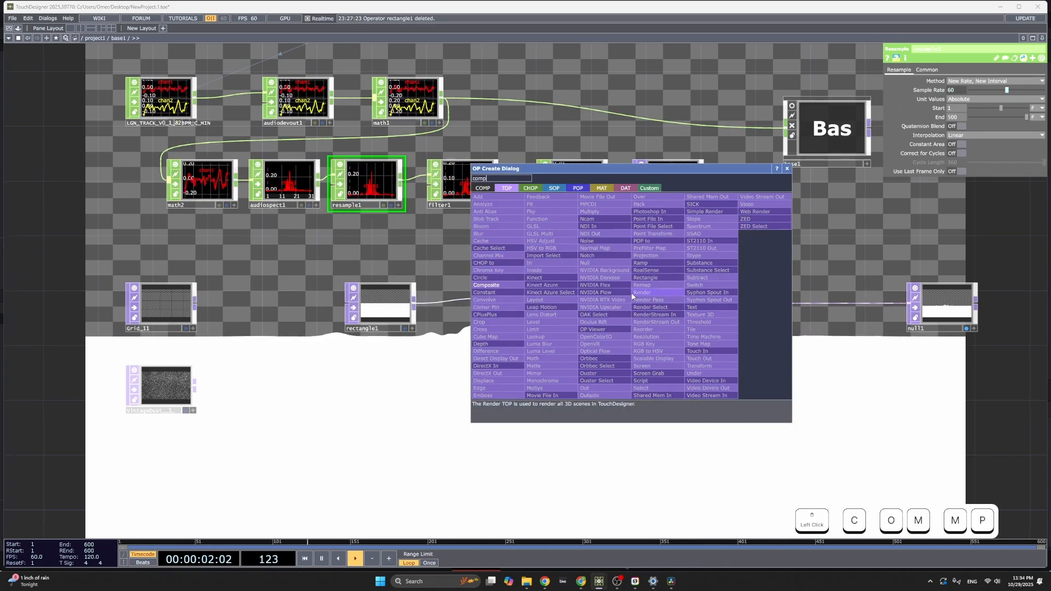
click(508, 287)
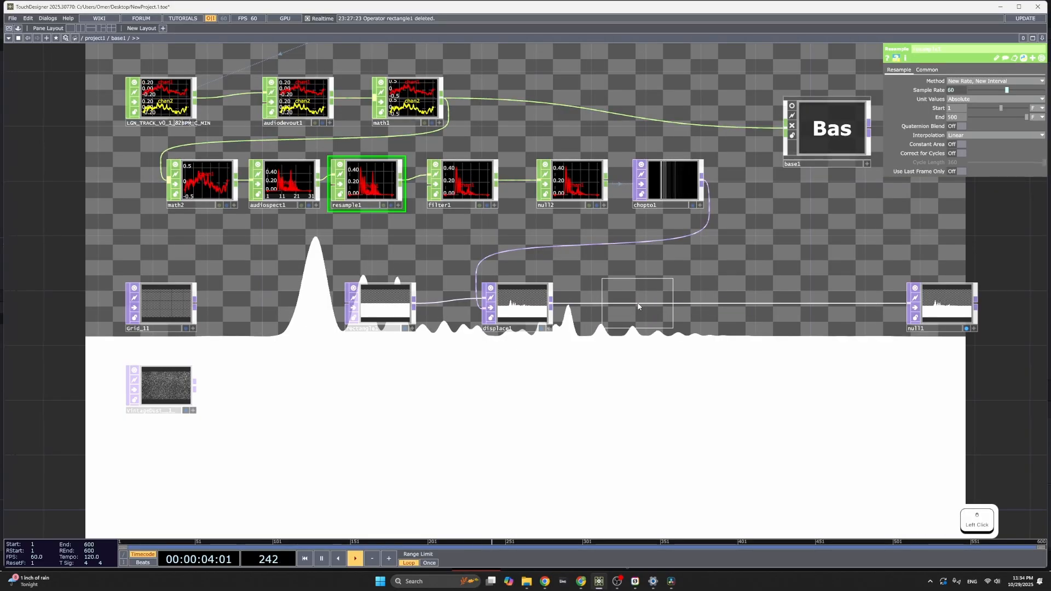
click(638, 307)
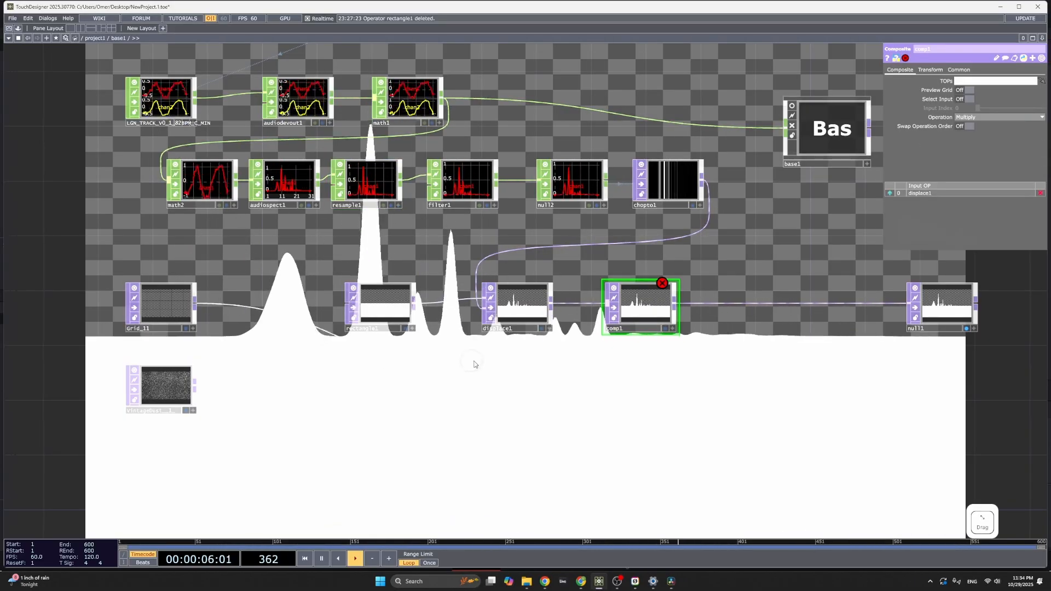
Connect the grid image as the Composite TOP's second input and set its Operation to Burn Linear.
click(602, 317)
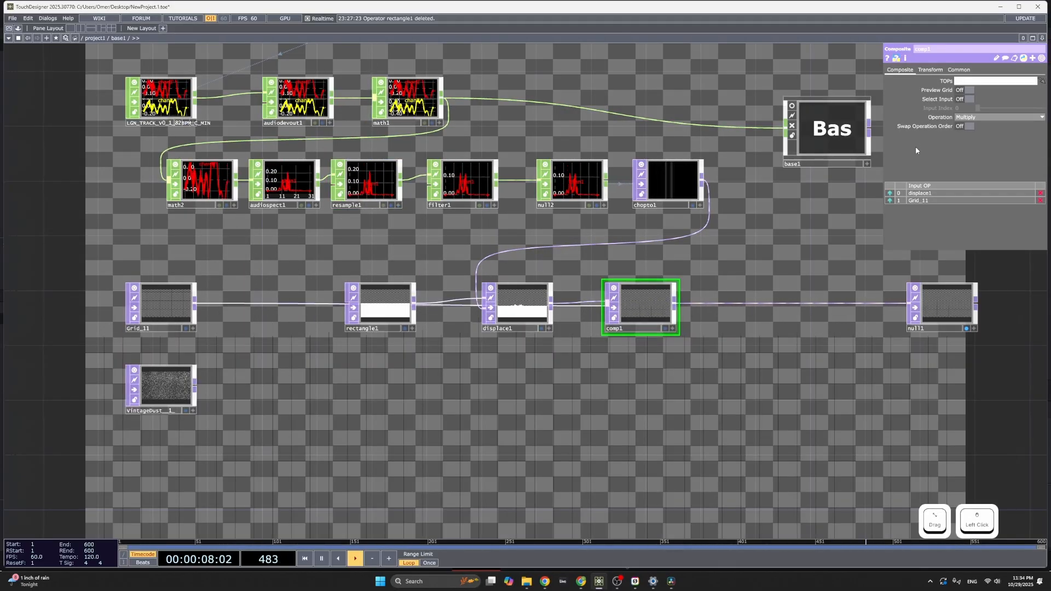
click(977, 118)
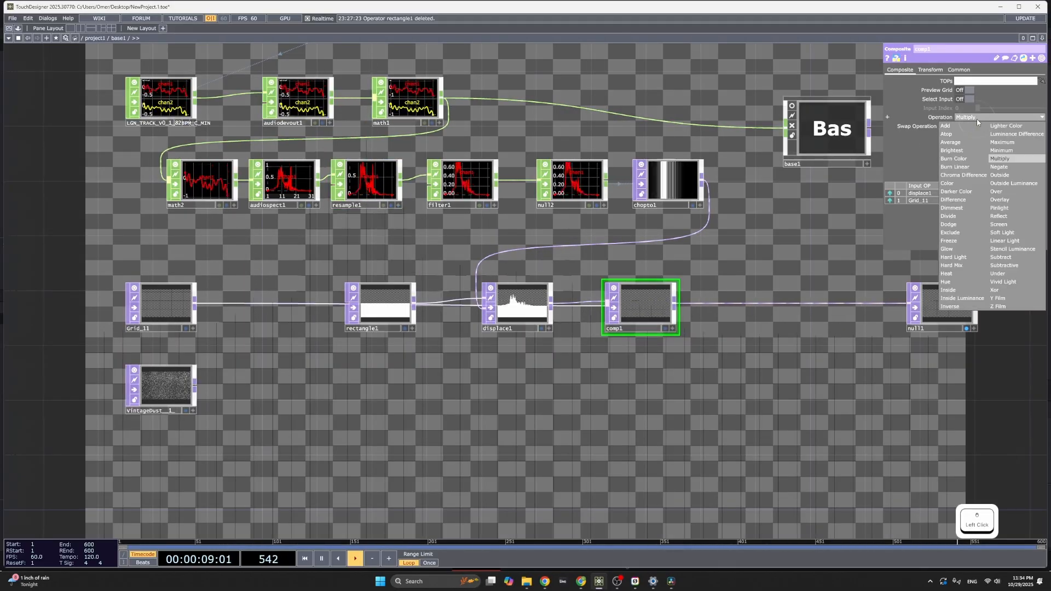
click(956, 173)
Move the Composite TOP closer to the Null TOP to free space after the Displace TOP.
drag(749, 245, 541, 225)
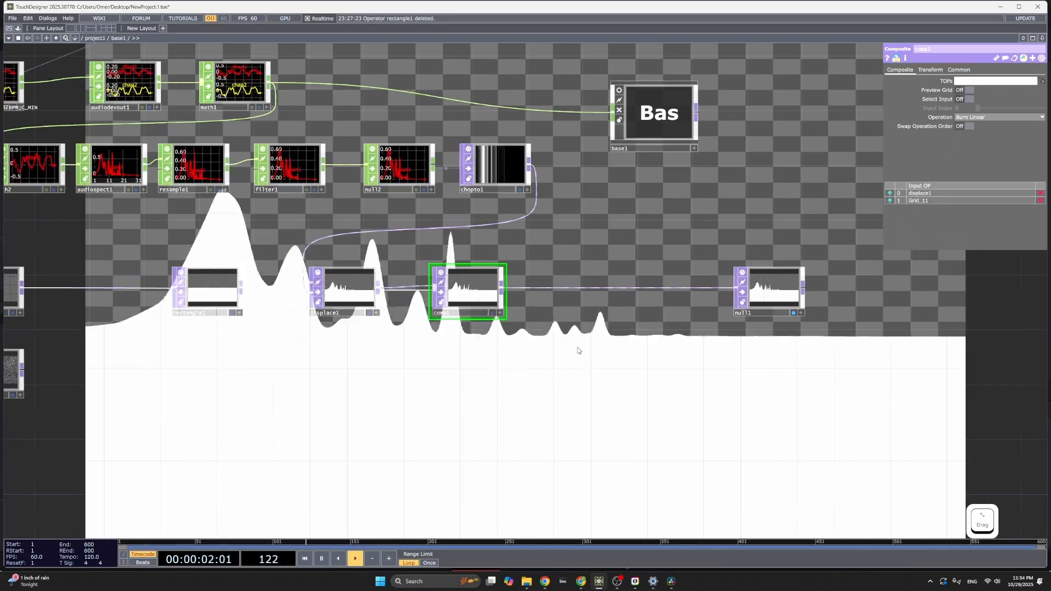
drag(465, 297, 590, 292)
drag(449, 331, 468, 322)
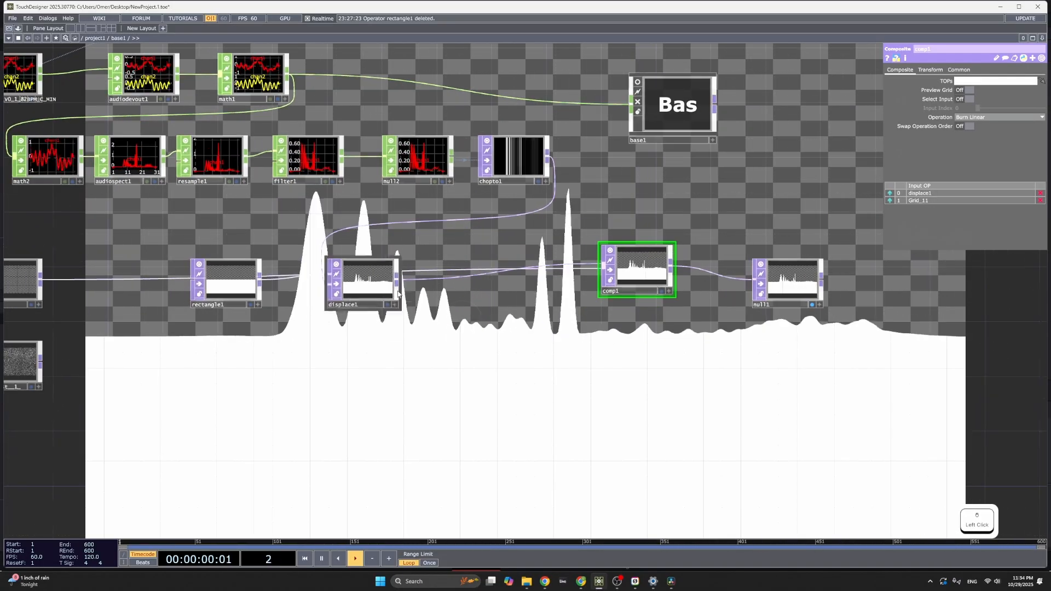
Add a Noise TOP below the Rectangle TOP.
drag(326, 382, 389, 355)
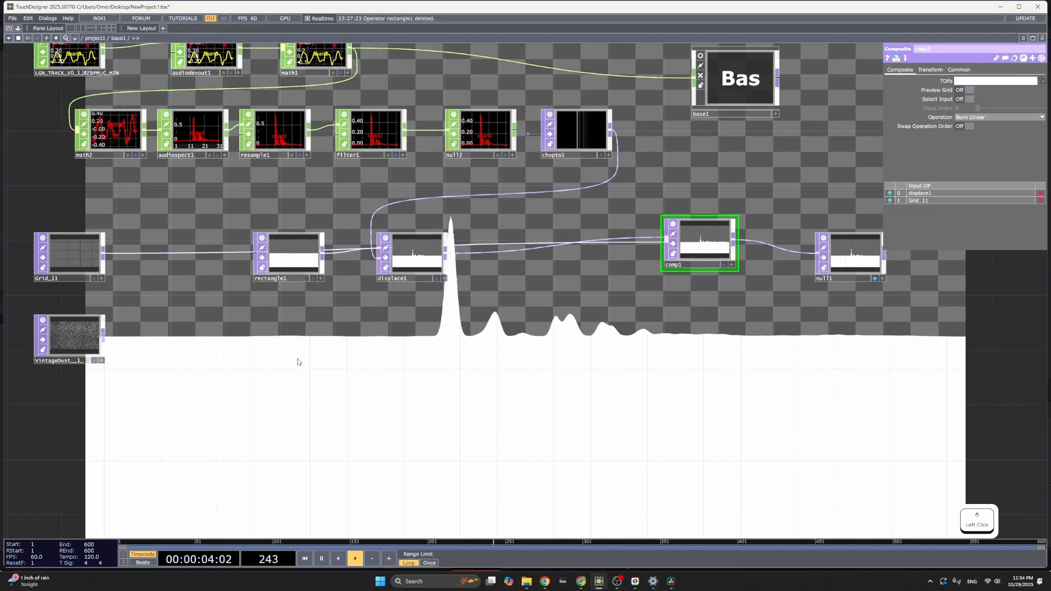
key(Tab)
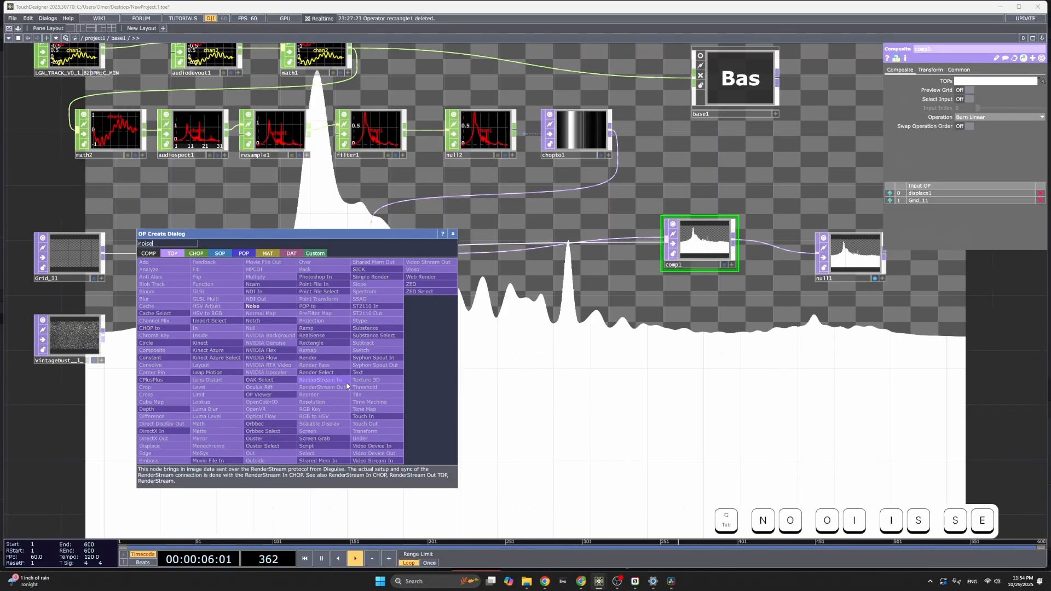
click(252, 307)
click(284, 340)
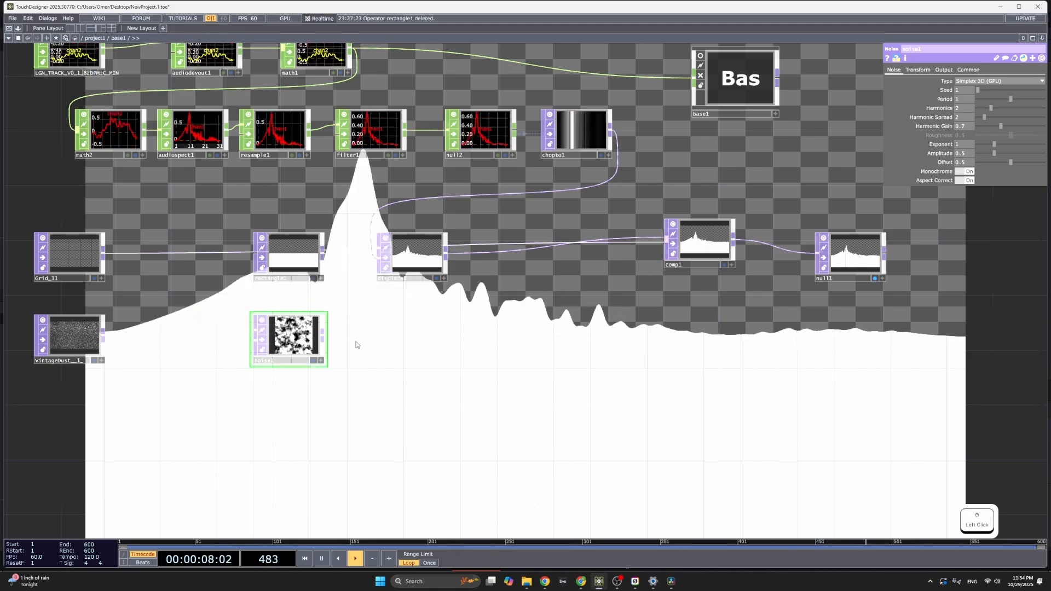
Set the Noise TOP's resolution to 1 by 256 and its Fill Viewer to Fill.
drag(356, 344, 414, 342)
scroll(416, 339, up, 2)
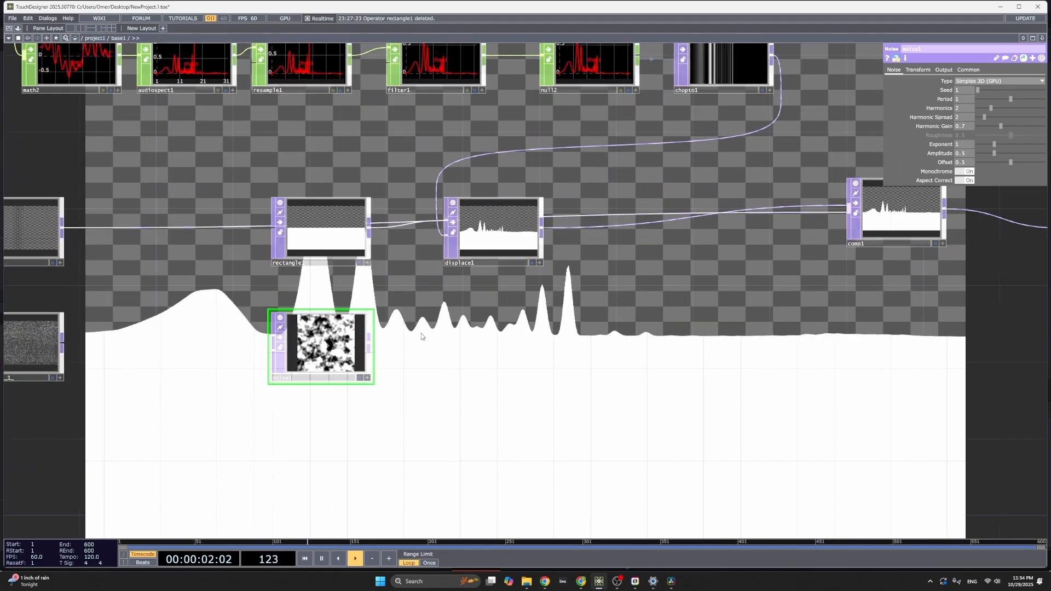
scroll(421, 336, up, 3)
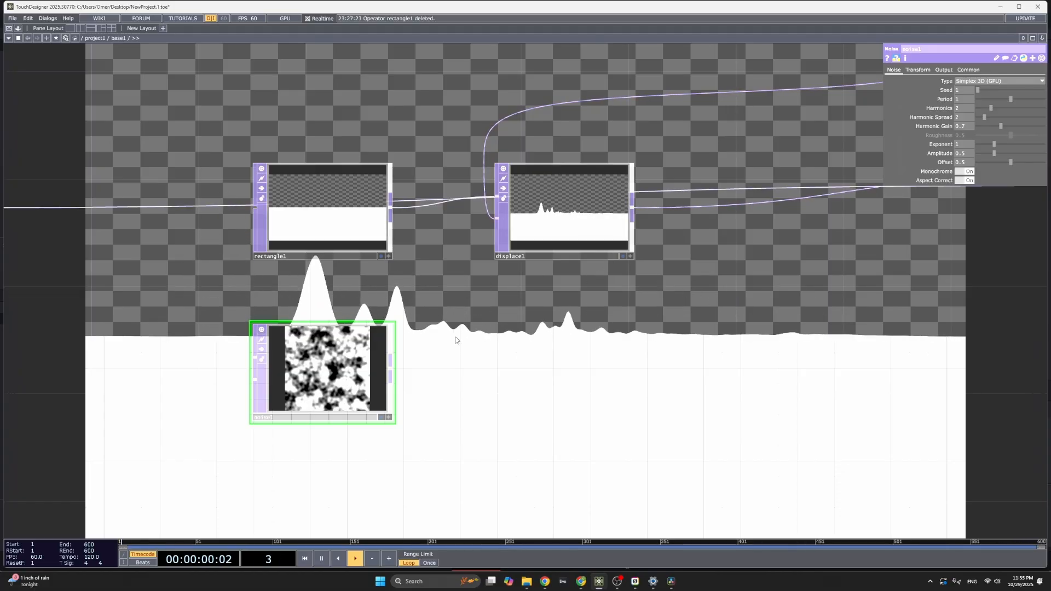
drag(450, 338, 496, 338)
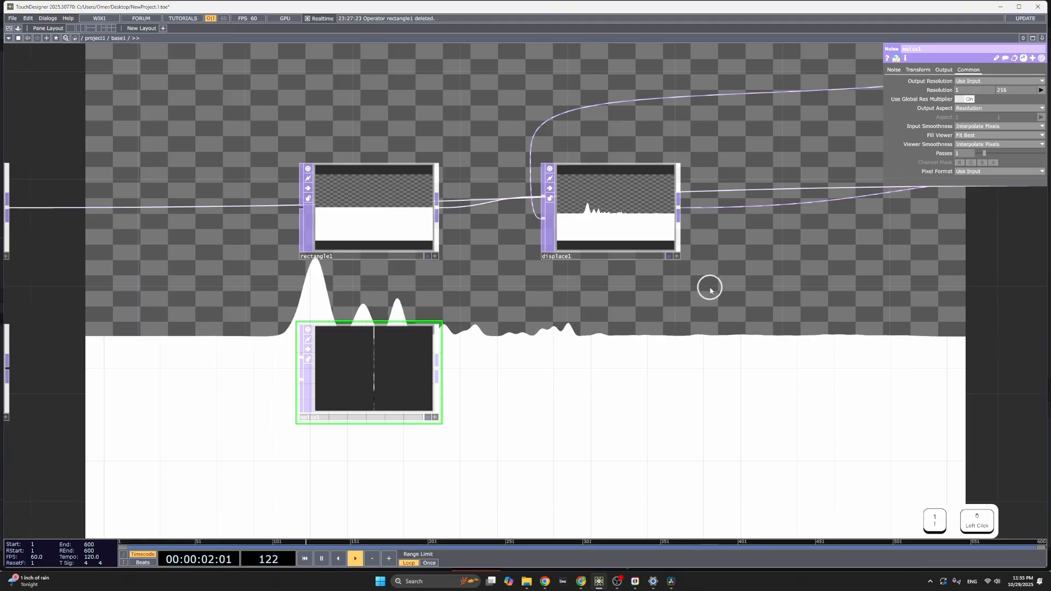
scroll(480, 384, up, 2)
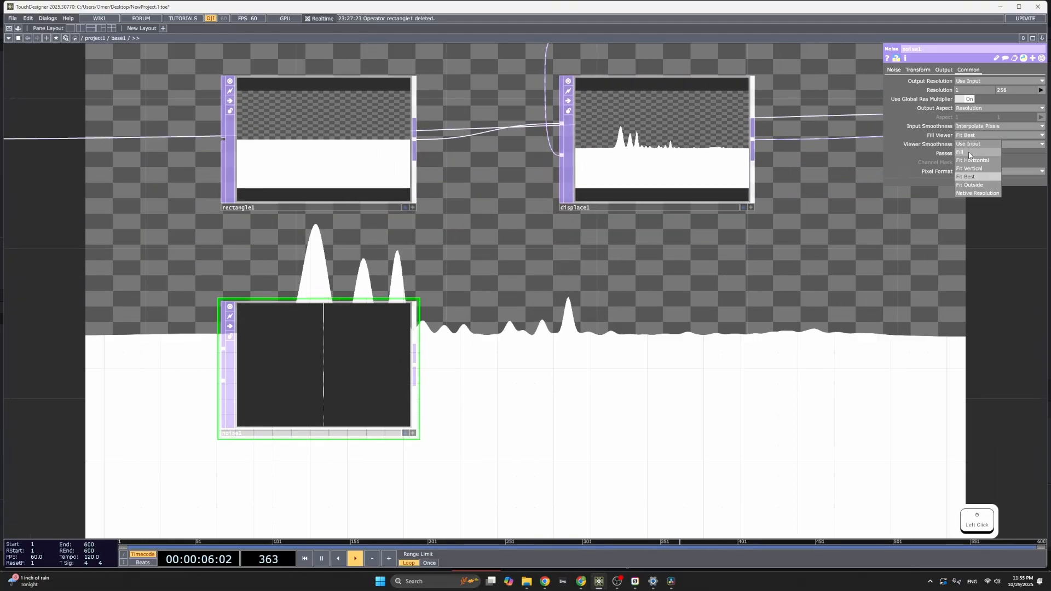
click(969, 153)
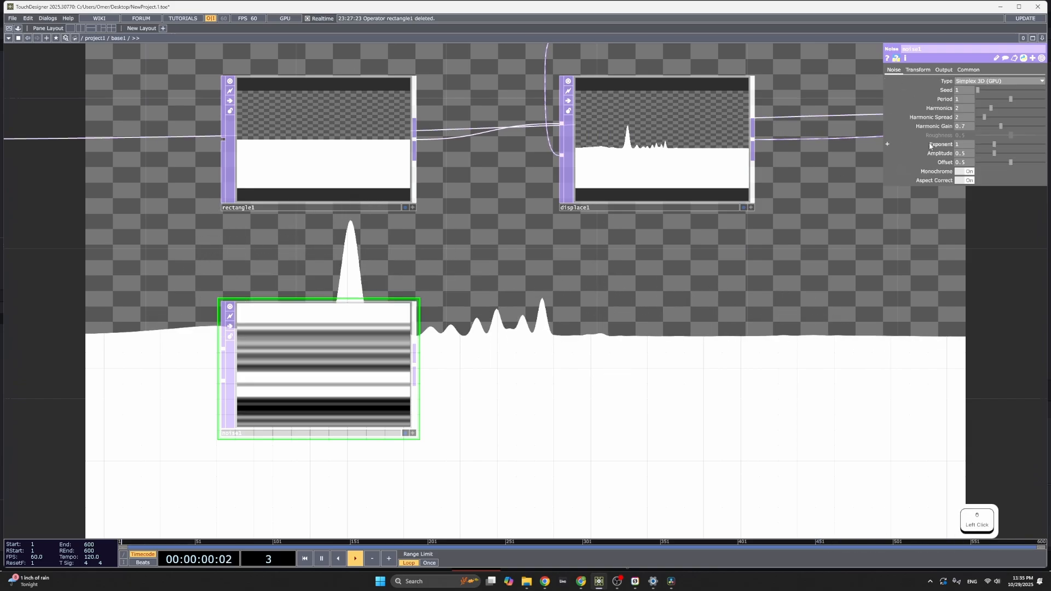
Turn off the Noise TOP's Monochrome option and raise its Period for broader colour bands.
click(968, 171)
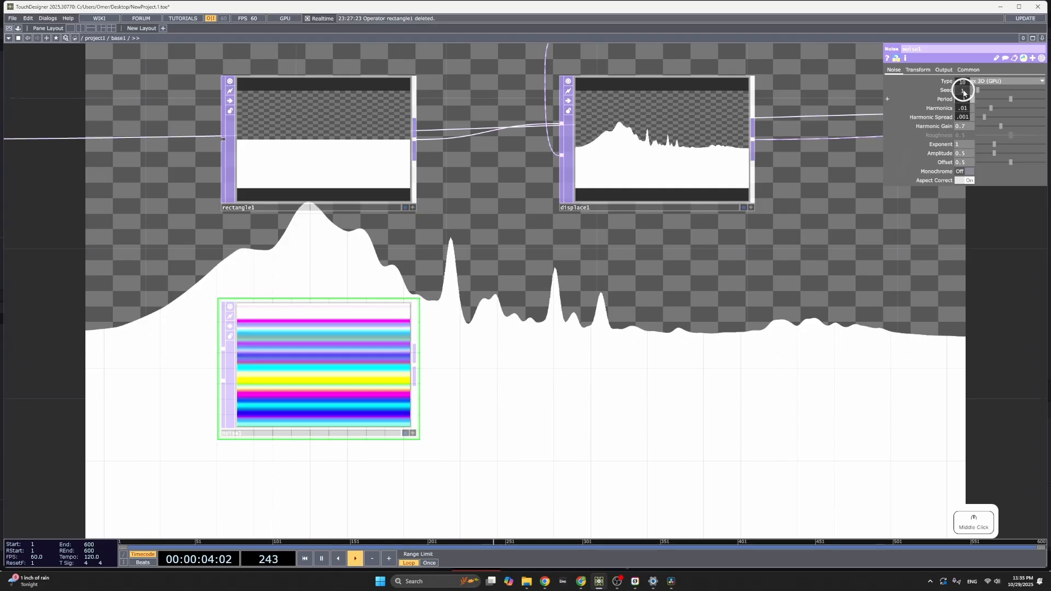
middle_drag(963, 92, 1045, 87)
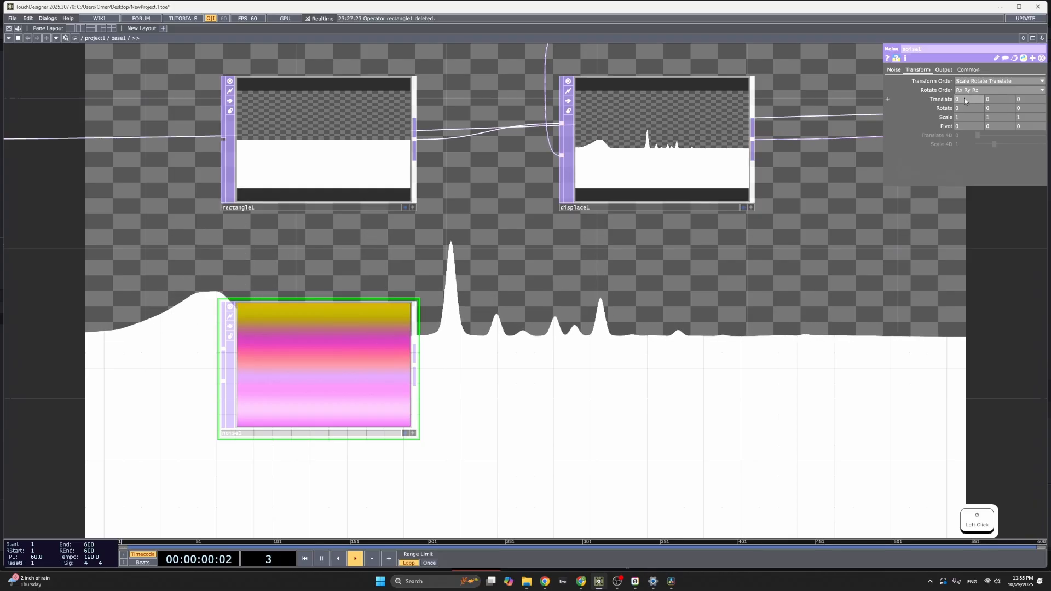
Animate the noise vertically by setting its Translate Y to the expression -absTime.seconds/5.
drag(998, 101, 952, 101)
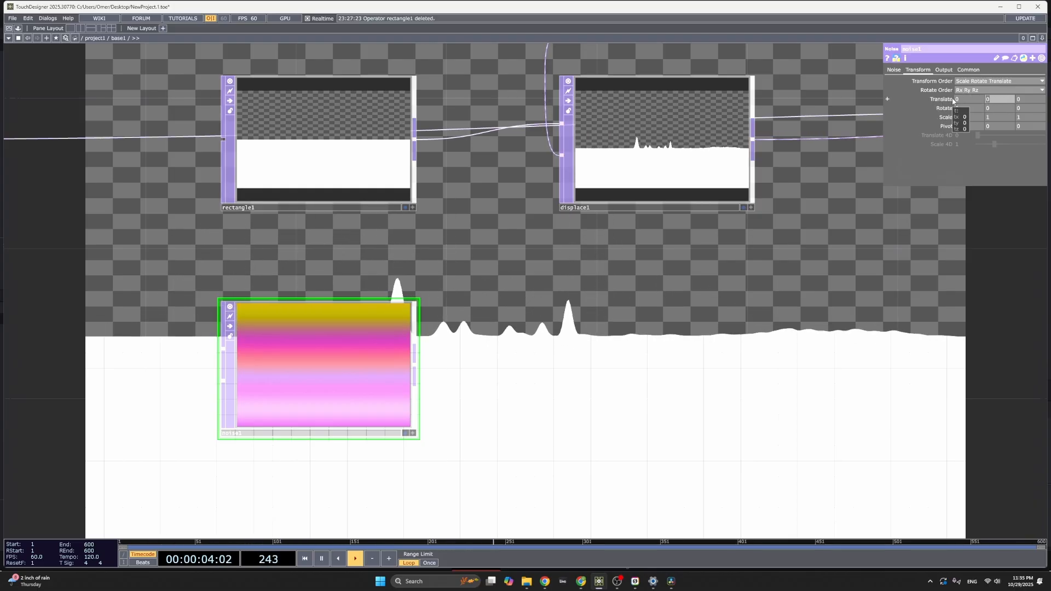
text(-abs)
text(Time.seco)
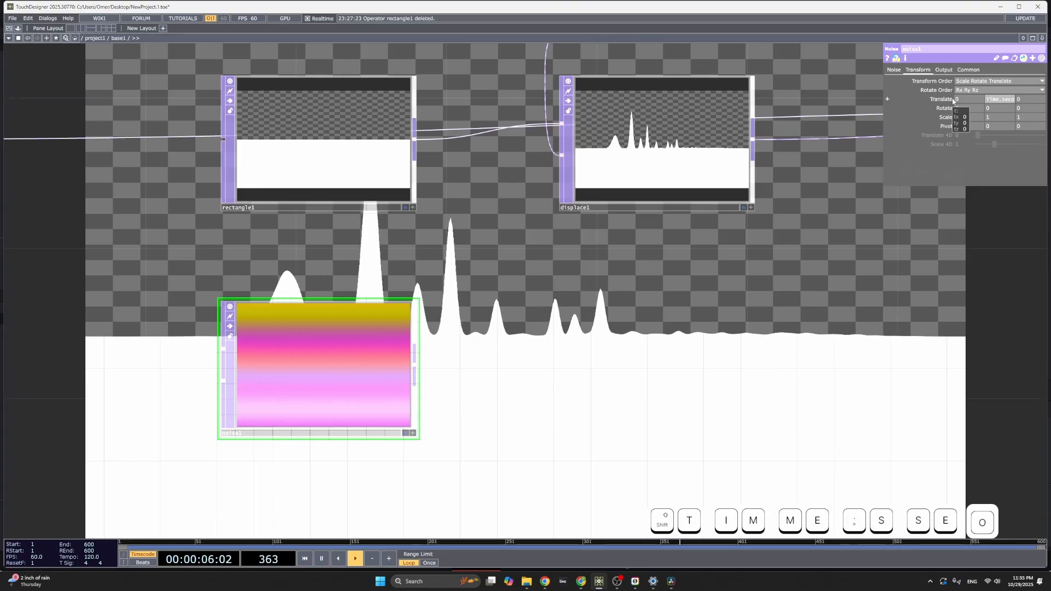
text(nds/5)
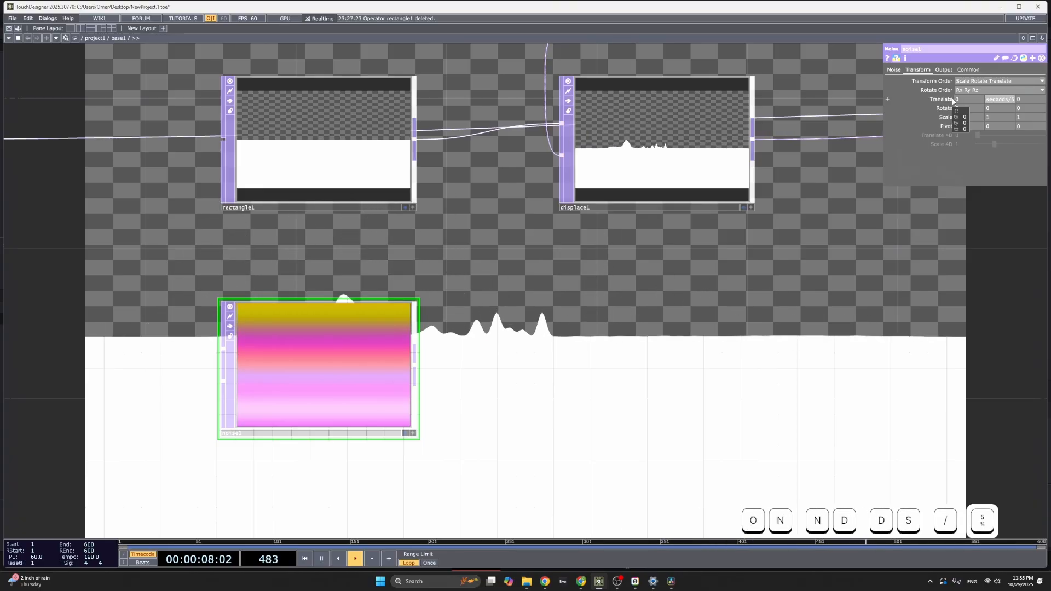
key(Return)
Insert a second Composite TOP between the Displace TOP and the grid's Composite TOP.
scroll(465, 312, down, 2)
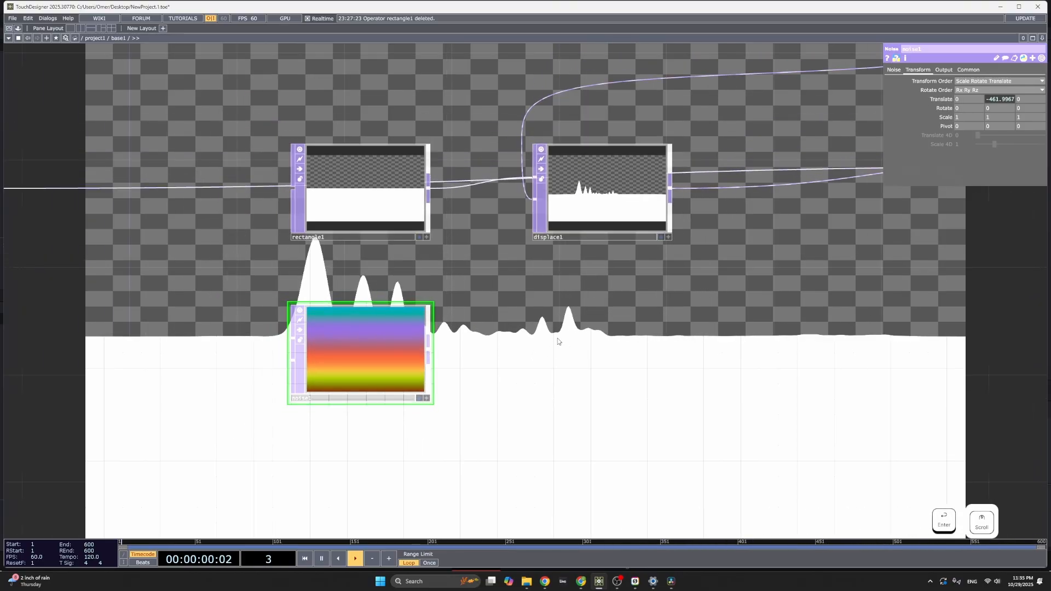
scroll(569, 350, down, 3)
drag(557, 342, 488, 353)
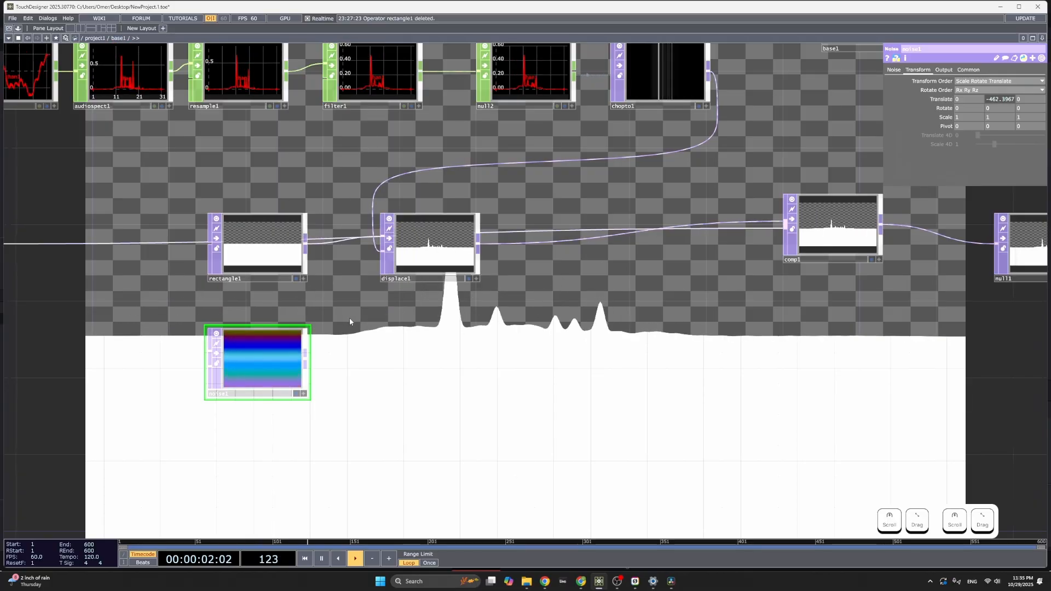
drag(350, 320, 397, 314)
drag(546, 322, 448, 320)
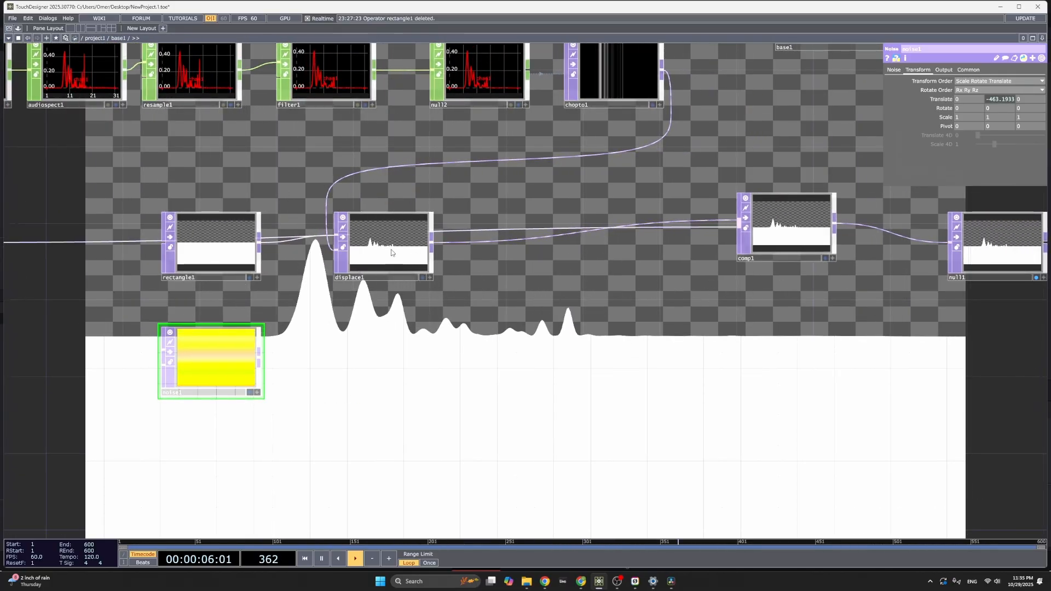
drag(490, 273, 322, 264)
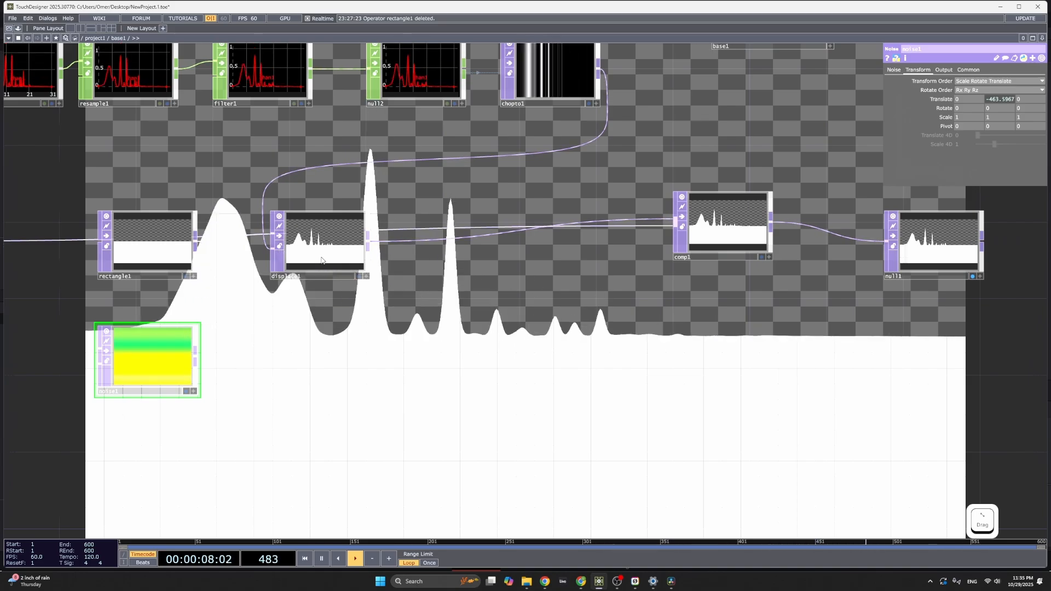
right_click(415, 241)
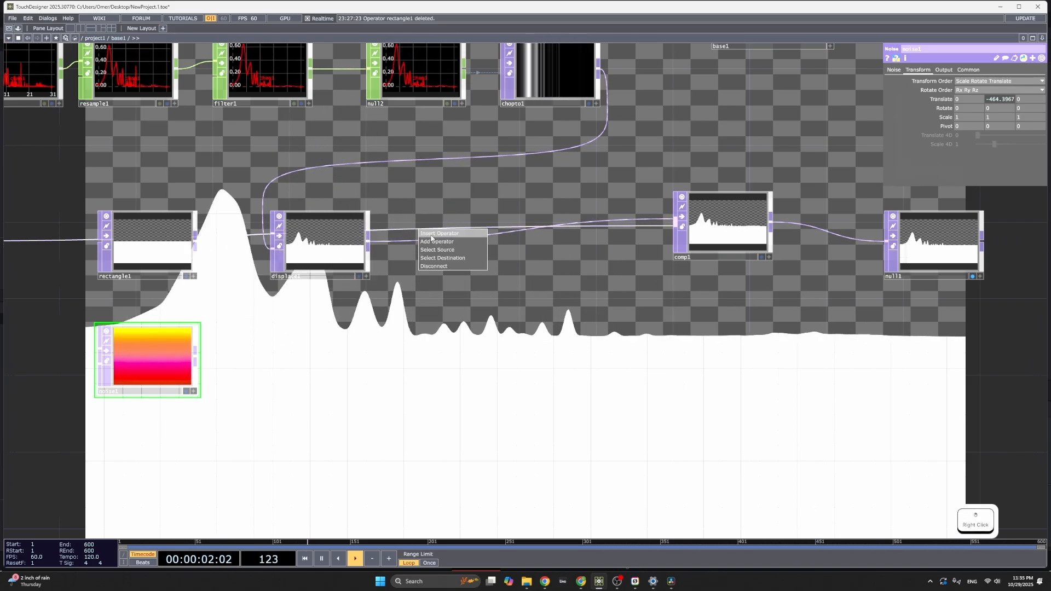
click(432, 241)
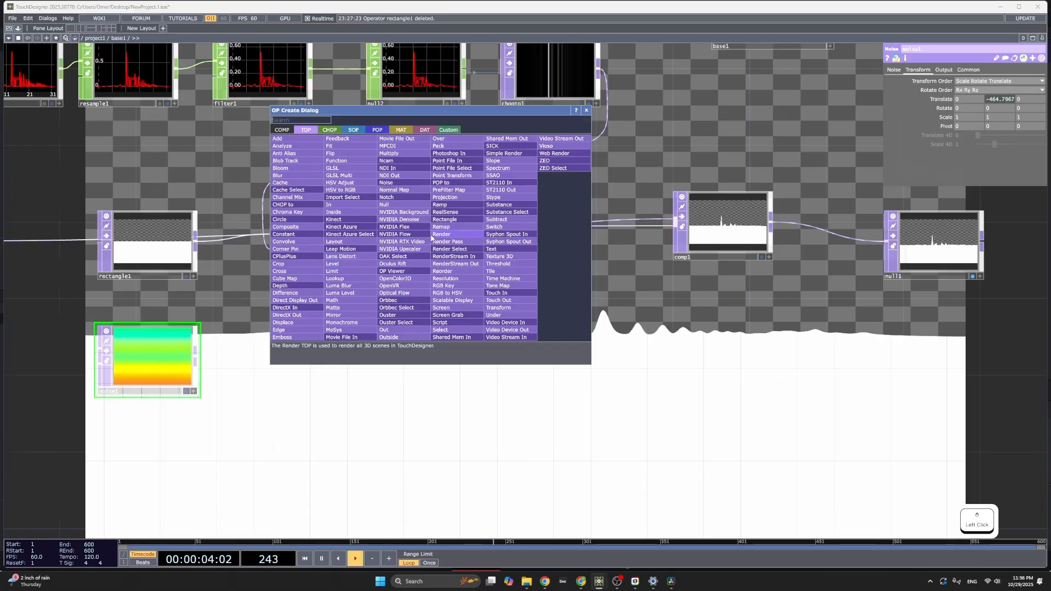
text(comp)
key(Return)
click(455, 244)
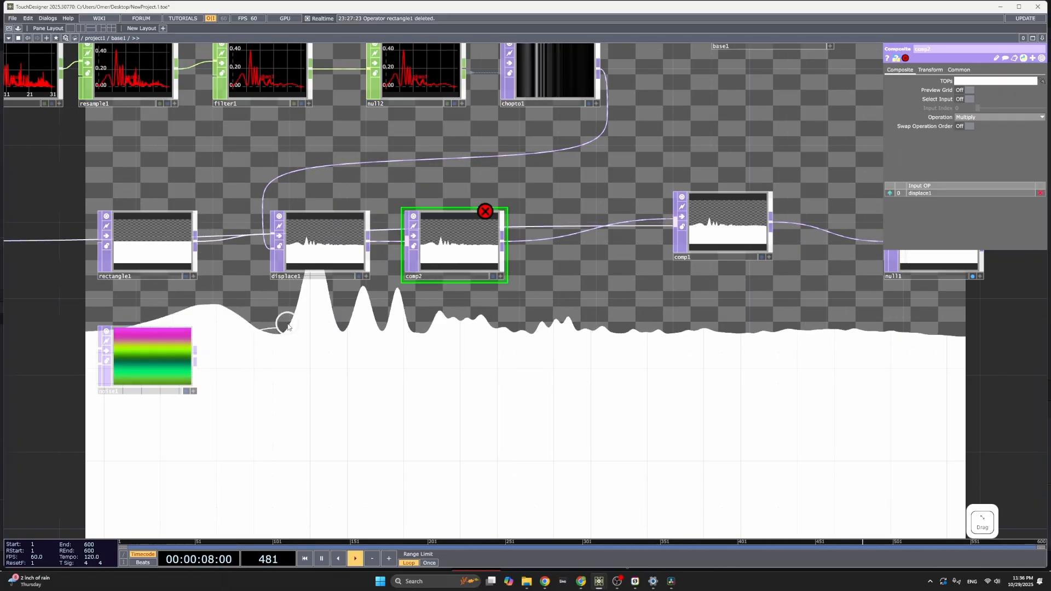
Connect the Noise TOP as the second input of the new Composite TOP to colour the spectrum.
drag(406, 257, 406, 258)
drag(557, 334, 499, 359)
click(394, 252)
scroll(396, 326, up, 3)
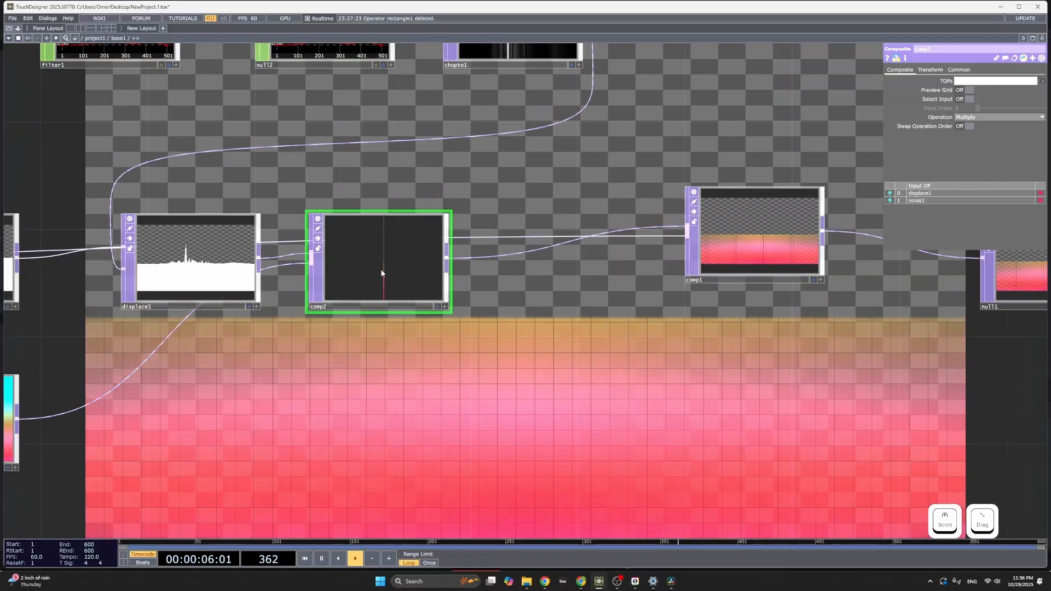
In the noise Composite TOP's transform settings, set Fixed Layer to Input 1 and Extend Overlay to Hold.
drag(314, 356, 364, 360)
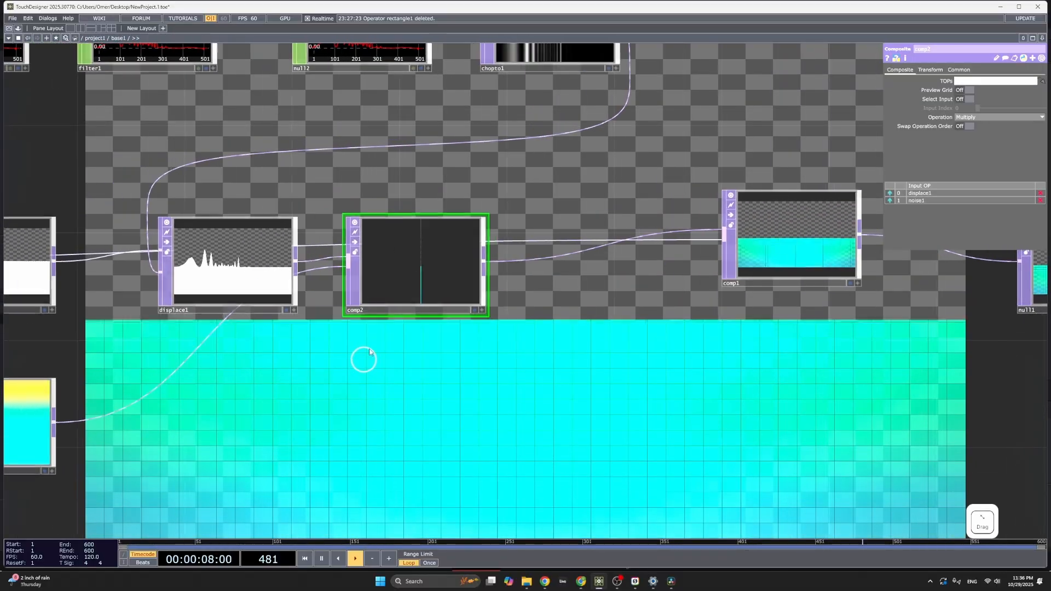
click(416, 266)
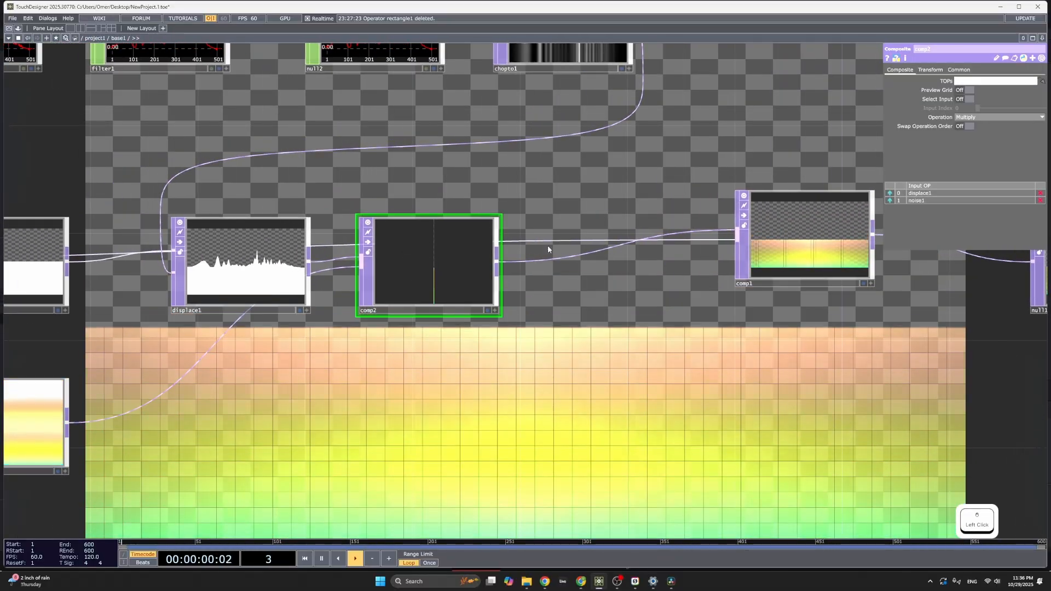
click(930, 70)
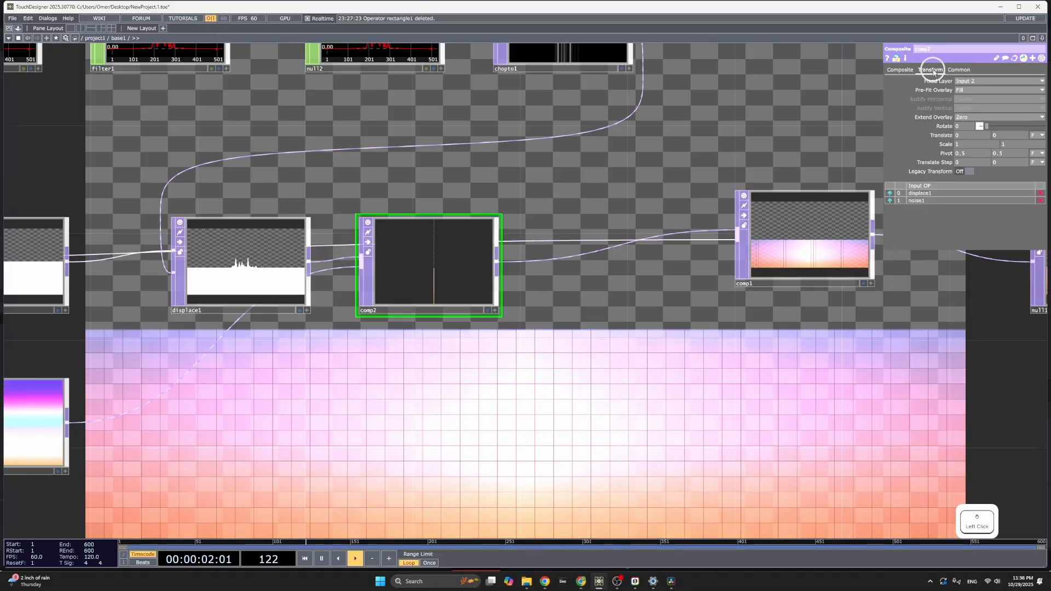
click(966, 81)
click(965, 90)
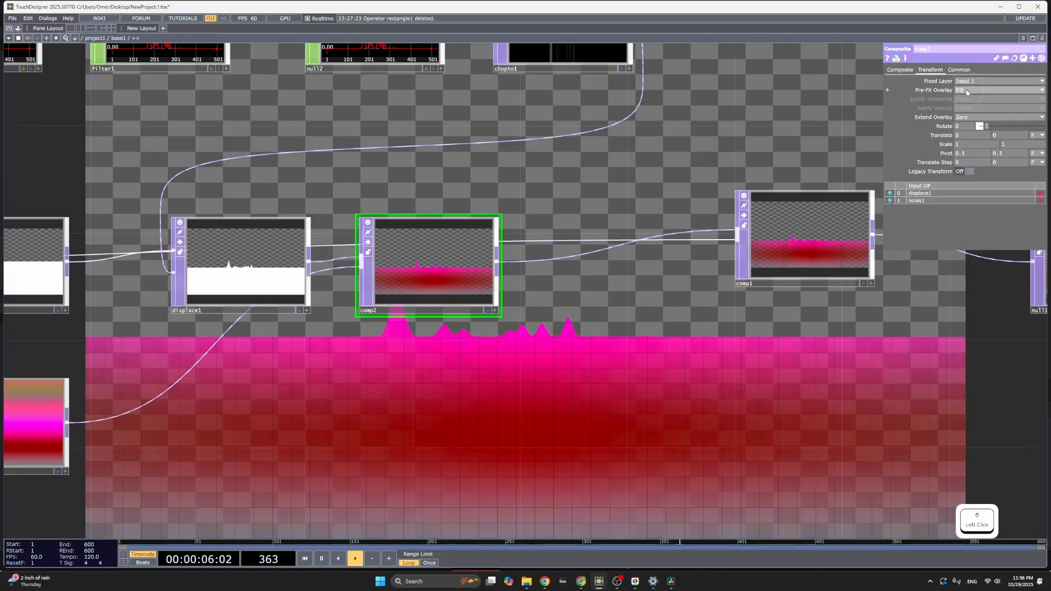
scroll(422, 279, up, 3)
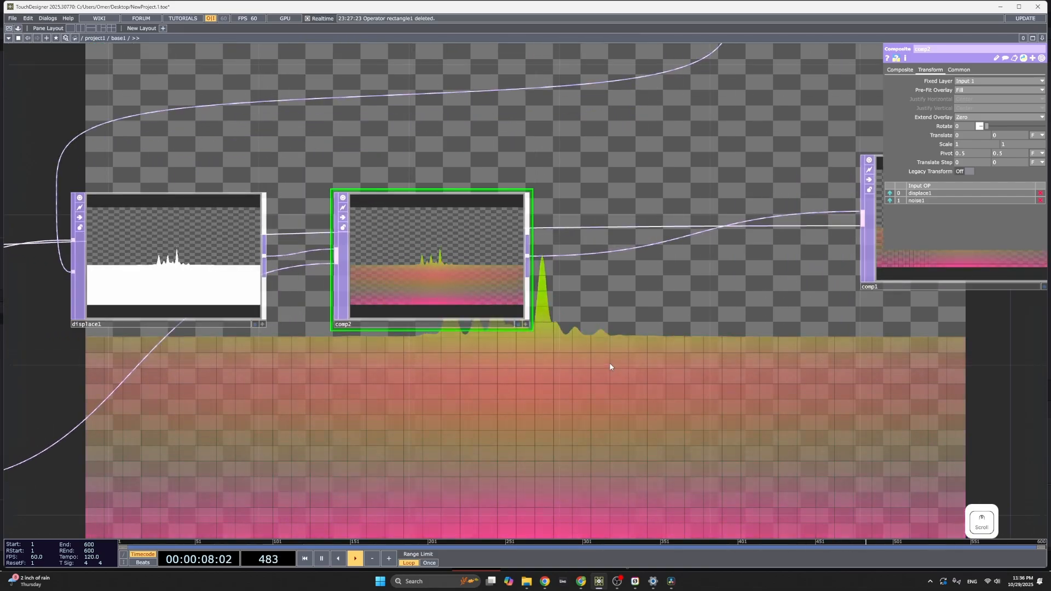
drag(609, 362, 539, 322)
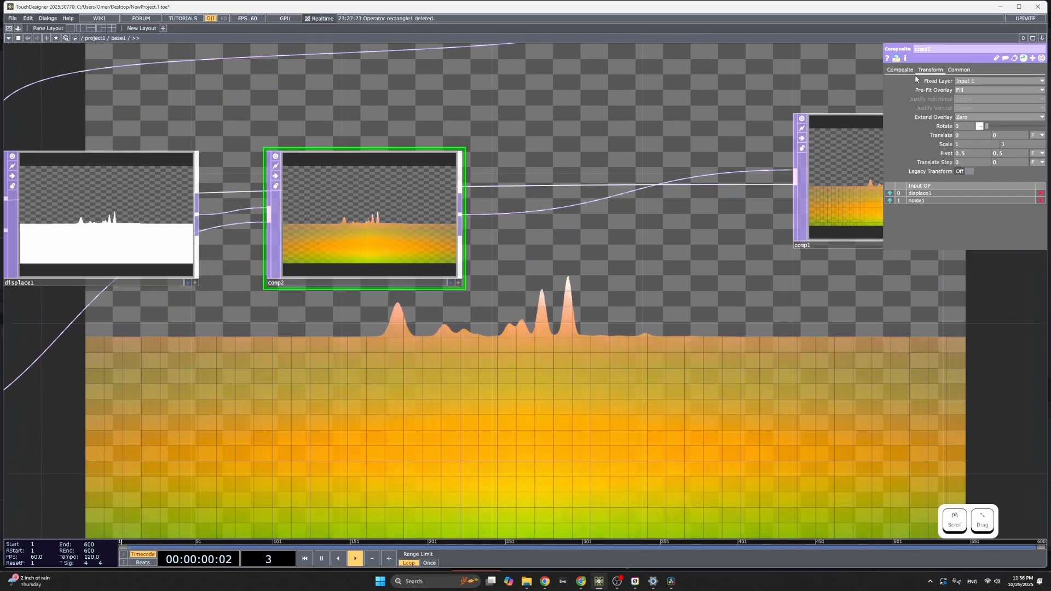
click(965, 117)
click(965, 127)
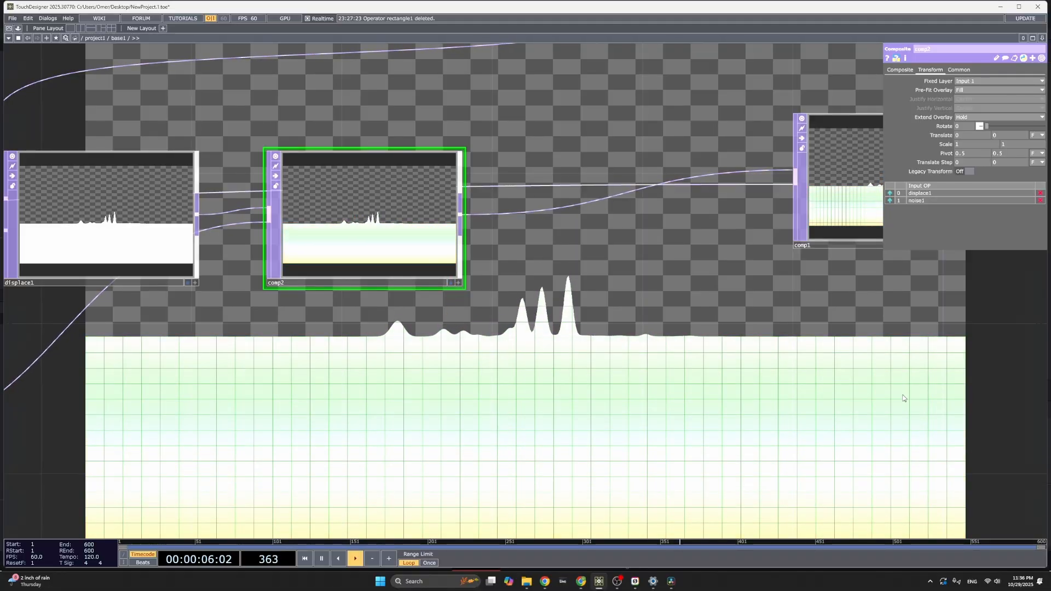
Move the Null TOP farther from the grid's Composite TOP to make room for more operators between them.
drag(475, 420, 563, 373)
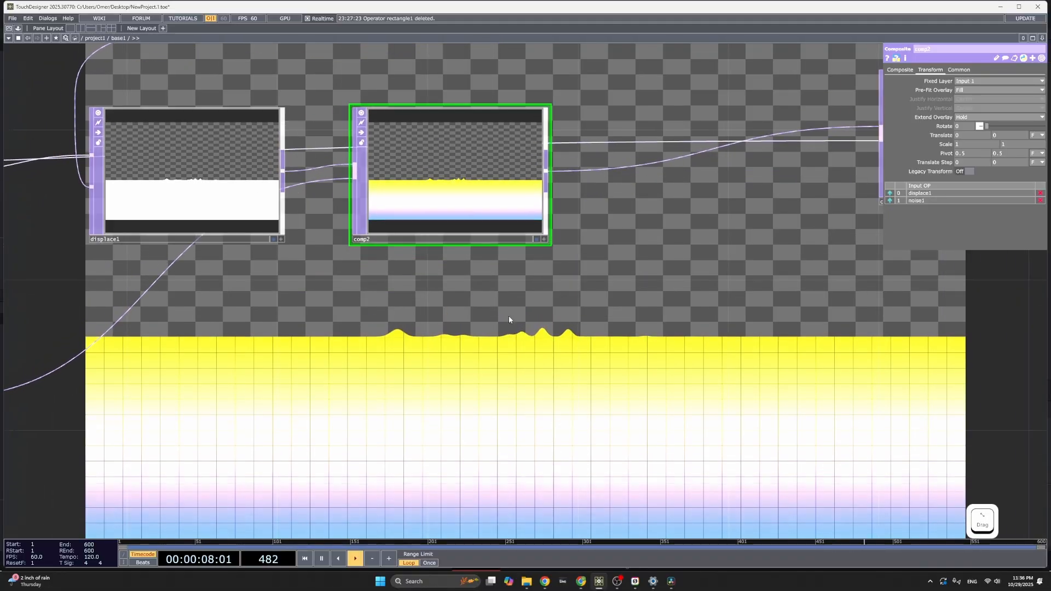
drag(730, 258, 408, 371)
scroll(427, 372, down, 5)
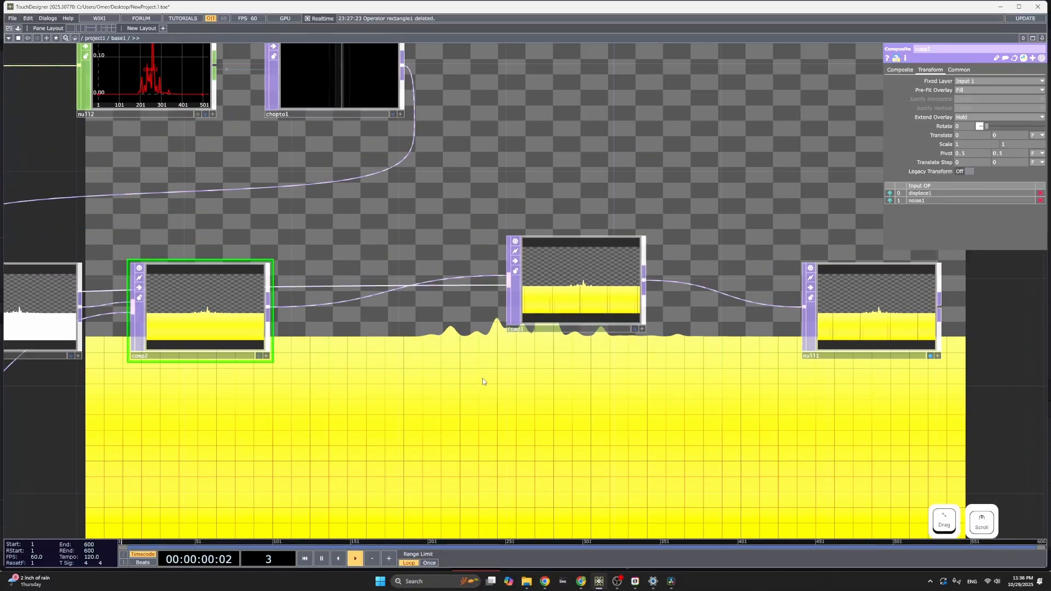
drag(682, 402, 424, 382)
click(551, 312)
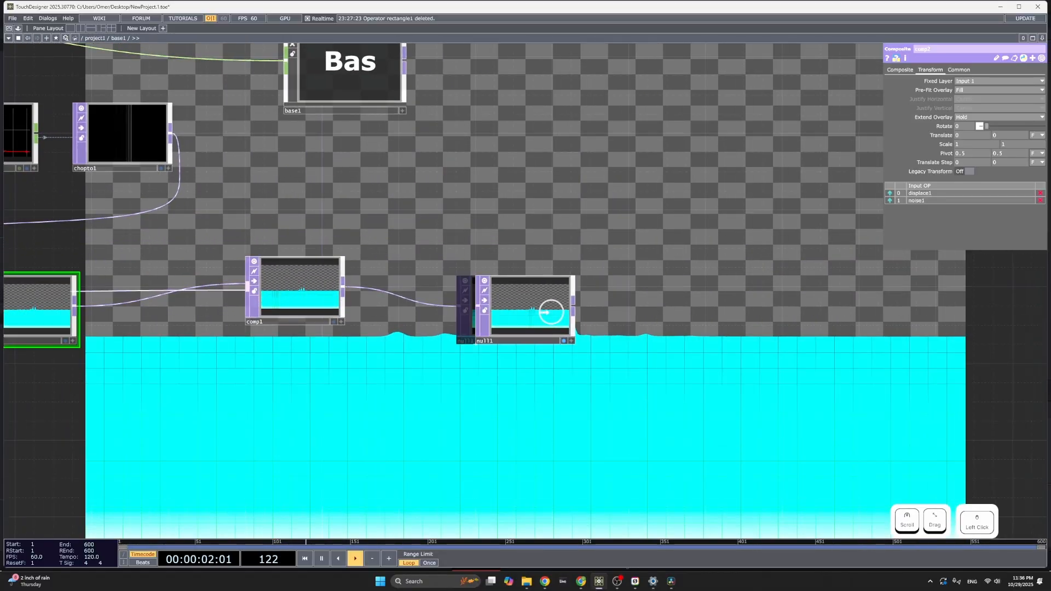
drag(808, 287, 807, 287)
drag(567, 360, 462, 359)
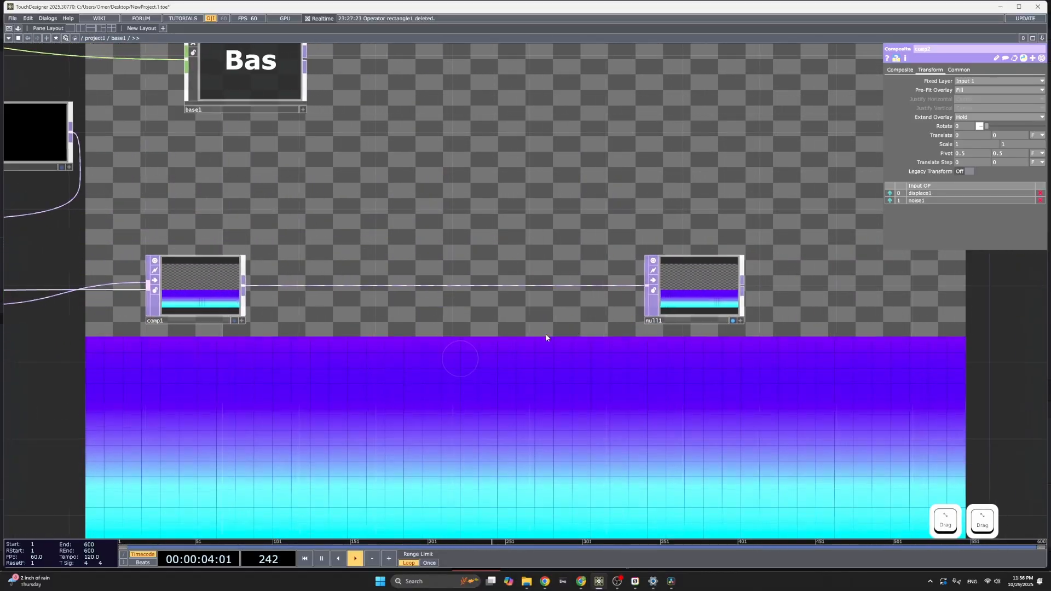
drag(676, 293, 715, 293)
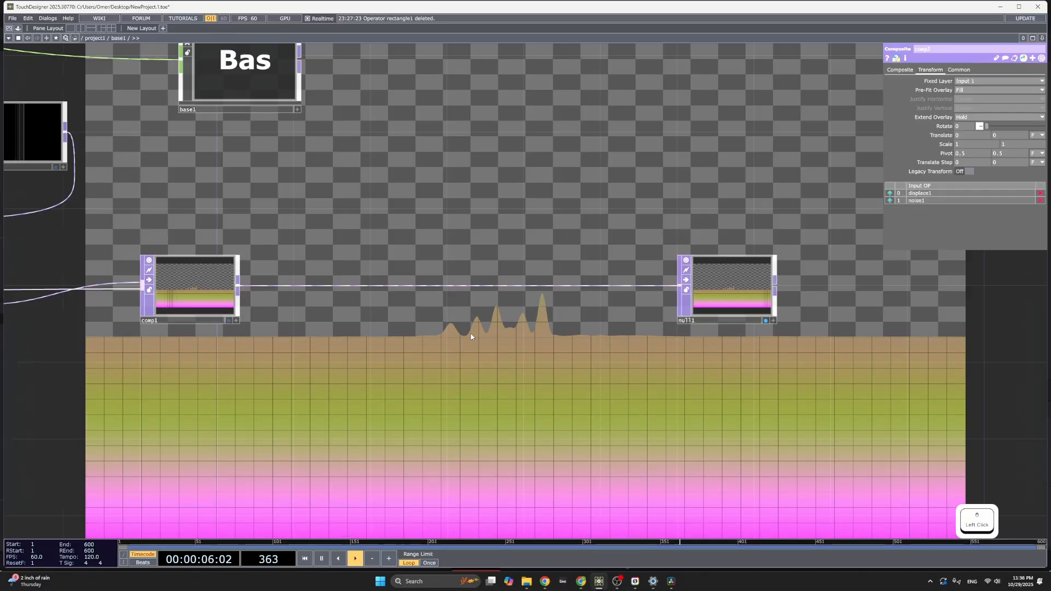
Insert an RGB Key TOP between the grid's Composite TOP and the Null TOP, placing it in line beside the Null.
right_click(588, 286)
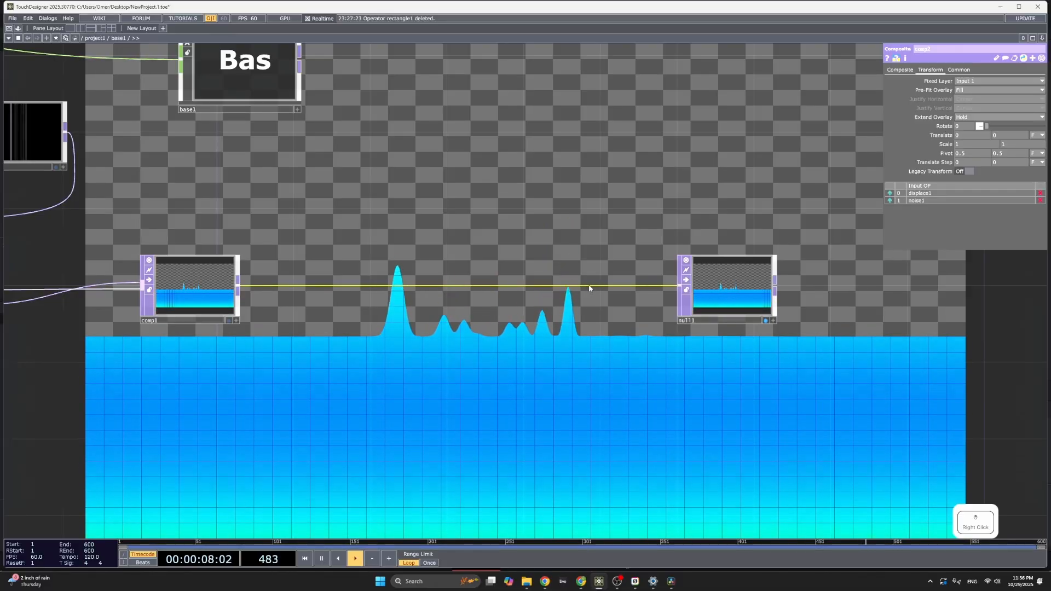
click(604, 277)
text(rgb)
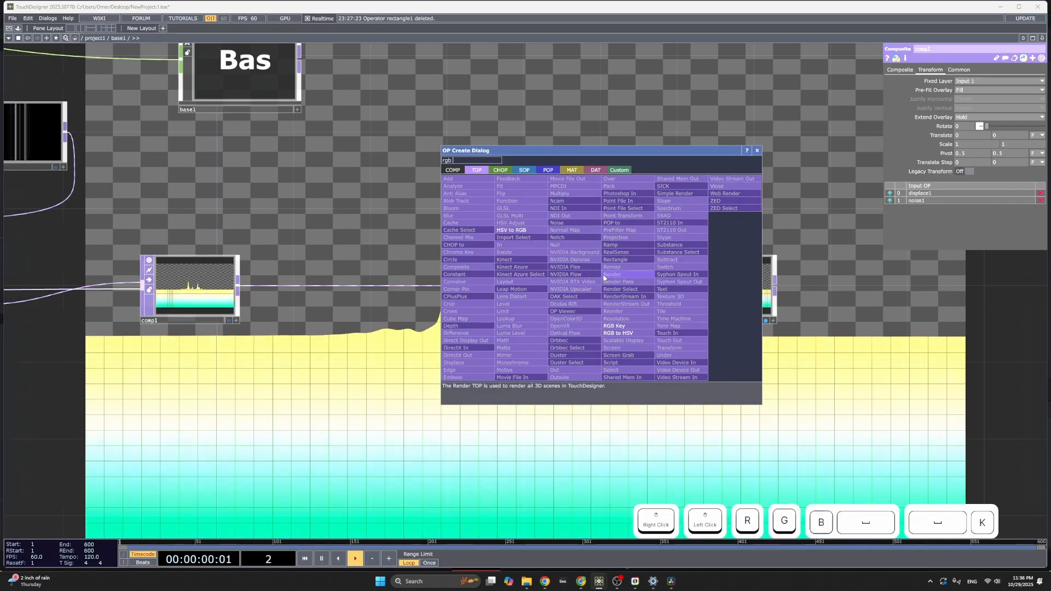
text( key)
key(Return)
click(603, 275)
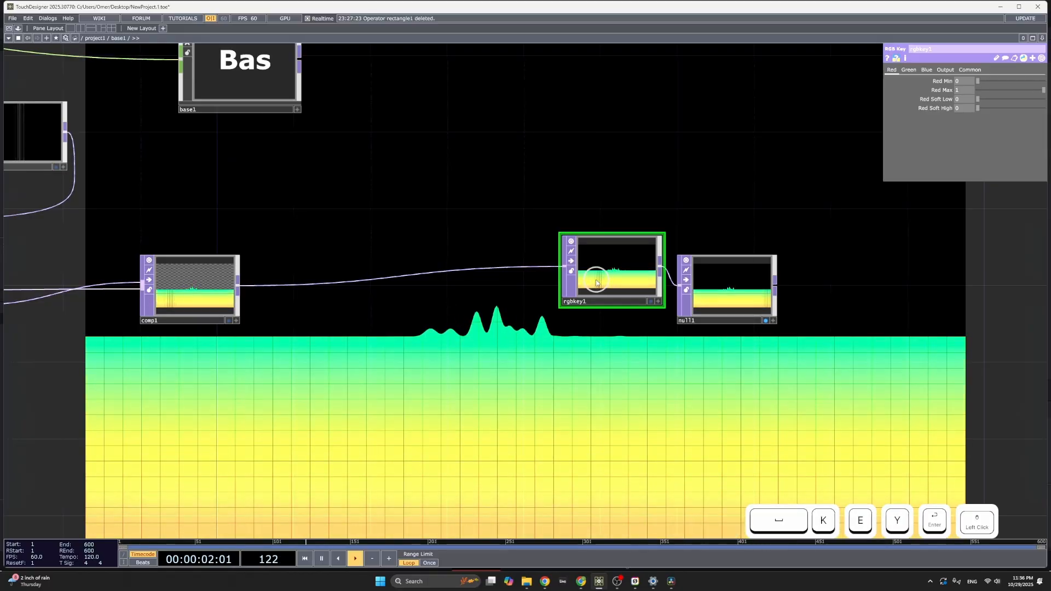
Insert a third Composite TOP between the grid's Composite TOP and the RGB Key TOP.
drag(607, 385, 712, 402)
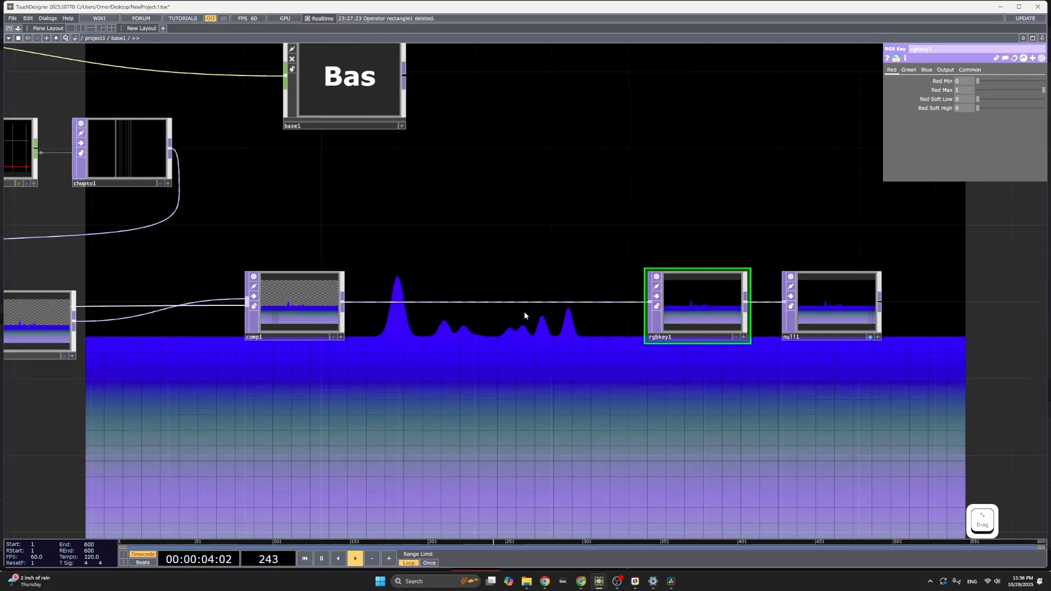
right_click(539, 302)
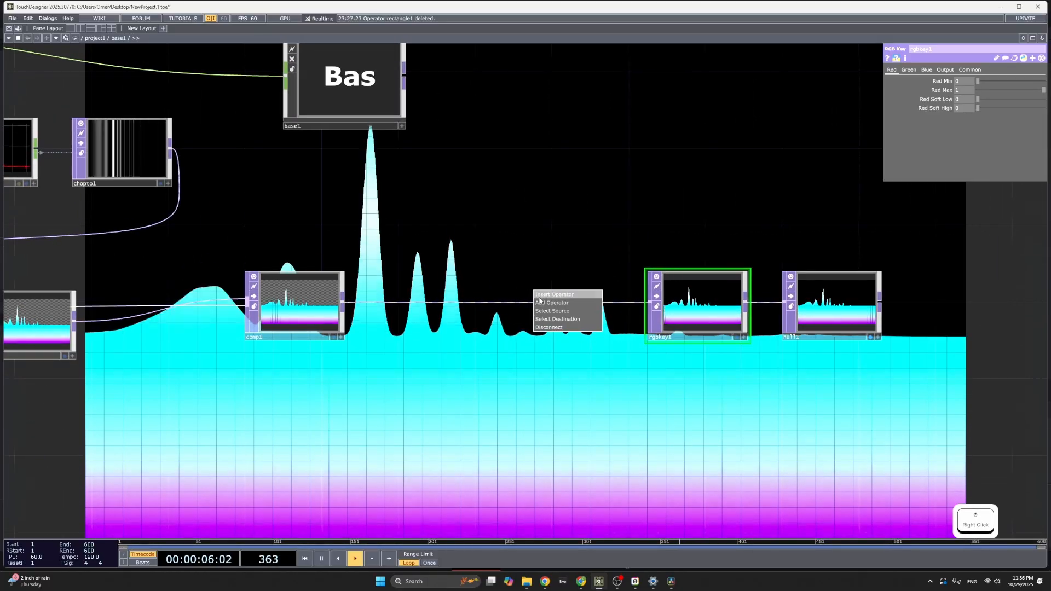
click(539, 297)
text(comp)
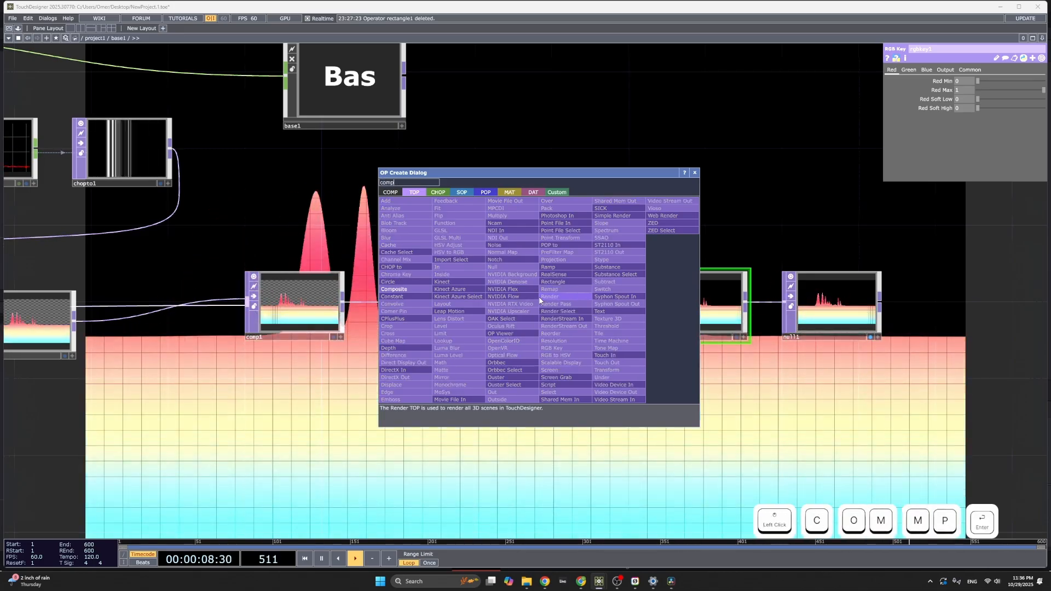
key(Return)
Connect the VintageDust texture as the second input of the third Composite TOP.
drag(333, 414, 441, 389)
scroll(441, 390, down, 8)
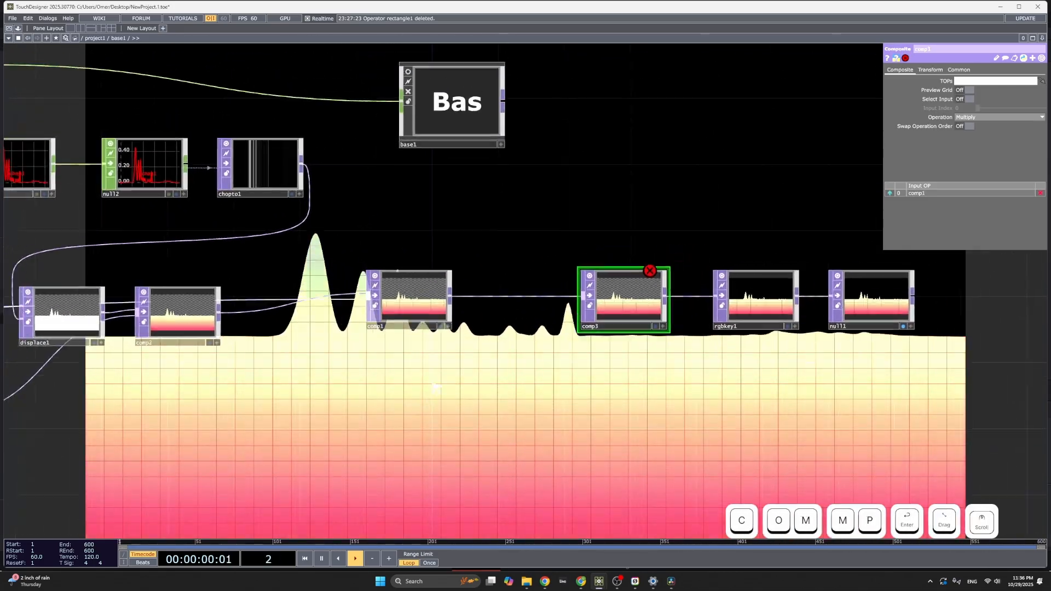
scroll(208, 382, up, 3)
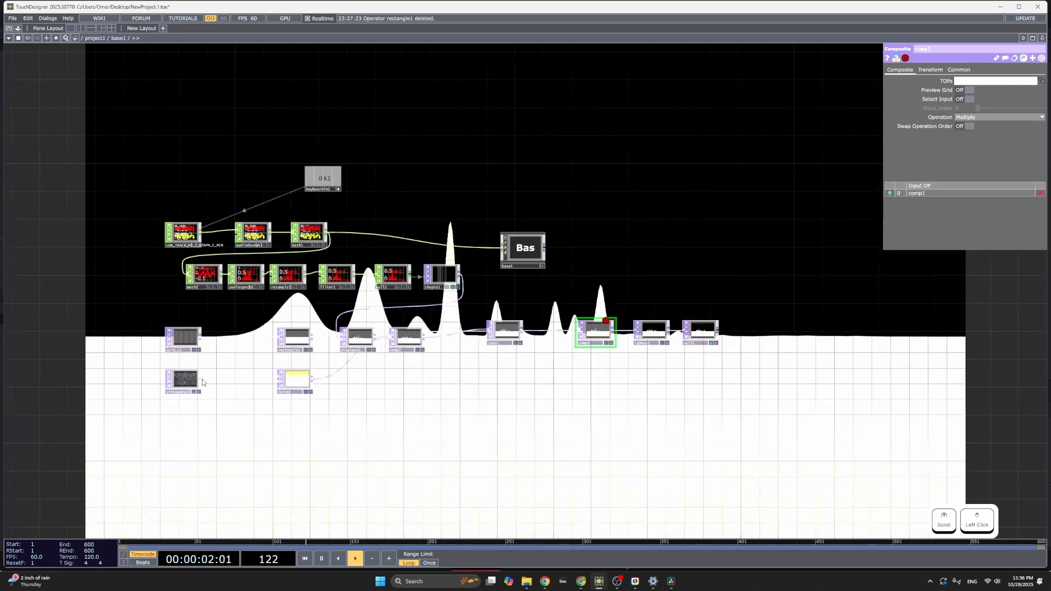
click(586, 333)
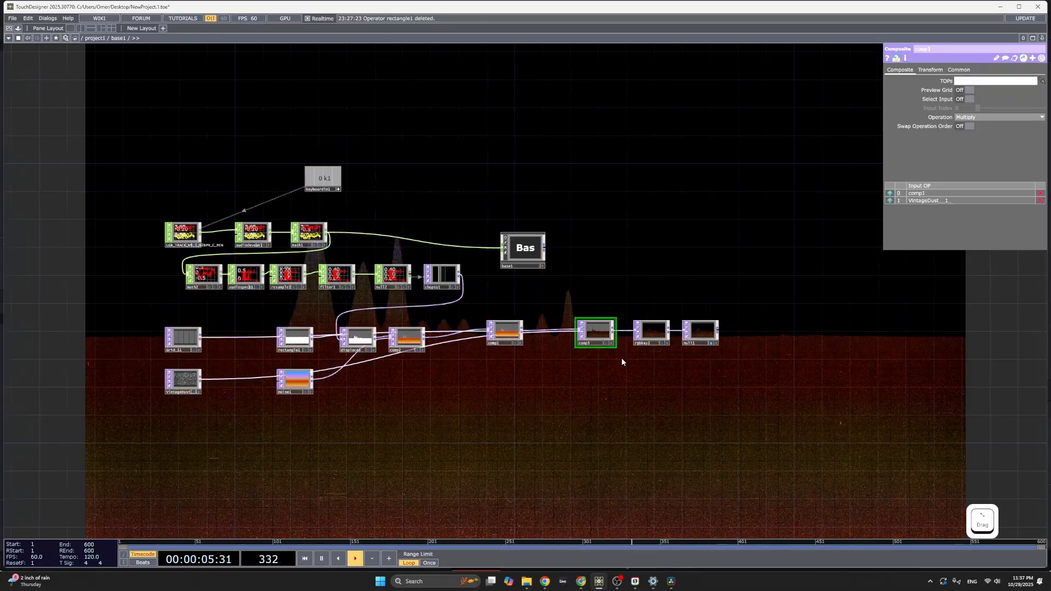
Set the dust Composite TOP's Operation to Screen.
drag(594, 365, 556, 392)
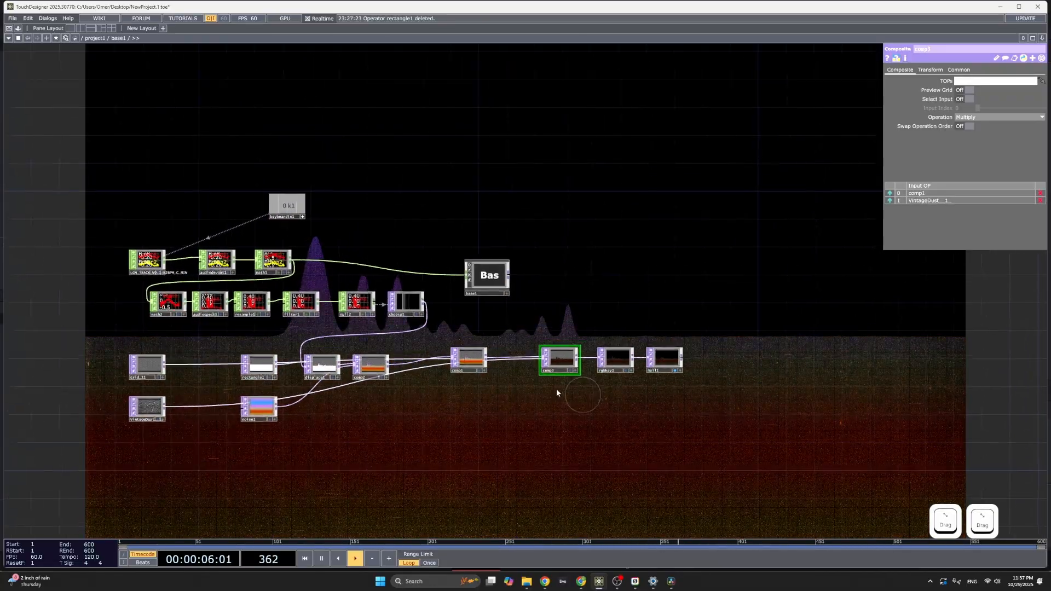
scroll(563, 348, up, 5)
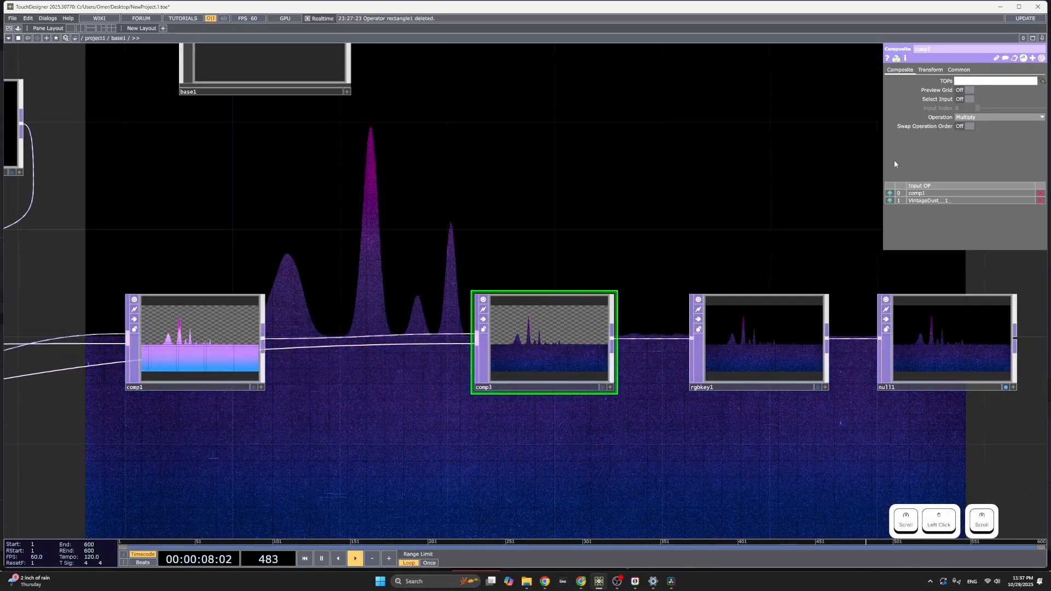
click(977, 117)
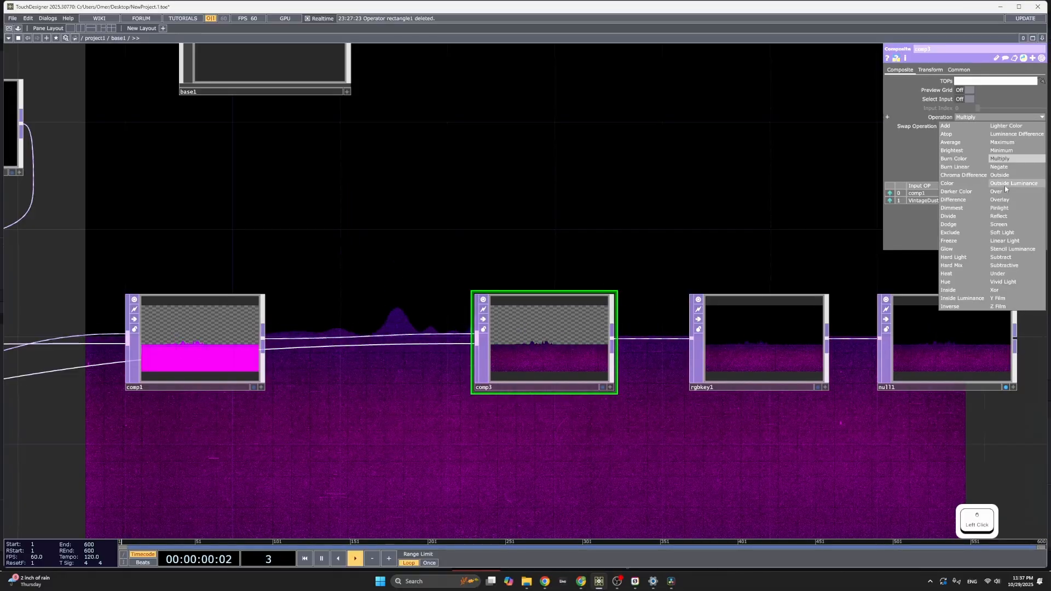
click(1004, 224)
Shift the VintageDust texture back, insert a Level TOP after it and lower the level's Brightness 1 to 0.32.
scroll(570, 202, down, 8)
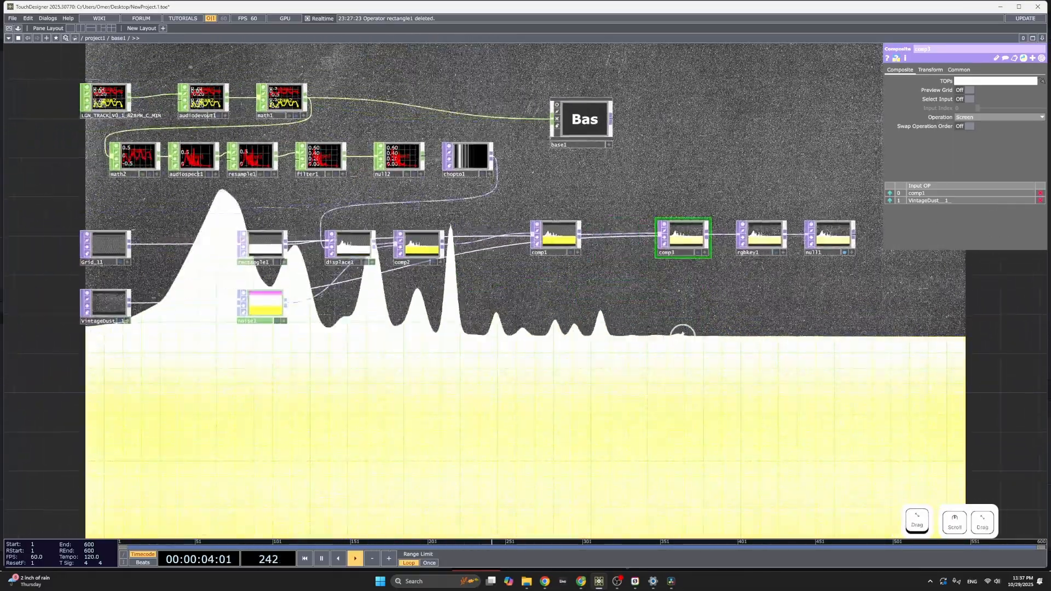
drag(683, 334, 783, 337)
drag(658, 329, 857, 339)
scroll(514, 319, up, 3)
drag(362, 330, 289, 331)
scroll(289, 330, up, 2)
right_click(405, 314)
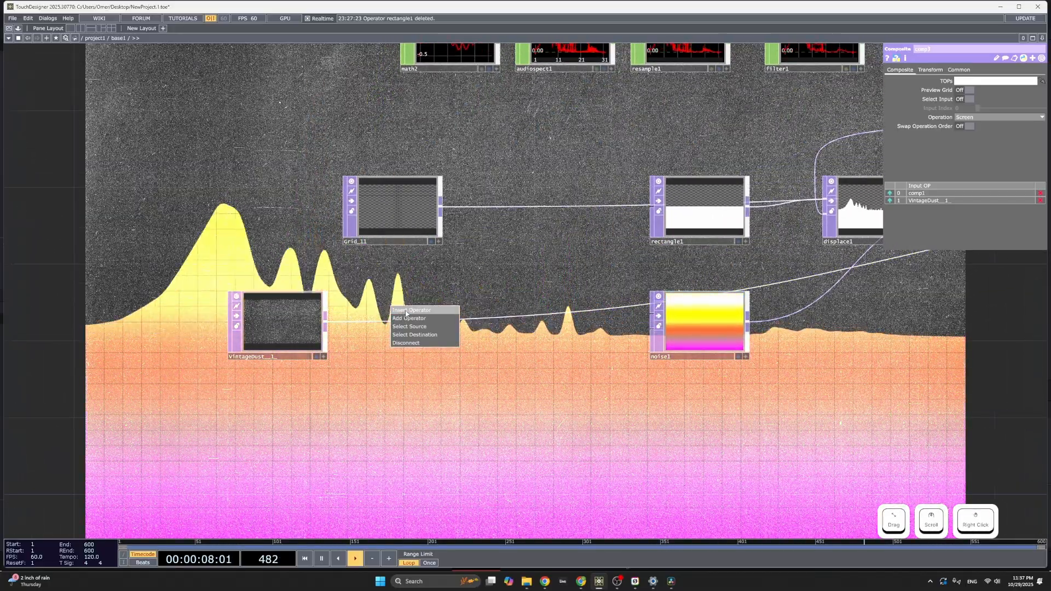
click(410, 310)
text(level)
key(Return)
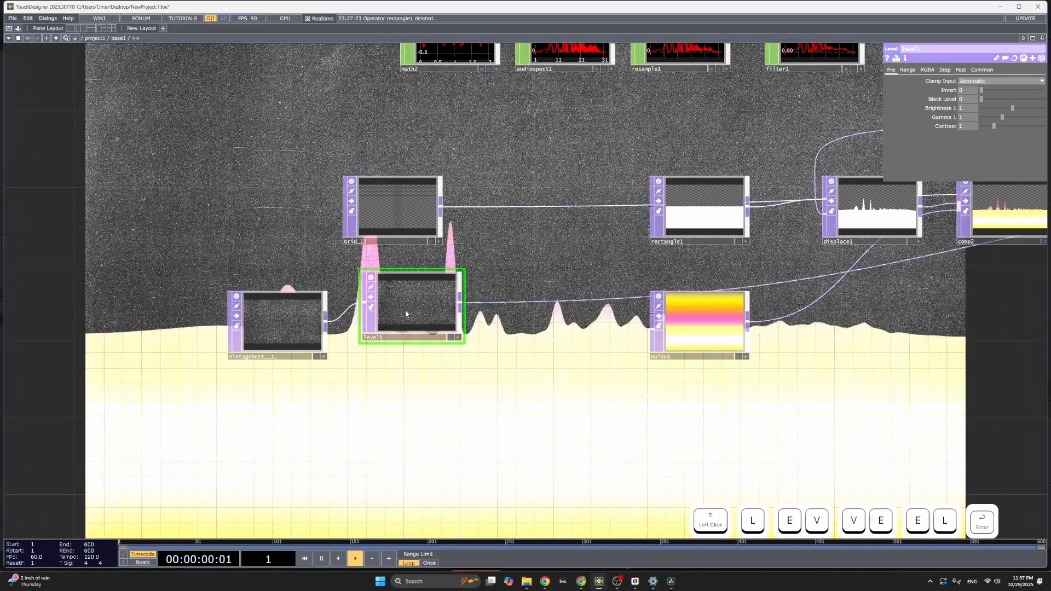
click(405, 310)
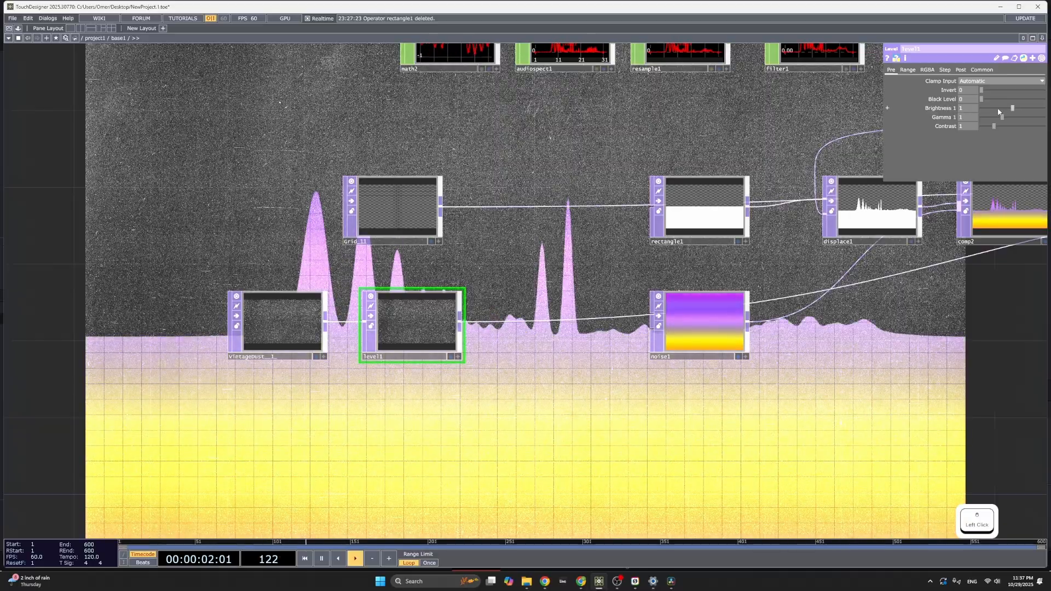
drag(1012, 108, 997, 110)
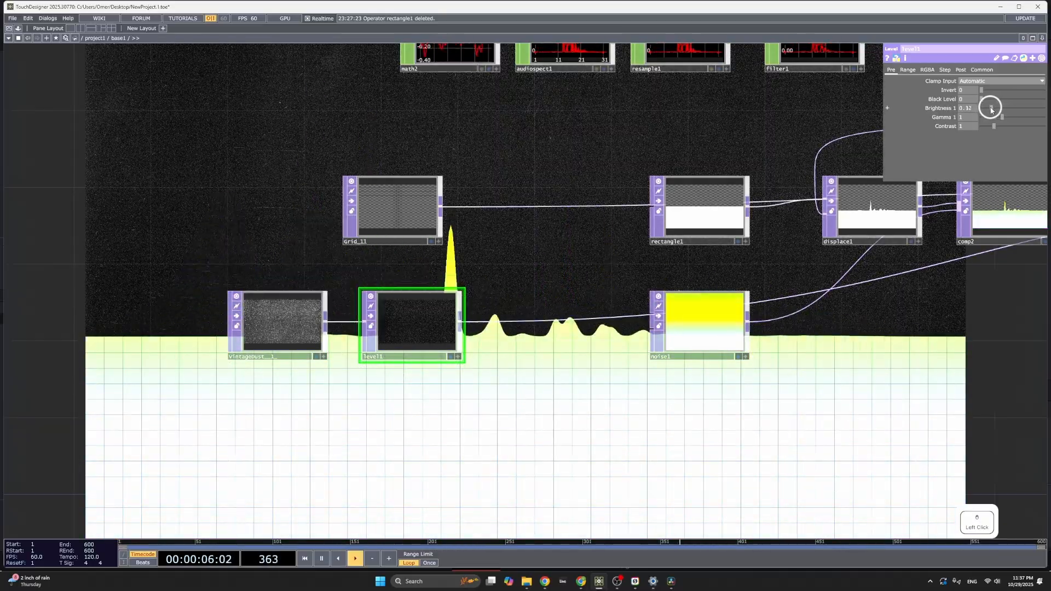
Spread the Null, RGB Key and dust Composite TOPs along the chain to free space after the grid's Composite TOP.
drag(452, 255, 293, 254)
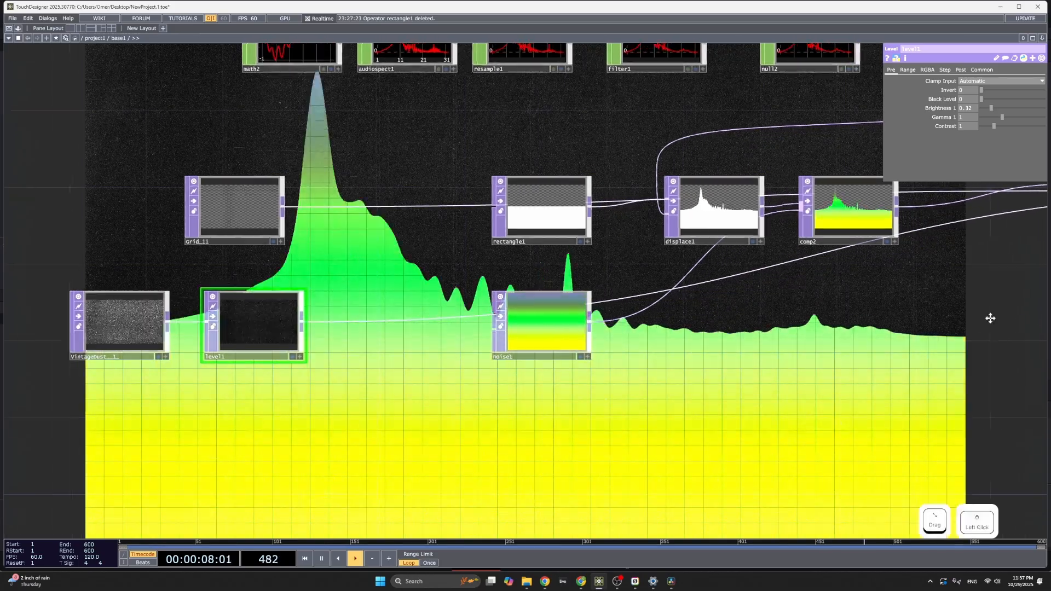
drag(990, 317, 15, 357)
scroll(378, 340, down, 3)
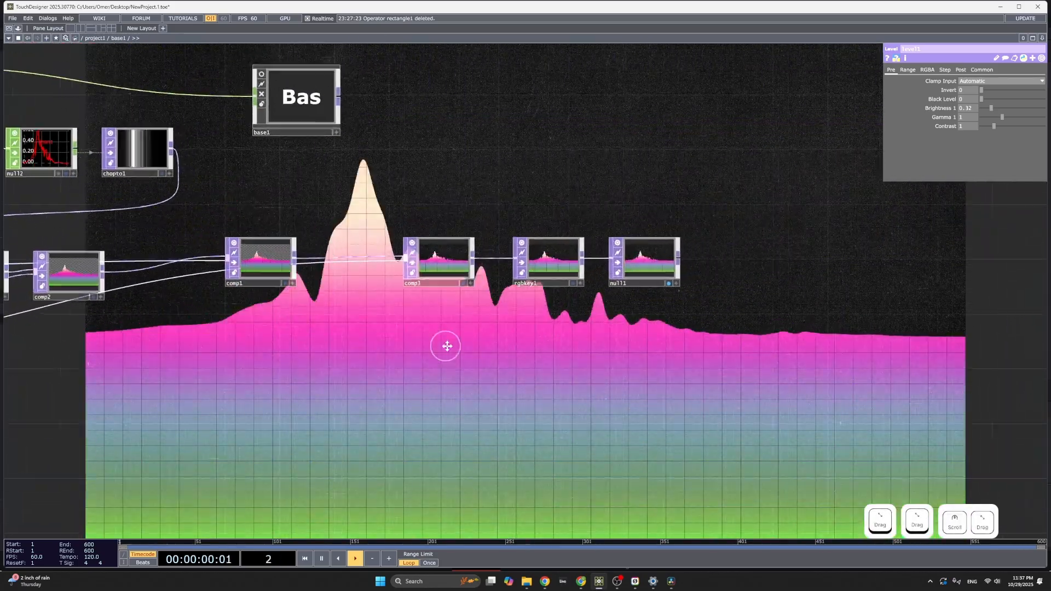
drag(446, 345, 390, 350)
drag(569, 268, 636, 267)
click(510, 267)
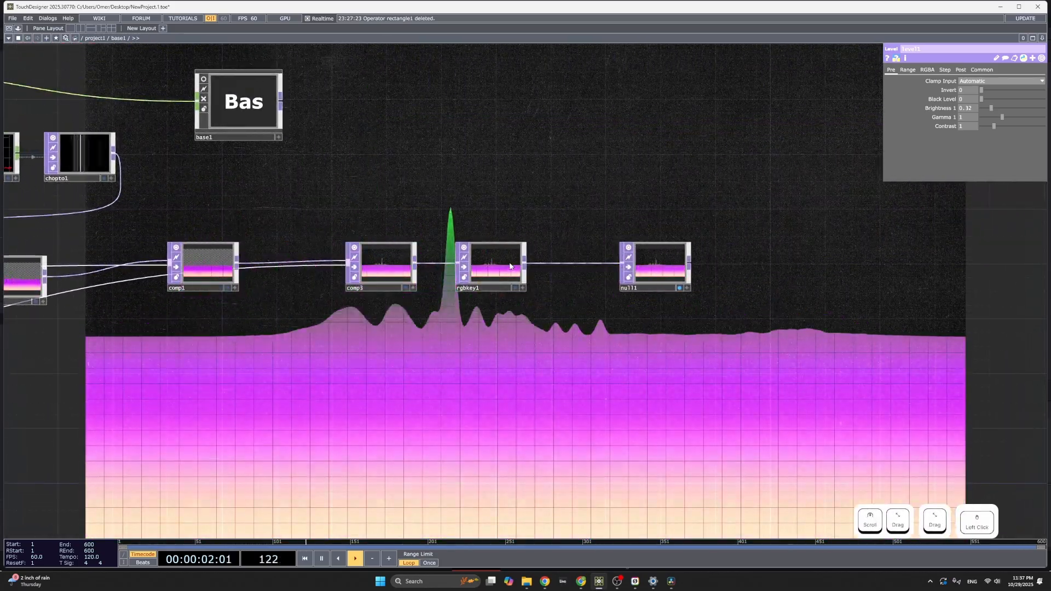
drag(380, 271, 446, 264)
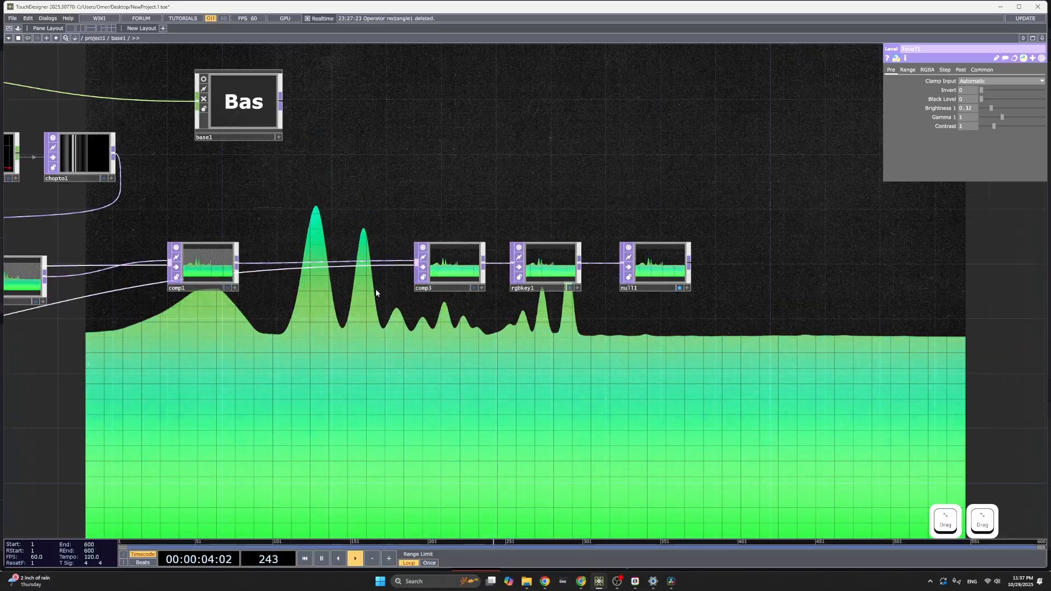
scroll(317, 305, up, 2)
scroll(320, 310, up, 1)
drag(513, 278, 491, 277)
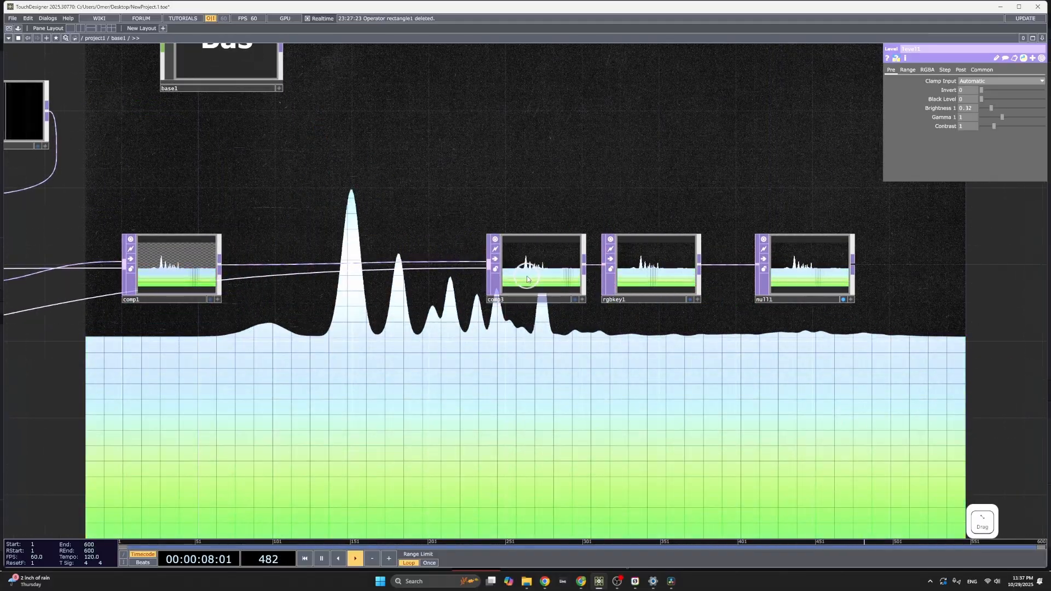
drag(382, 313, 454, 334)
click(550, 298)
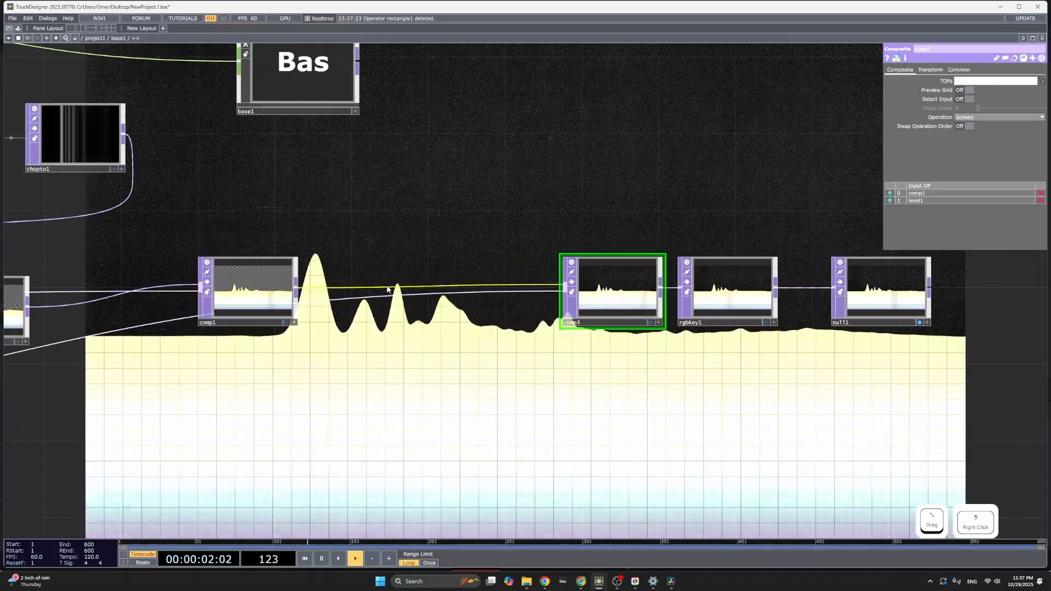
Insert a Blur TOP between the grid and dust Composite TOPs, close to the grid composite, with Filter Size 8.
click(397, 285)
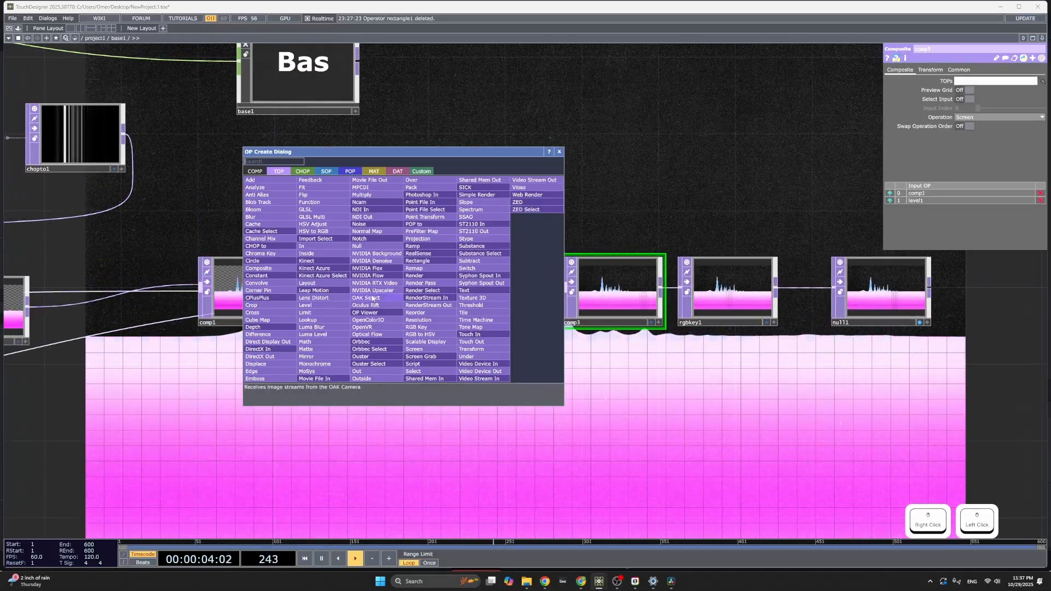
text(blur)
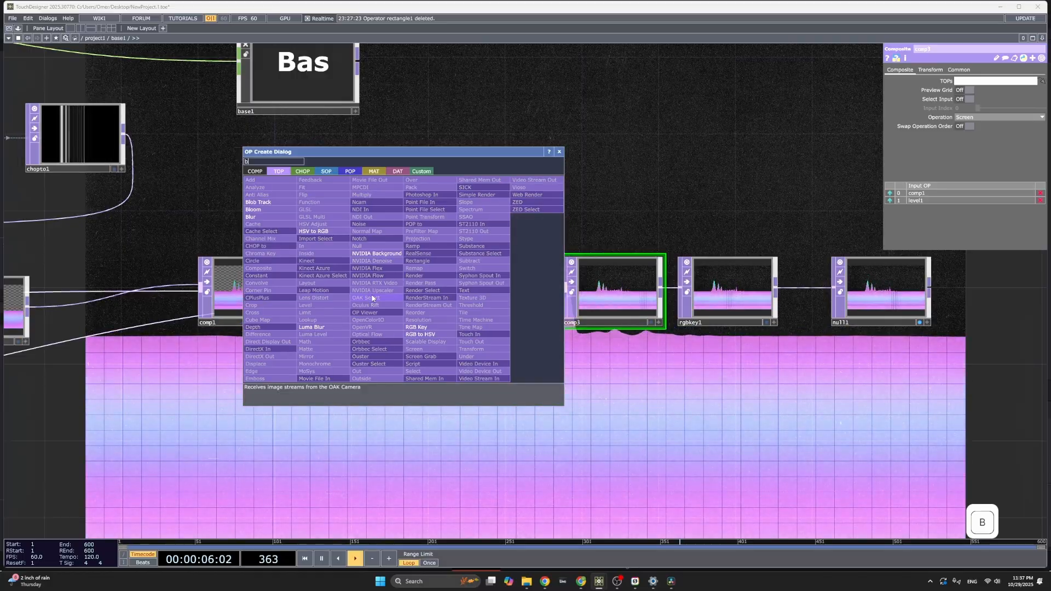
key(Return)
click(380, 295)
drag(385, 296, 445, 293)
drag(585, 368, 548, 337)
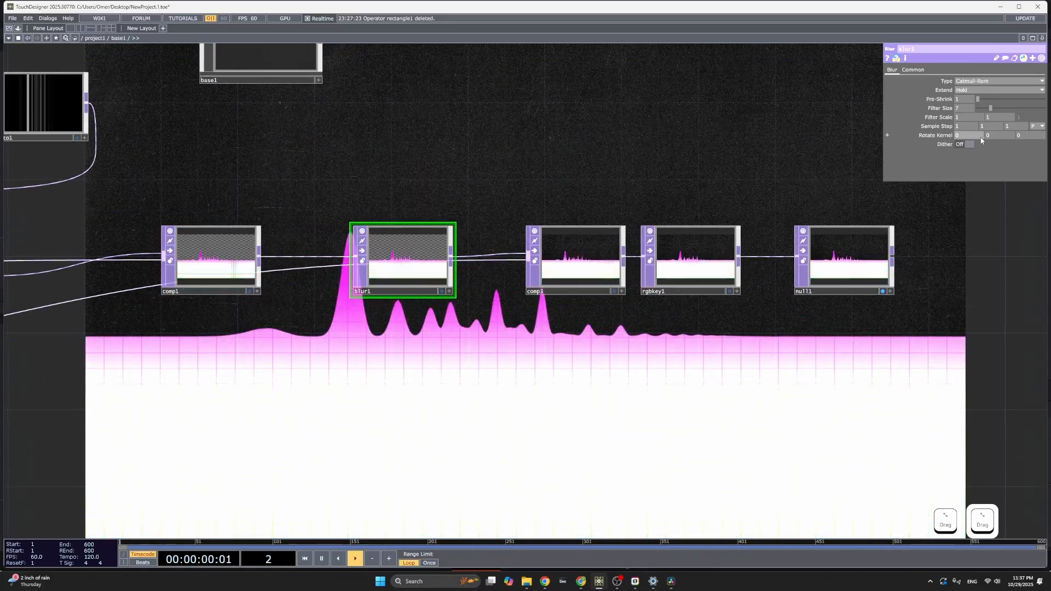
drag(990, 109, 993, 110)
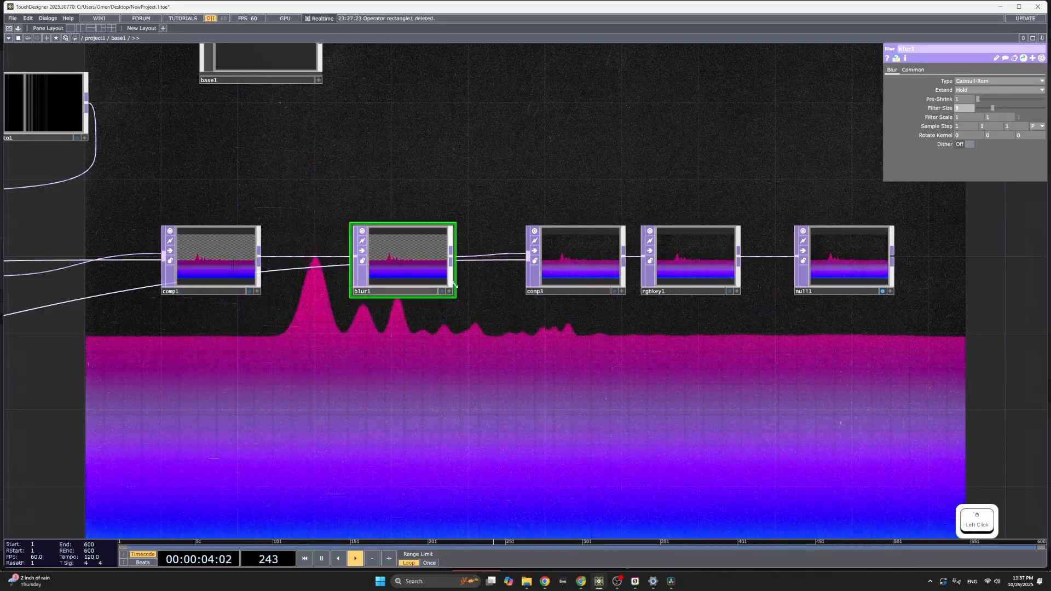
drag(436, 267, 362, 264)
Insert a Bloom TOP between the Blur TOP and the dust Composite TOP and lower its Bloom Intensity to 0.28.
right_click(430, 257)
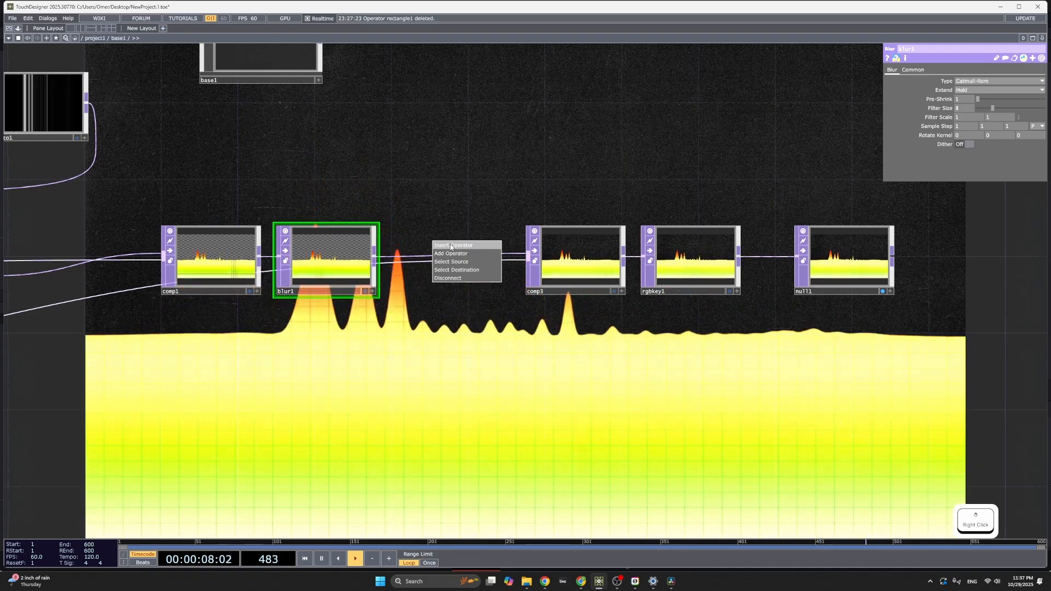
click(451, 246)
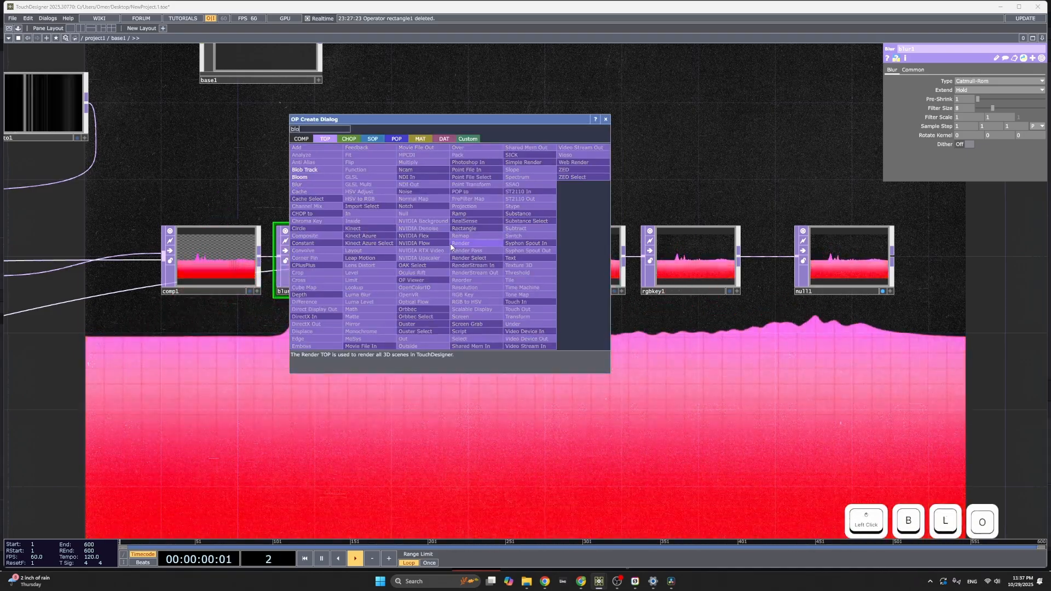
text(om)
key(Return)
click(456, 264)
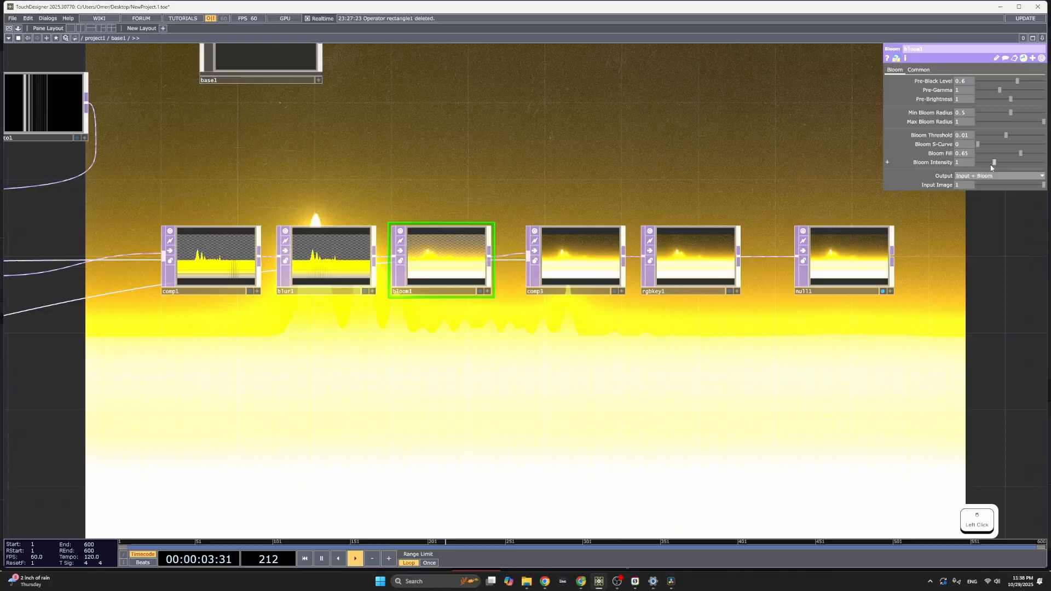
click(994, 163)
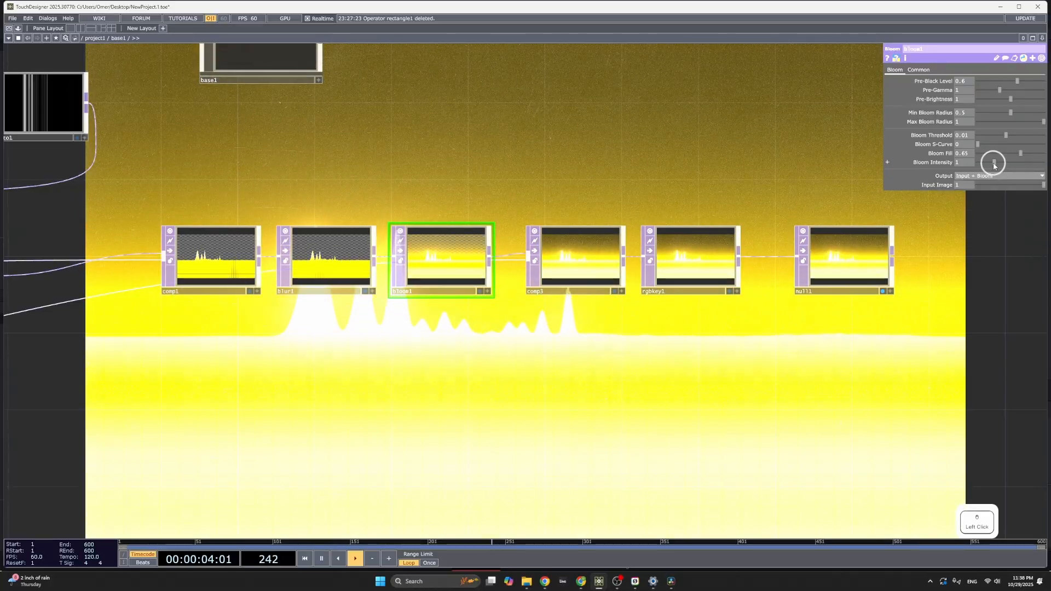
drag(995, 165, 982, 164)
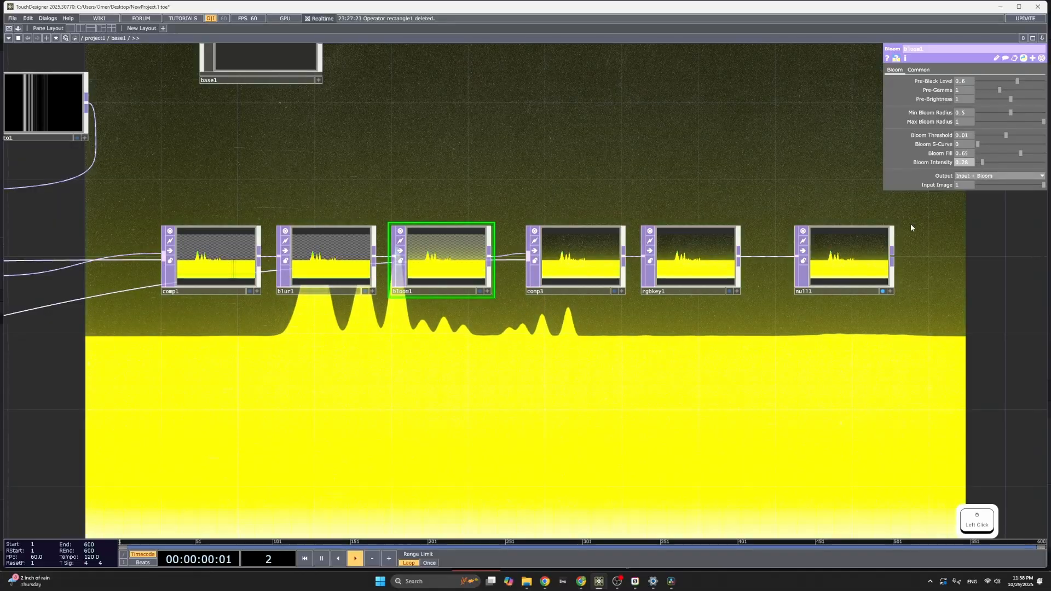
Review the whole operator network and the audio-reactive spectrum output displayed behind it.
drag(460, 402, 511, 331)
scroll(511, 329, down, 5)
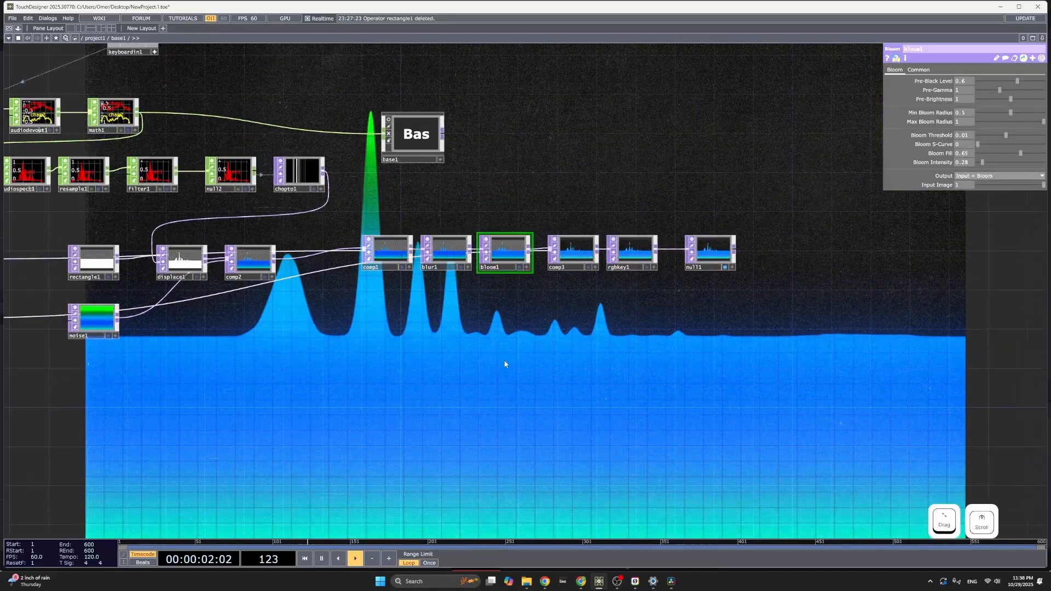
drag(464, 373, 350, 377)
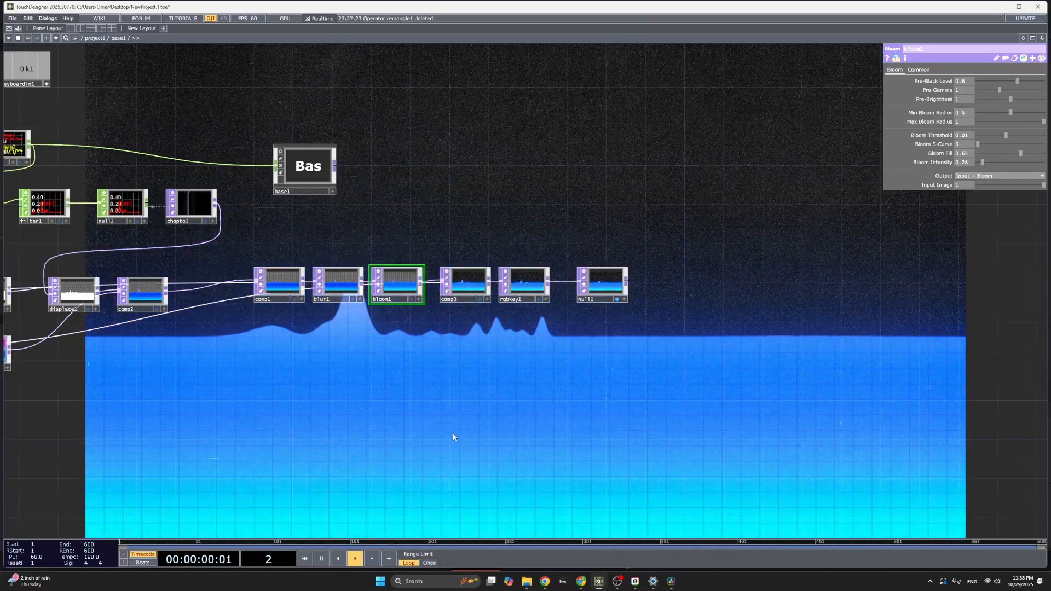
drag(443, 400, 504, 430)
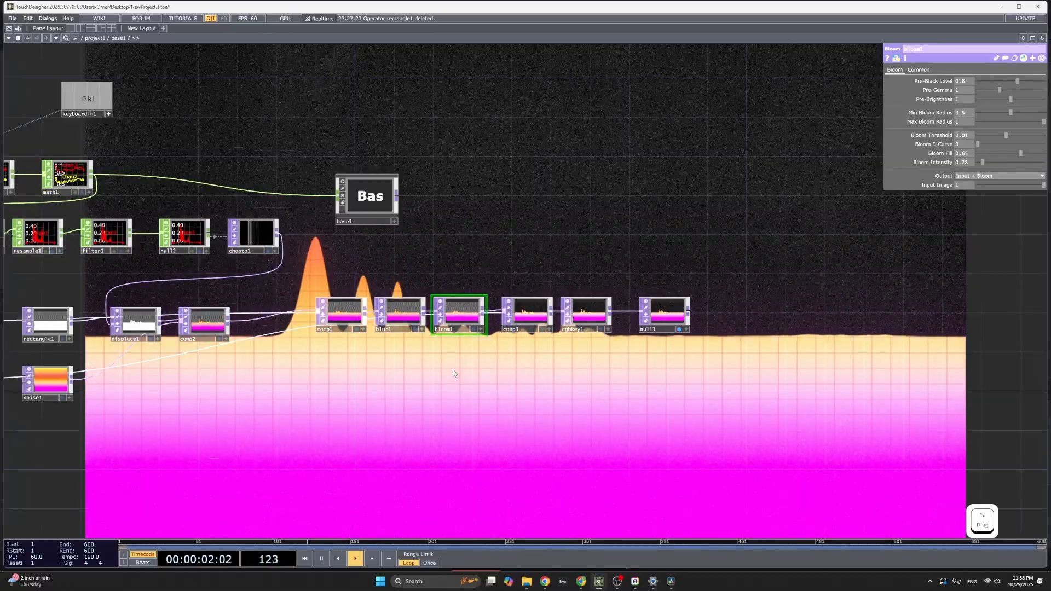
scroll(452, 369, up, 2)
drag(546, 393, 605, 384)
scroll(606, 384, down, 5)
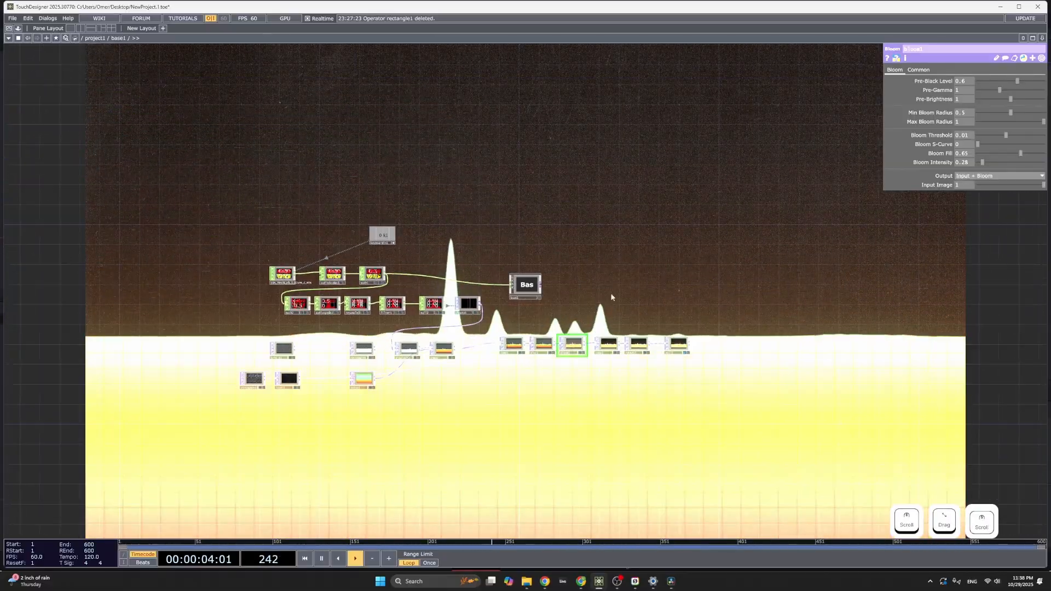
drag(612, 297, 567, 461)
drag(595, 260, 489, 418)
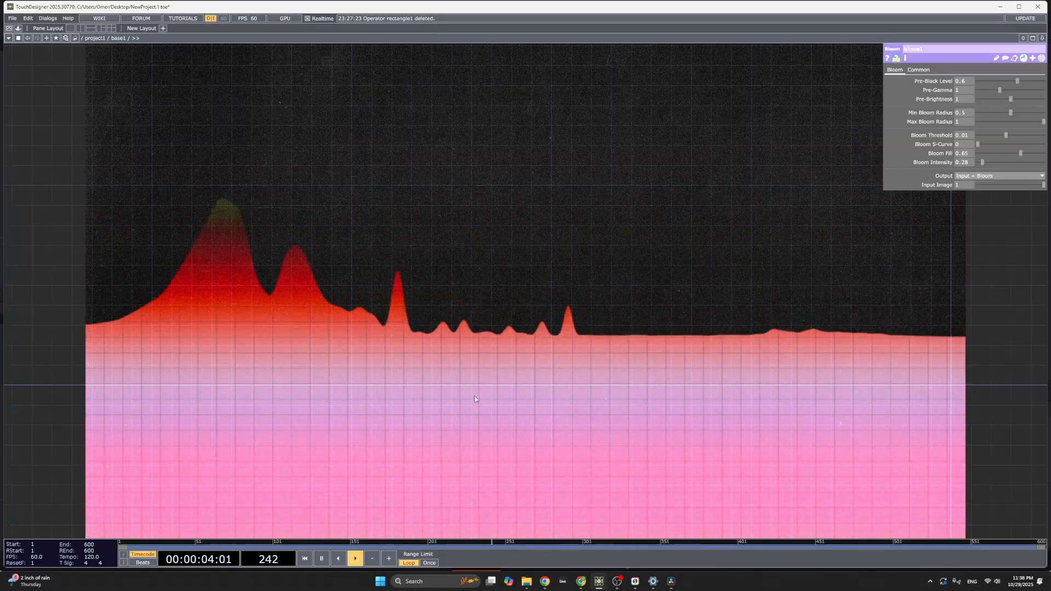
Look through the open application windows to switch away from the TouchDesigner project.
key(alt)
key(alt+Tab)
key(alt+Tab)
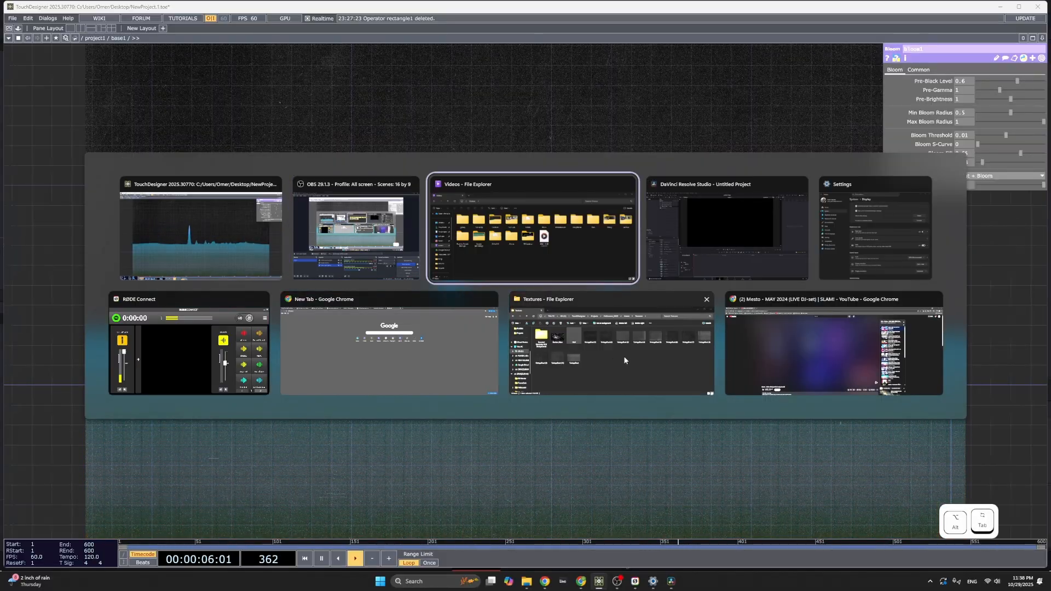
key(alt+Tab)
key(alt+Tab)
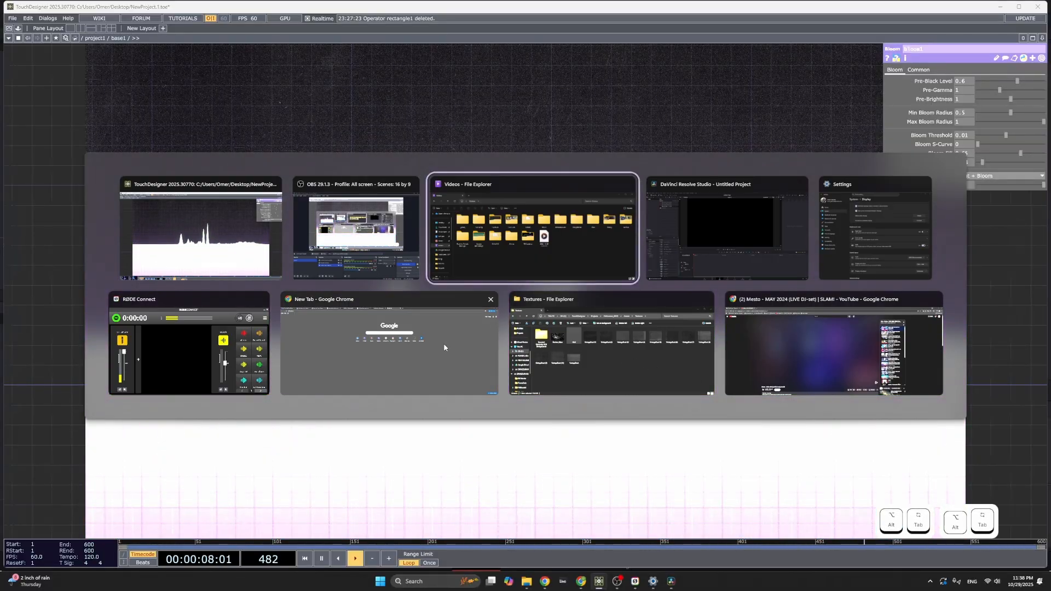